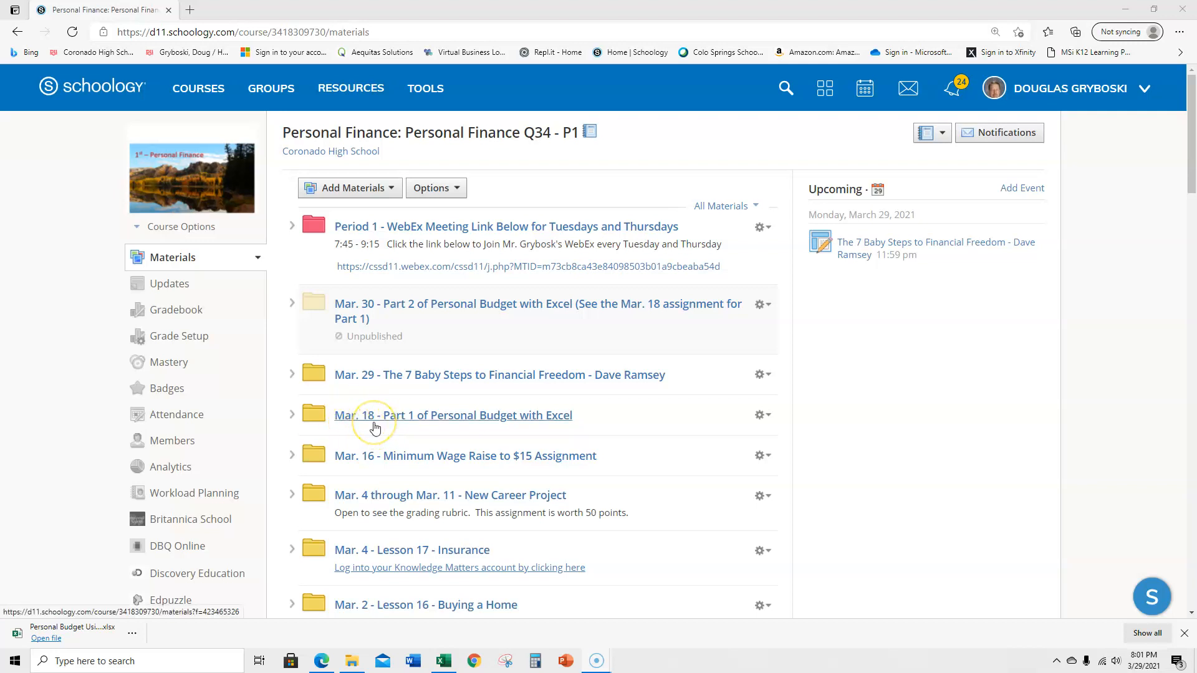
- Open the Mar. 18 - Part 1 of Personal Budget with Excel folder in the course materials
click(368, 322)
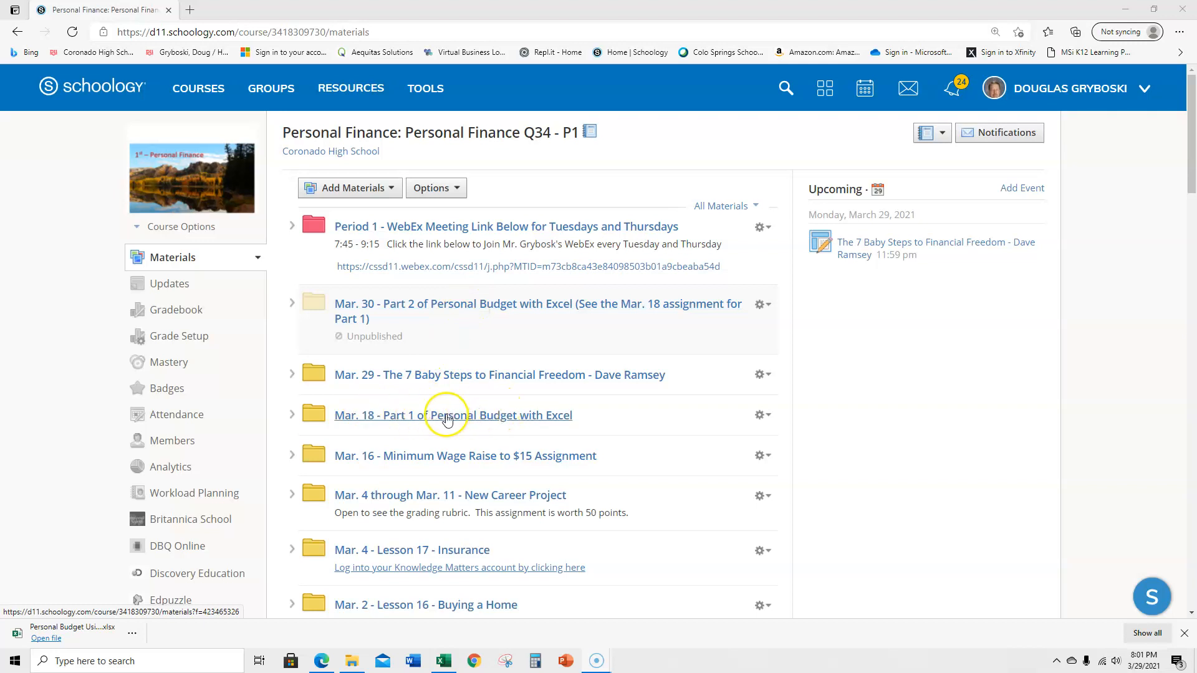
click(422, 422)
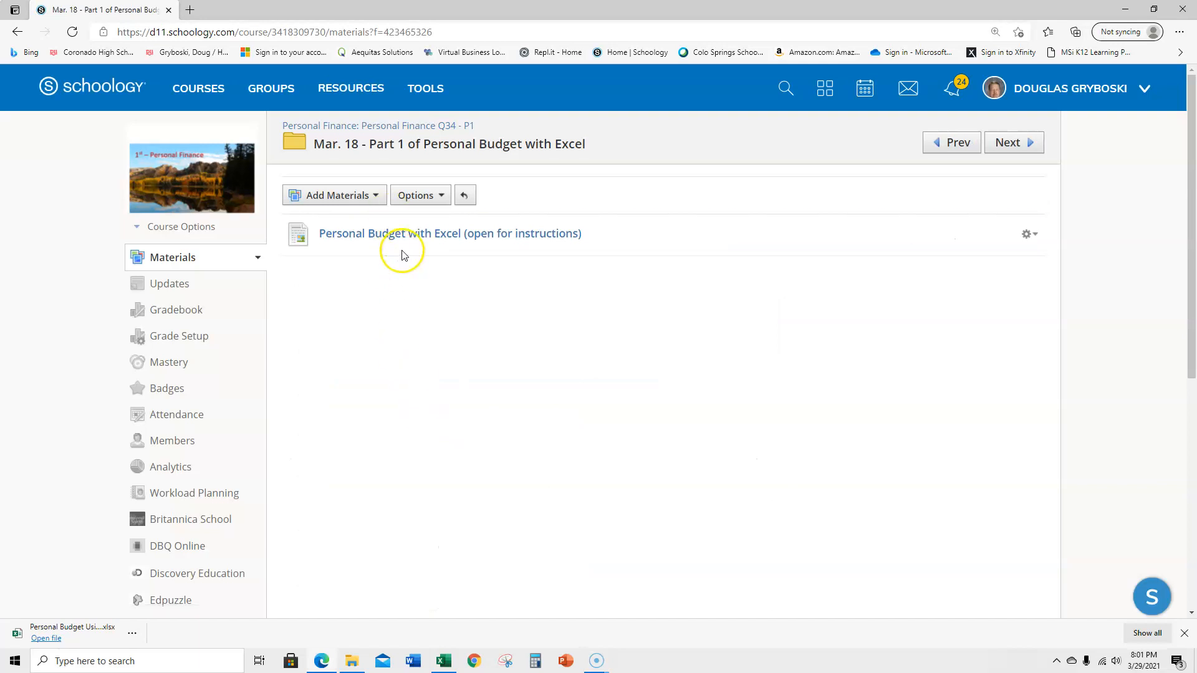
- Switch to Excel and look through the Personal Monthly Budget worksheet from the income rows to the total expenses rows
click(438, 659)
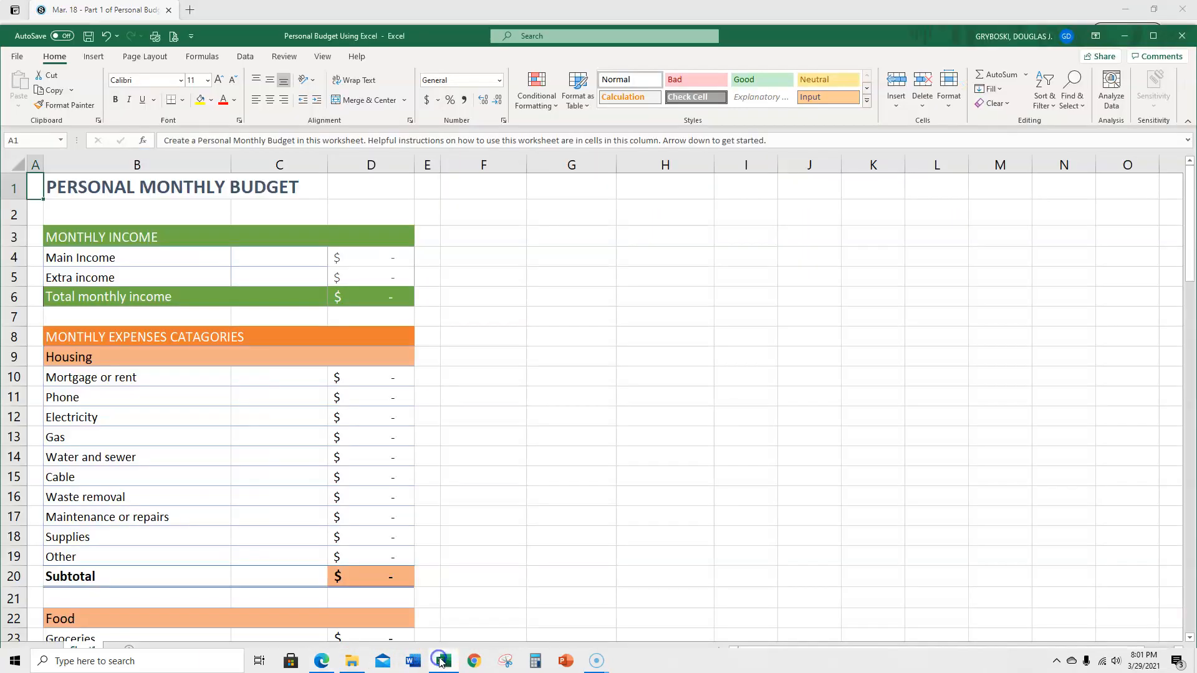
scroll(272, 323, down, 11)
scroll(250, 334, down, 13)
scroll(245, 339, down, 1)
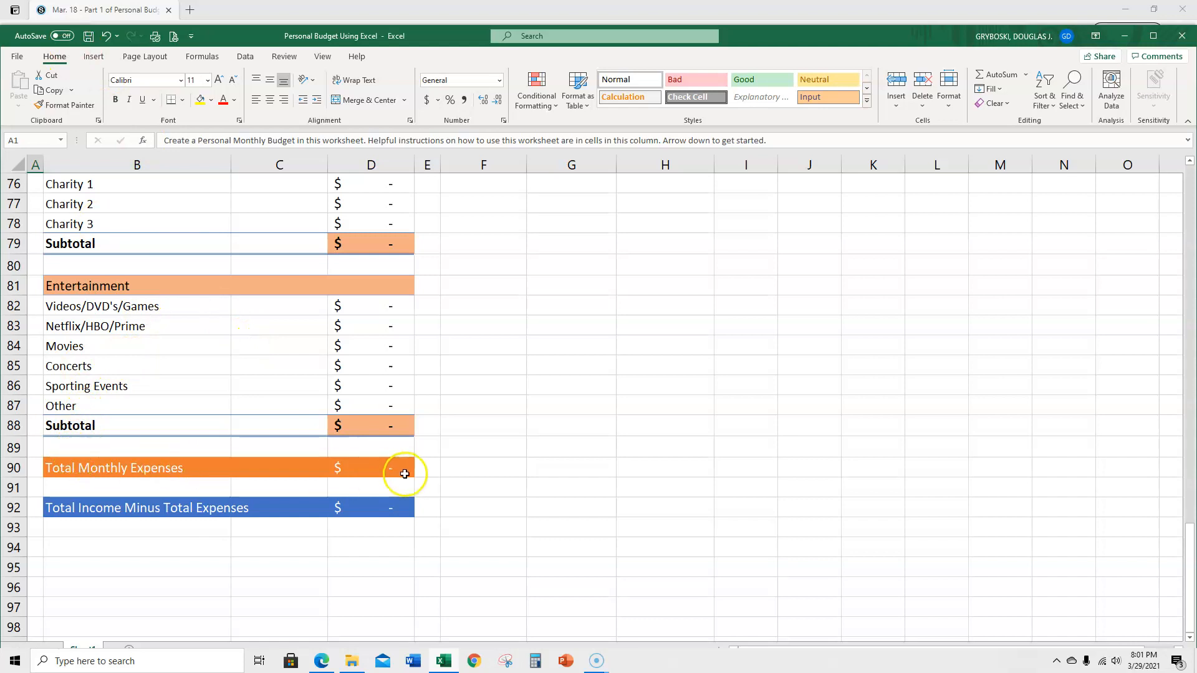
scroll(440, 415, up, 18)
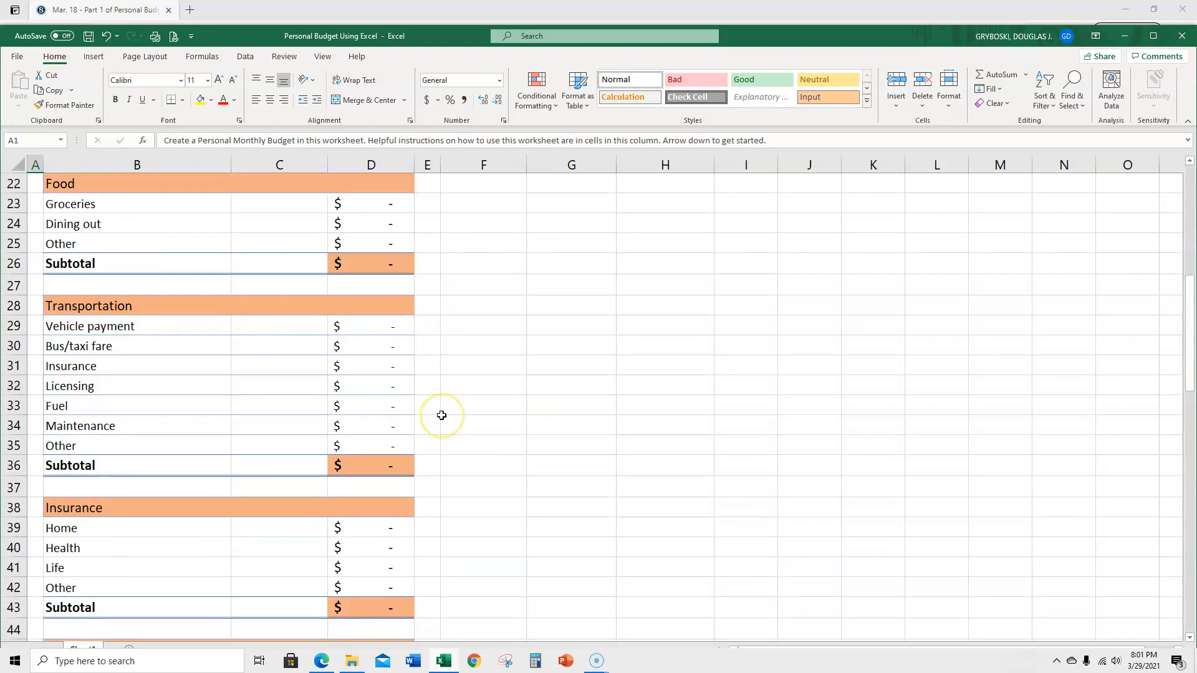
scroll(442, 415, up, 7)
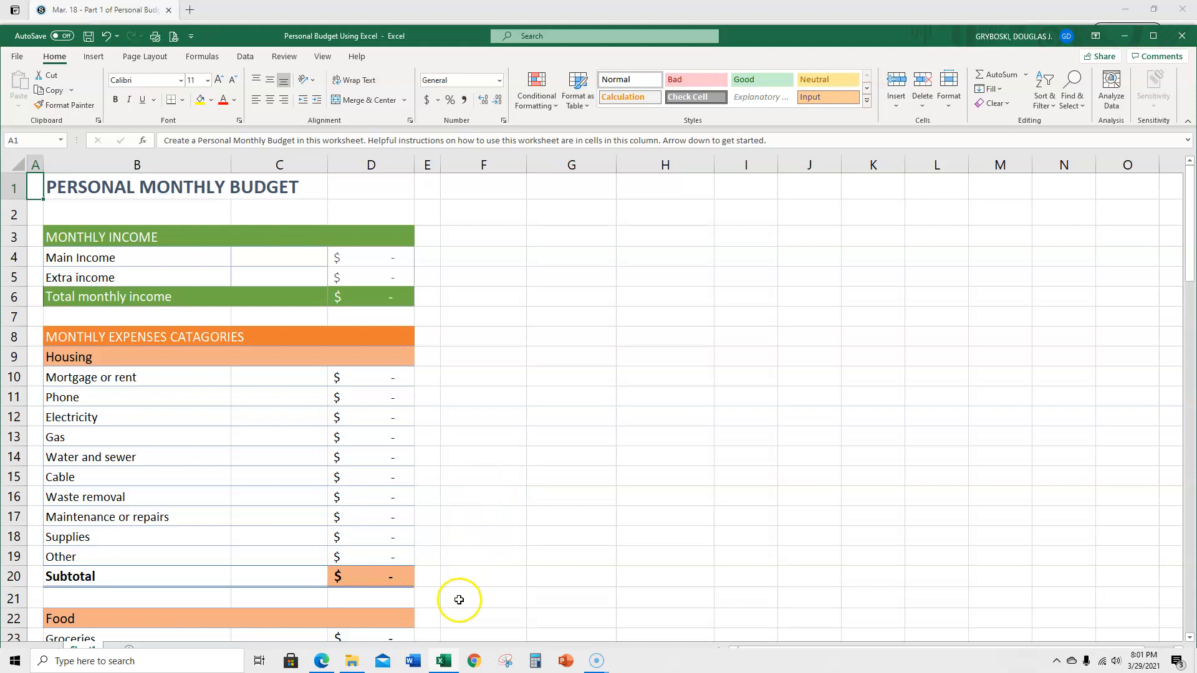
- Switch back to the Schoology course in the browser and open the Part 2 of Personal Budget with Excel assignment from the Mar. 30 folder
click(326, 664)
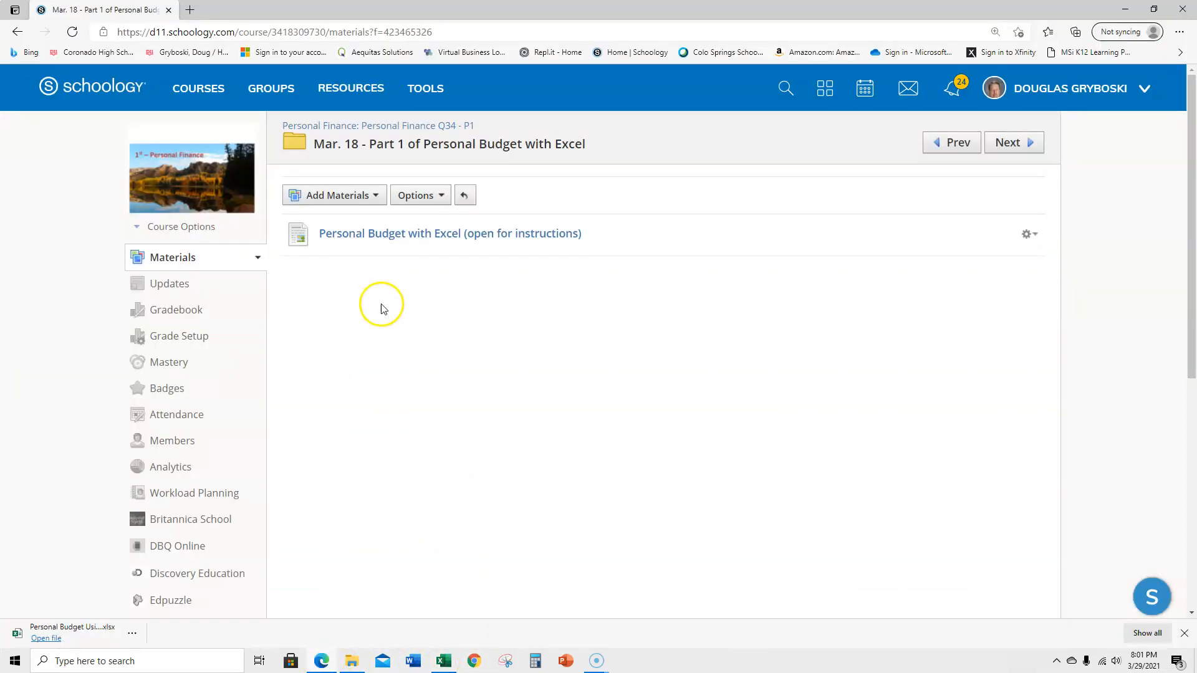
click(379, 128)
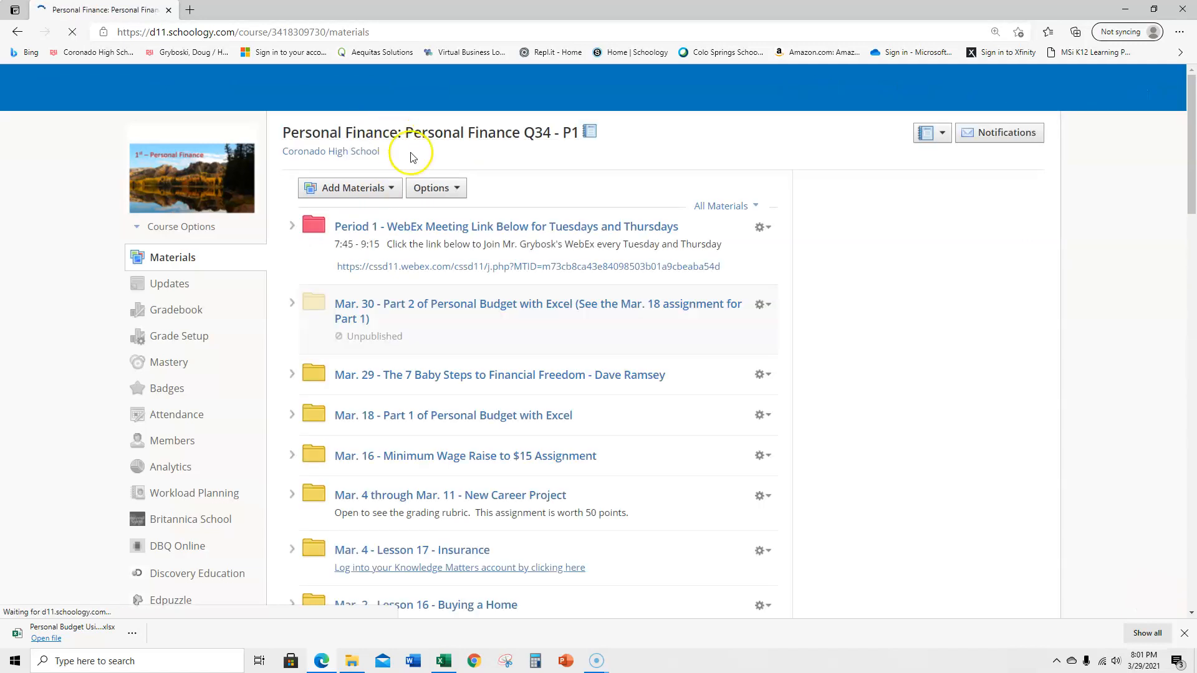
click(454, 309)
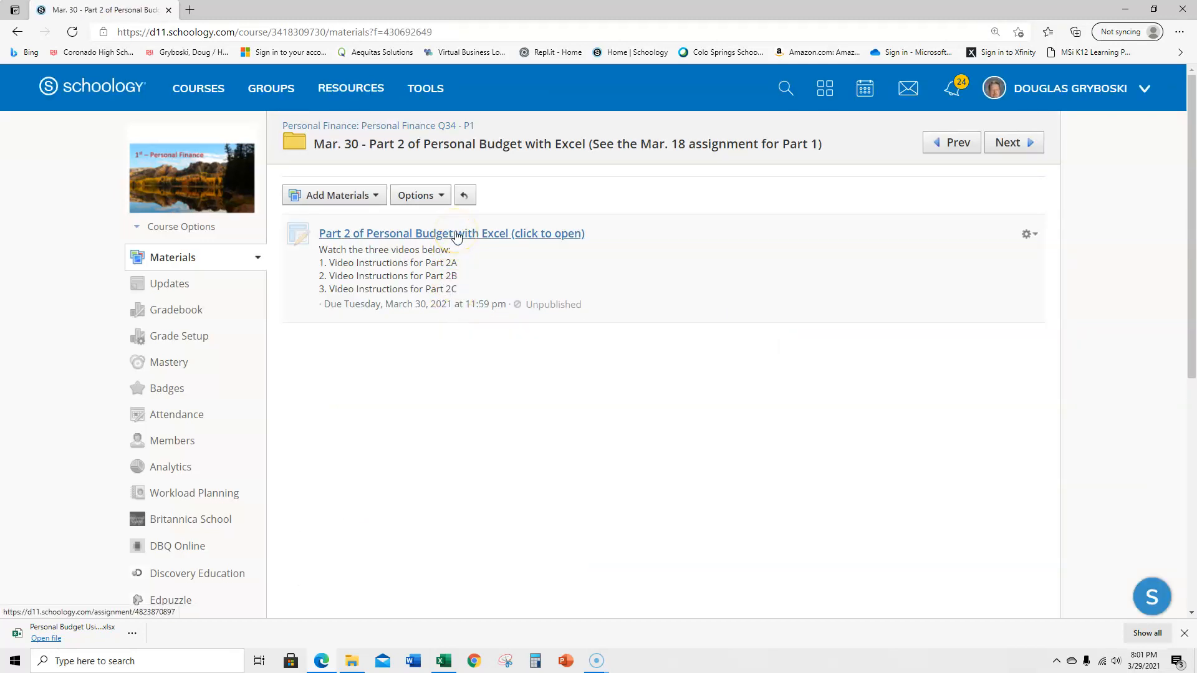
click(456, 236)
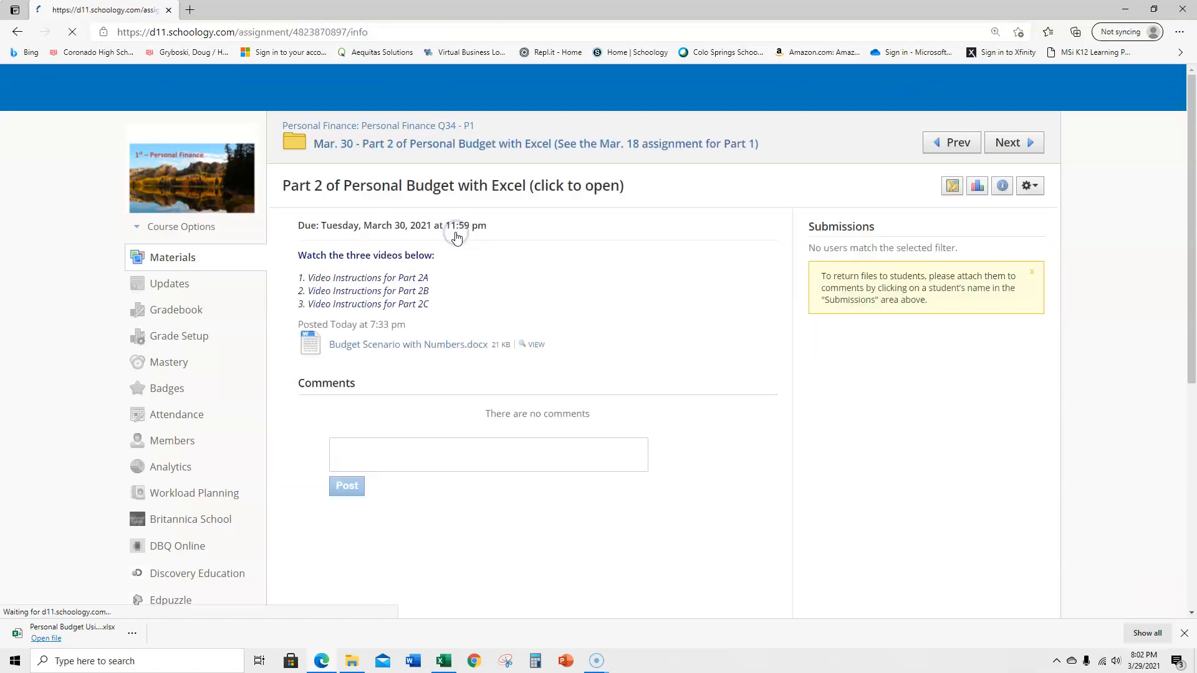
click(451, 284)
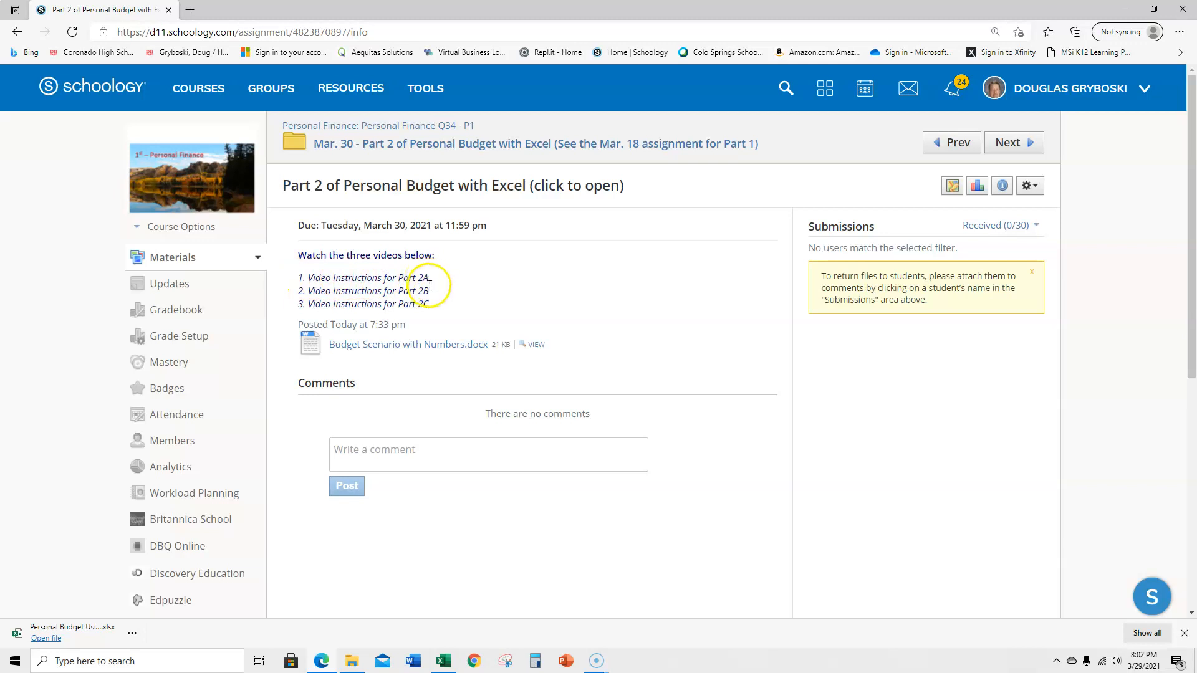
- Open the attached Budget Scenario with Numbers.docx for editing in Word and place it beside the Personal Budget workbook, with Word slightly wider
click(365, 349)
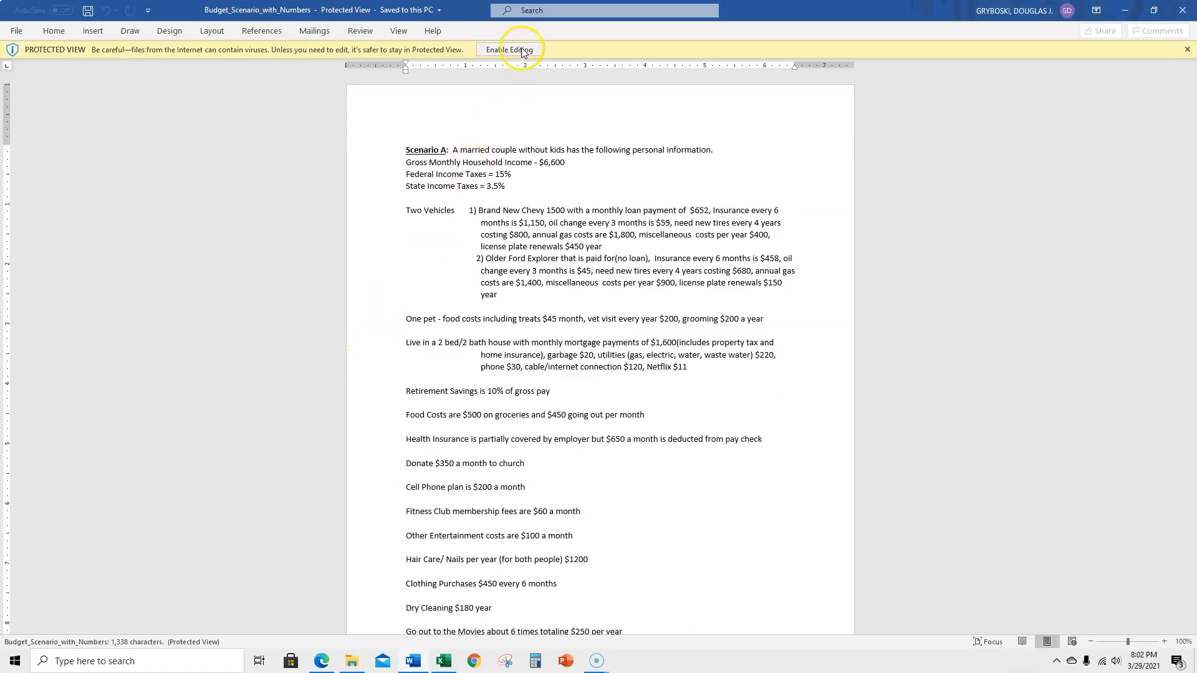
click(522, 49)
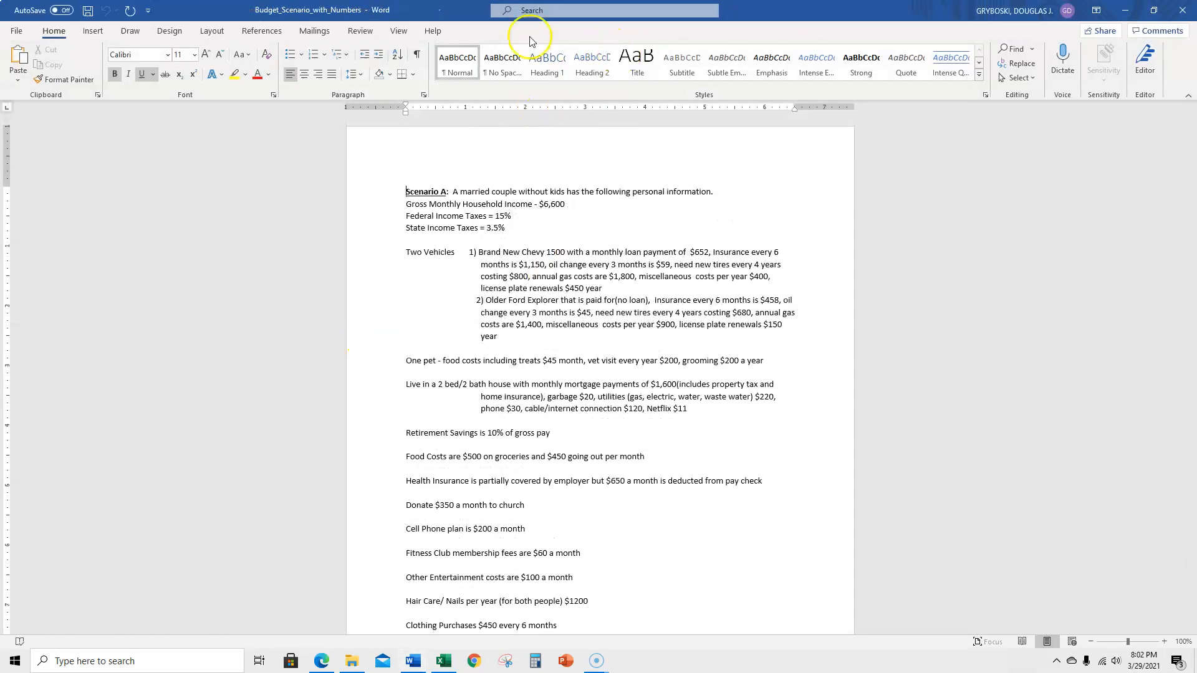
drag(441, 8, 1193, 155)
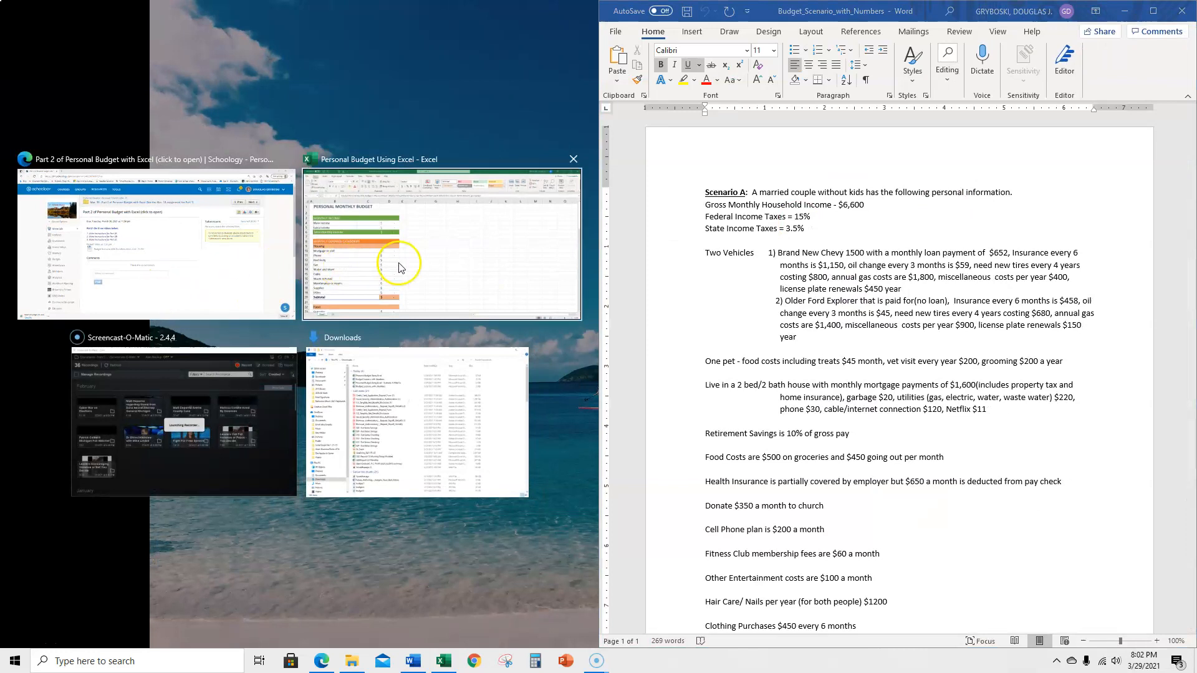
click(399, 267)
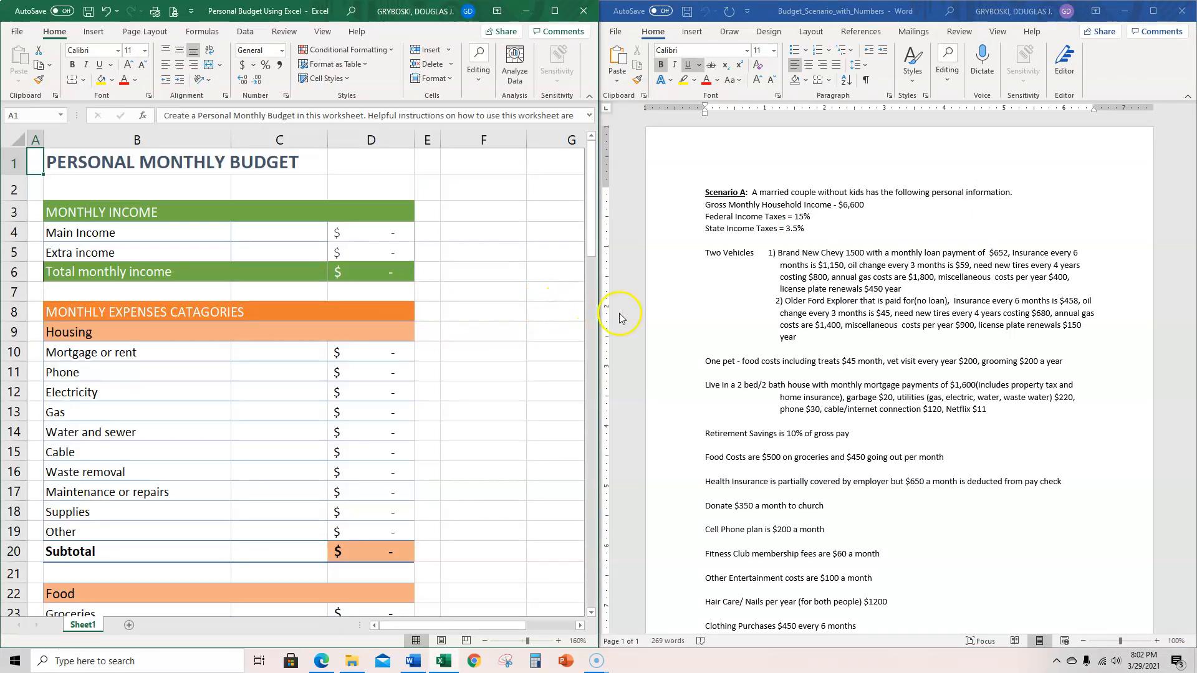
drag(603, 311, 572, 312)
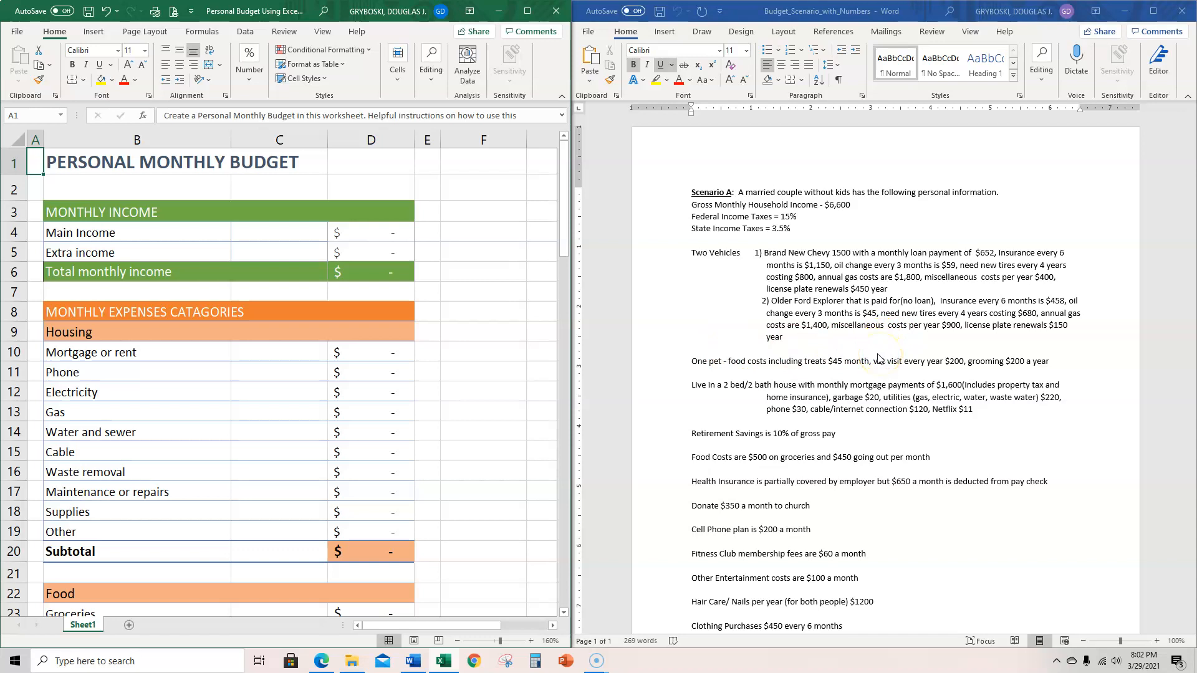
- Reduce the scenario document's left margin to 0.3 inch and widen the Word window so its full text lines fit beside Excel
scroll(878, 357, up, 3)
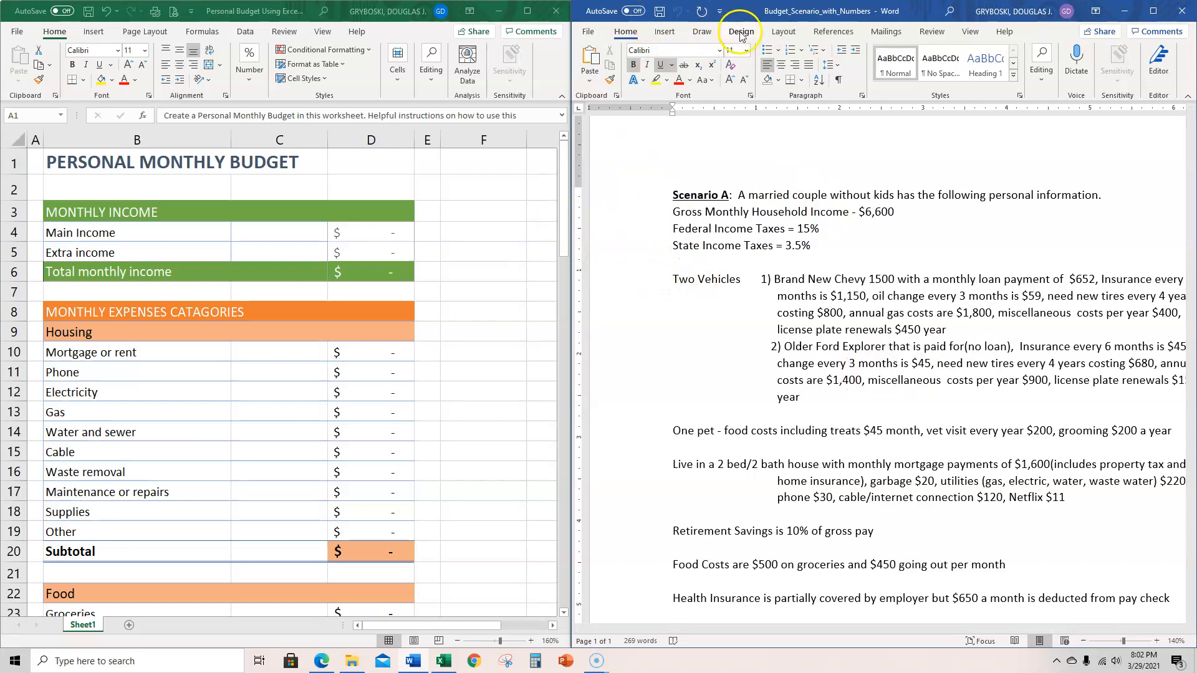
click(784, 31)
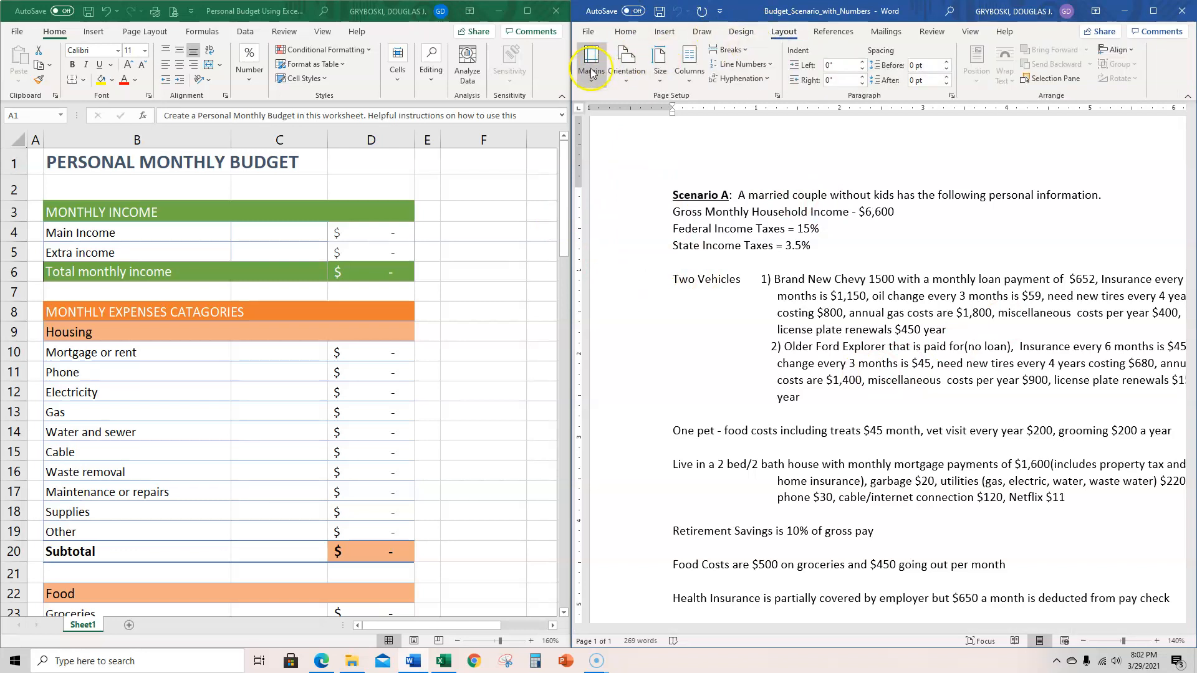
click(591, 71)
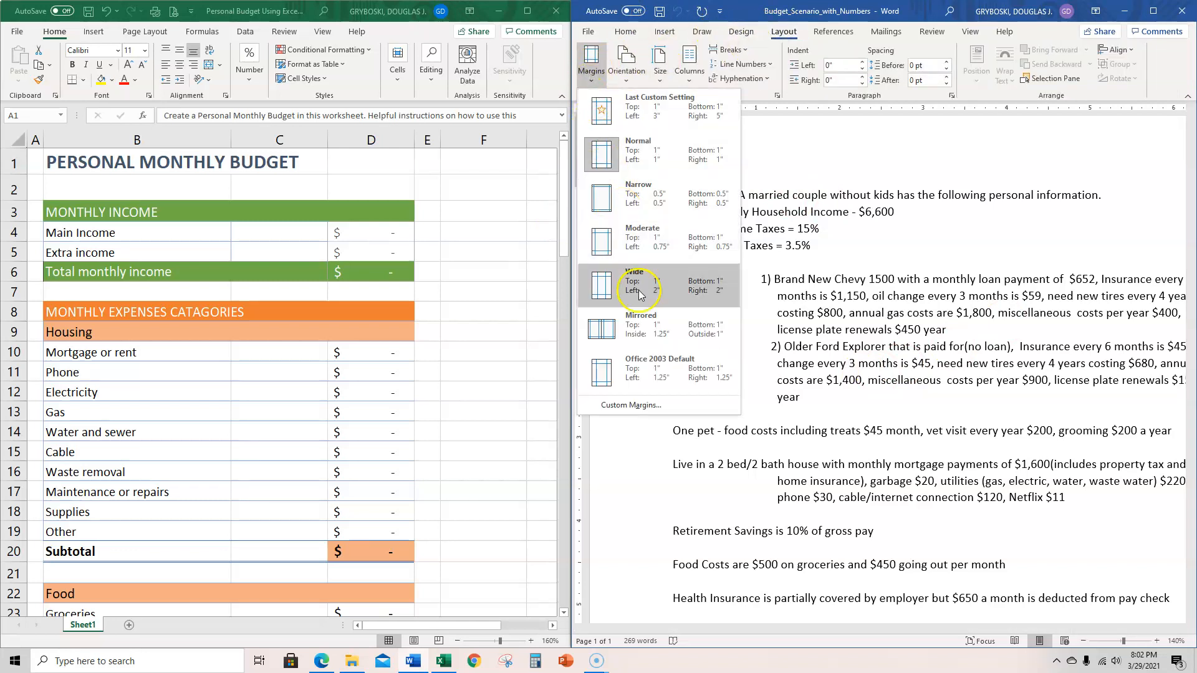
click(651, 406)
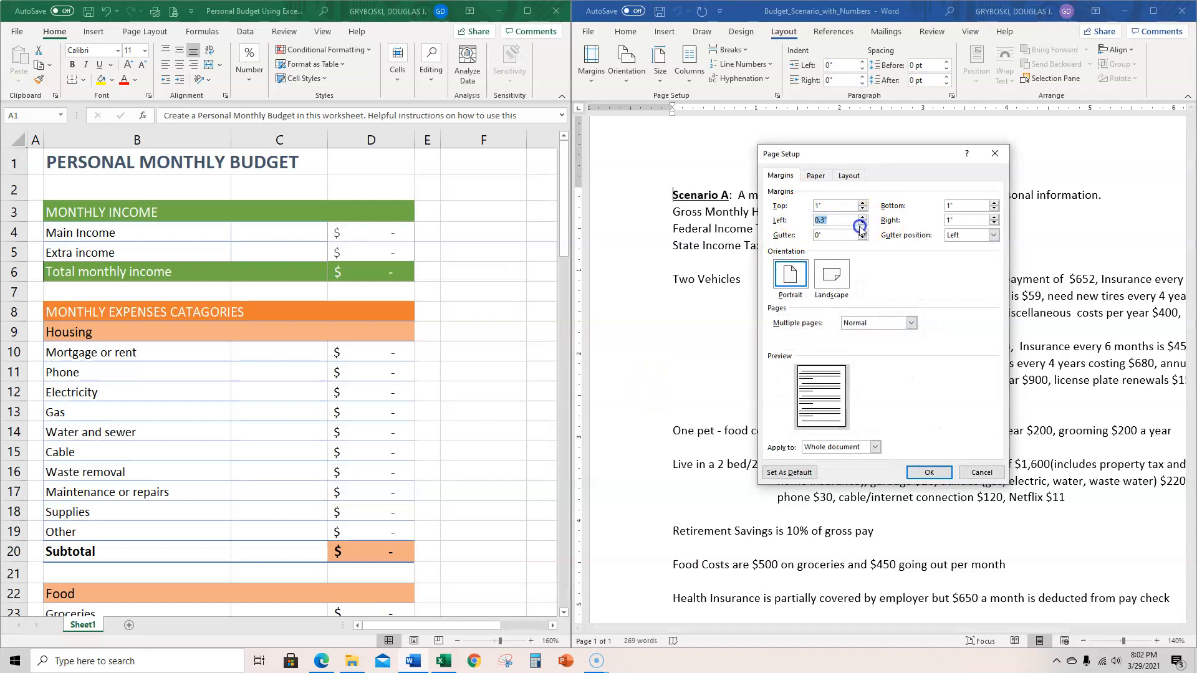
click(928, 472)
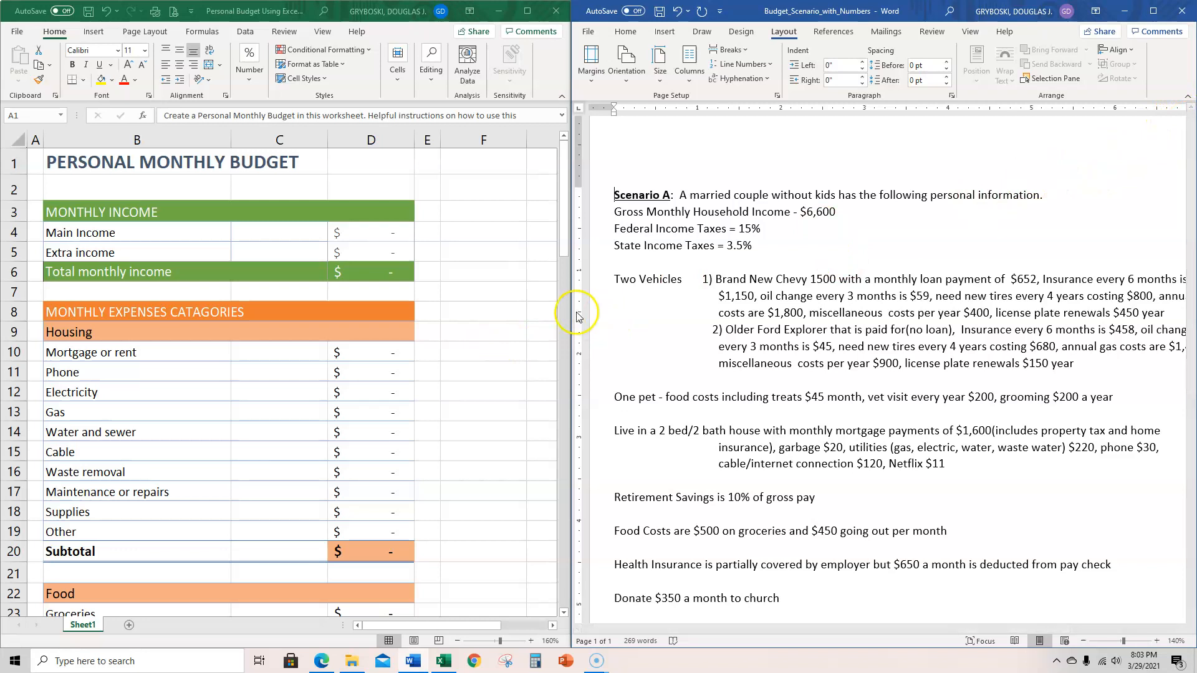
drag(573, 317, 550, 315)
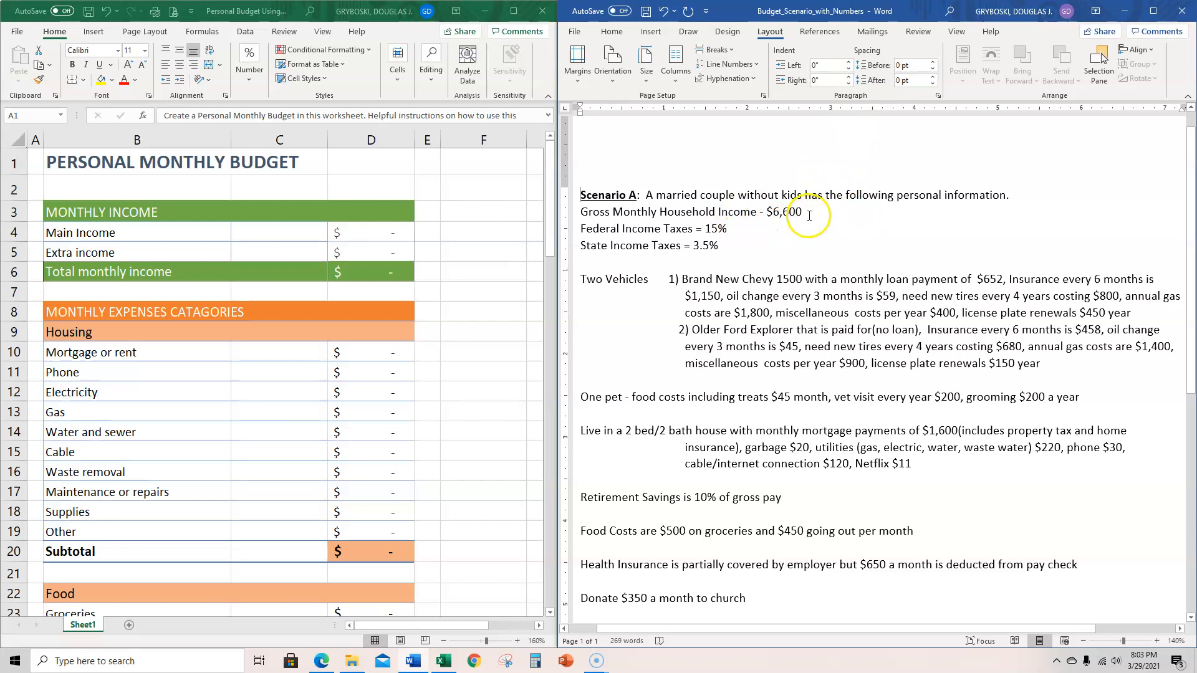
- Enter the gross monthly household income of 6600 as the Main Income in cell D4
click(365, 233)
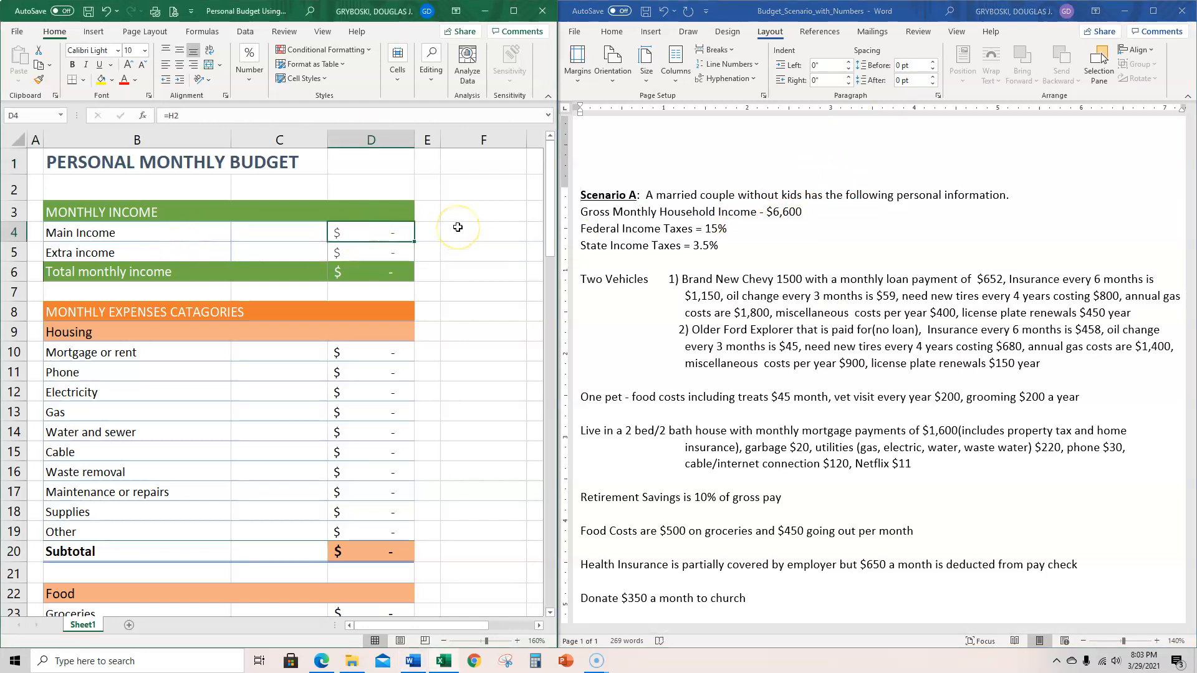
text(6600)
key(Return)
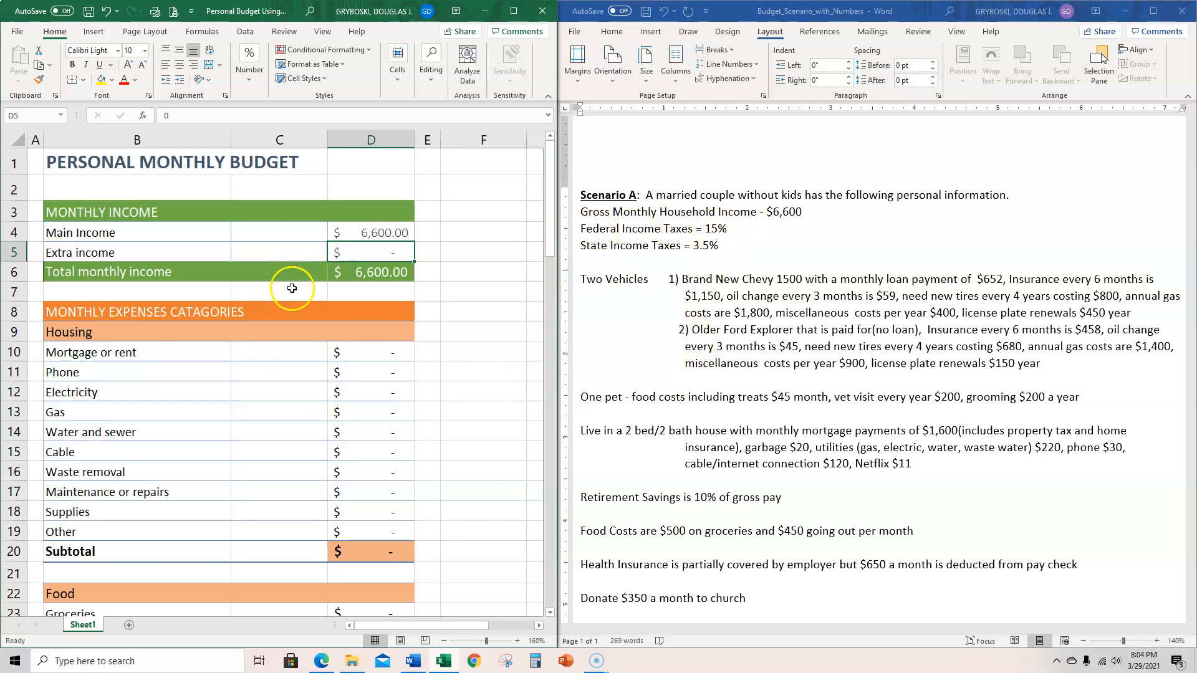
- Enter the formula =.15*D6 in the Federal taxes cell D46 to compute 15% of the total monthly income
scroll(345, 331, down, 1)
scroll(370, 387, down, 4)
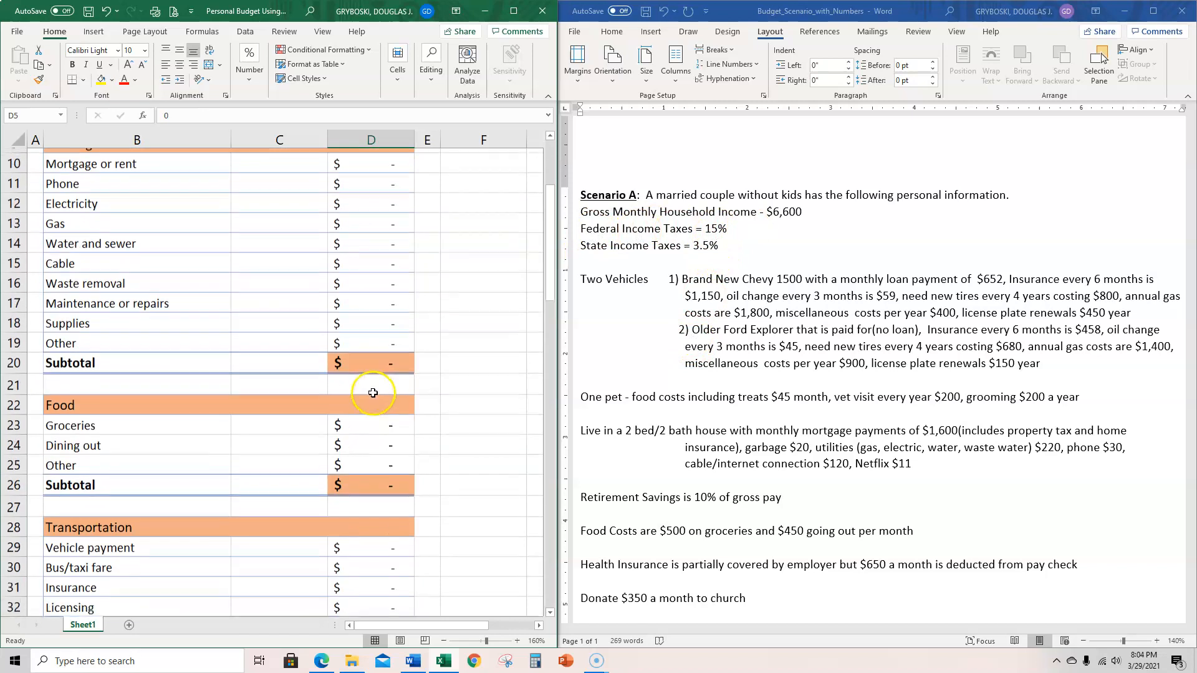
scroll(370, 389, down, 7)
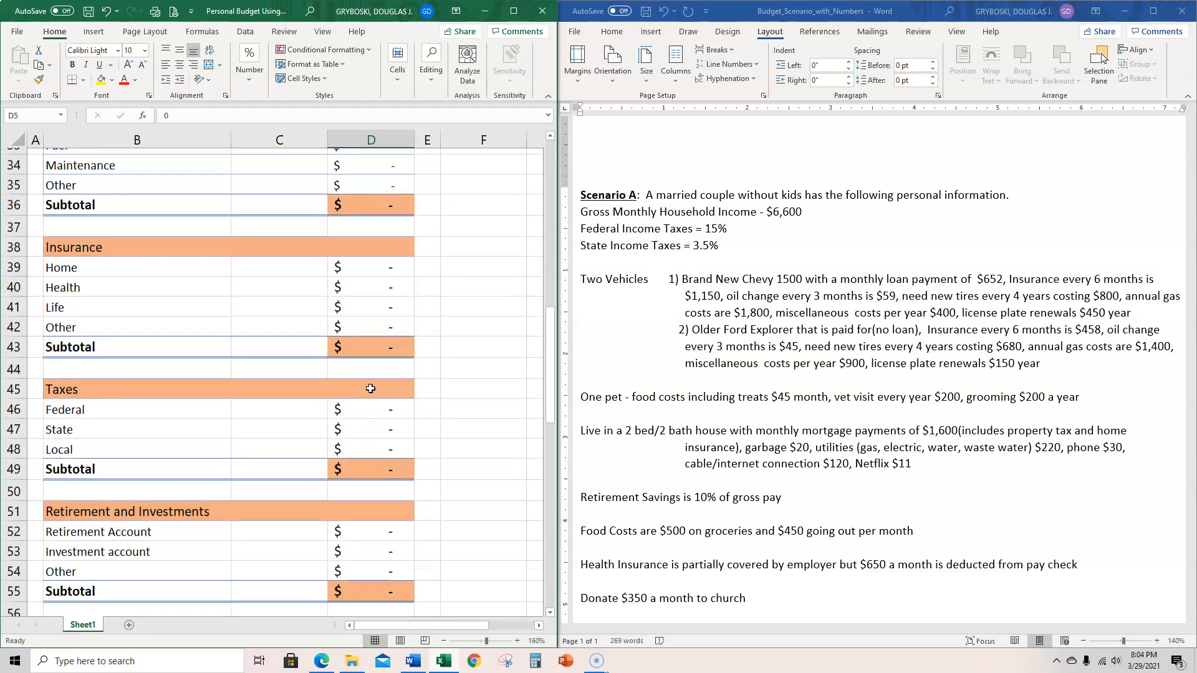
click(372, 340)
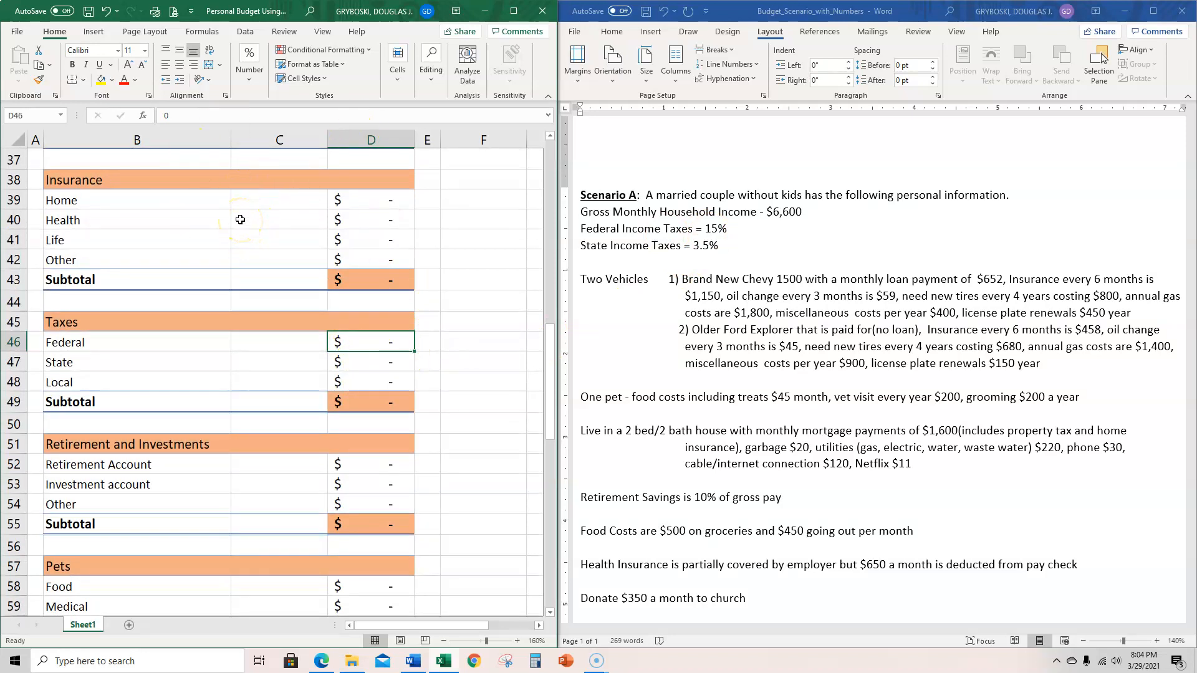
text(=.15*)
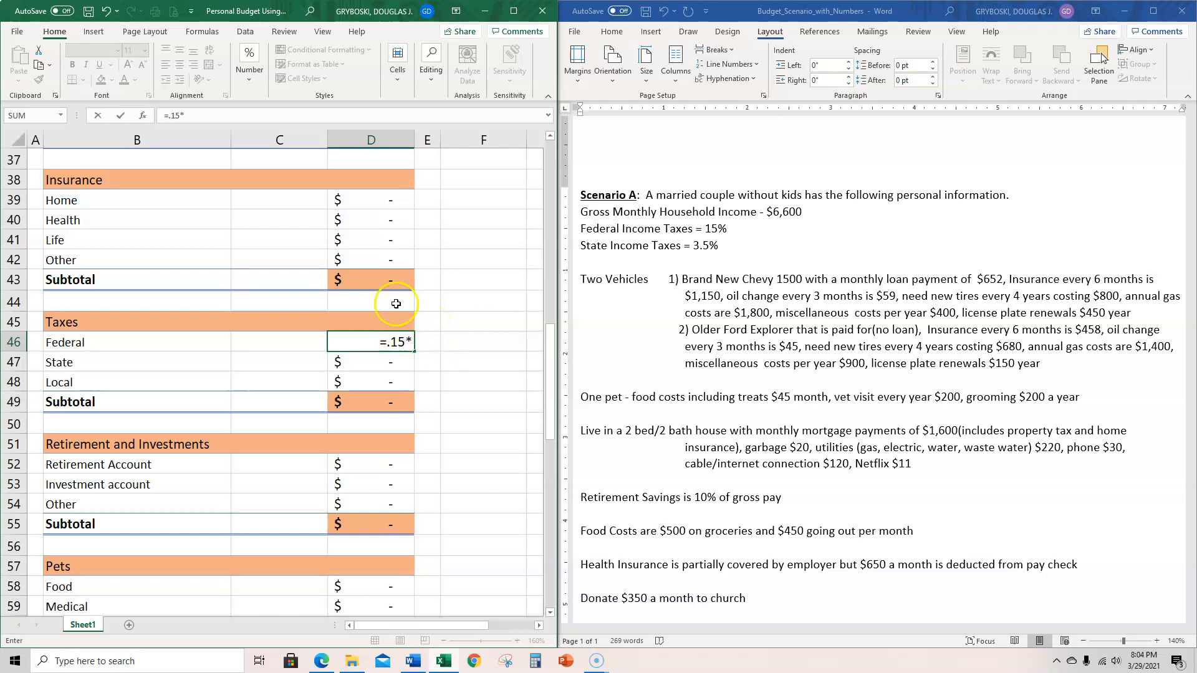
scroll(393, 271, up, 3)
scroll(392, 275, up, 7)
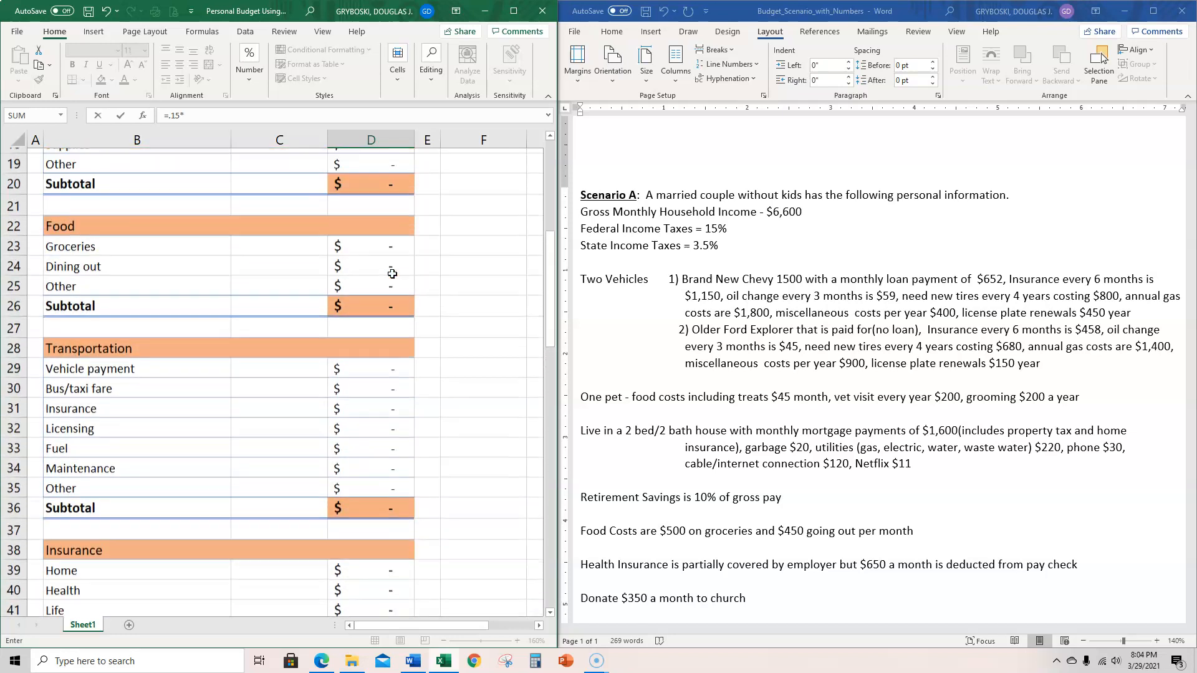
scroll(392, 274, up, 2)
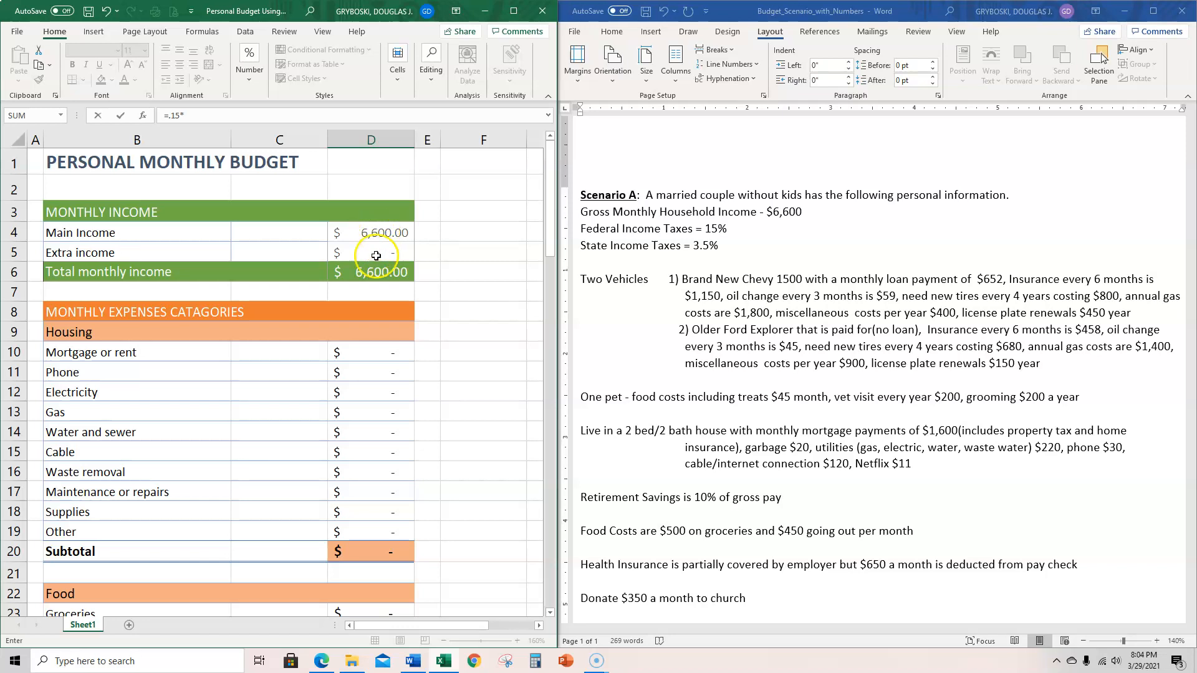
click(381, 274)
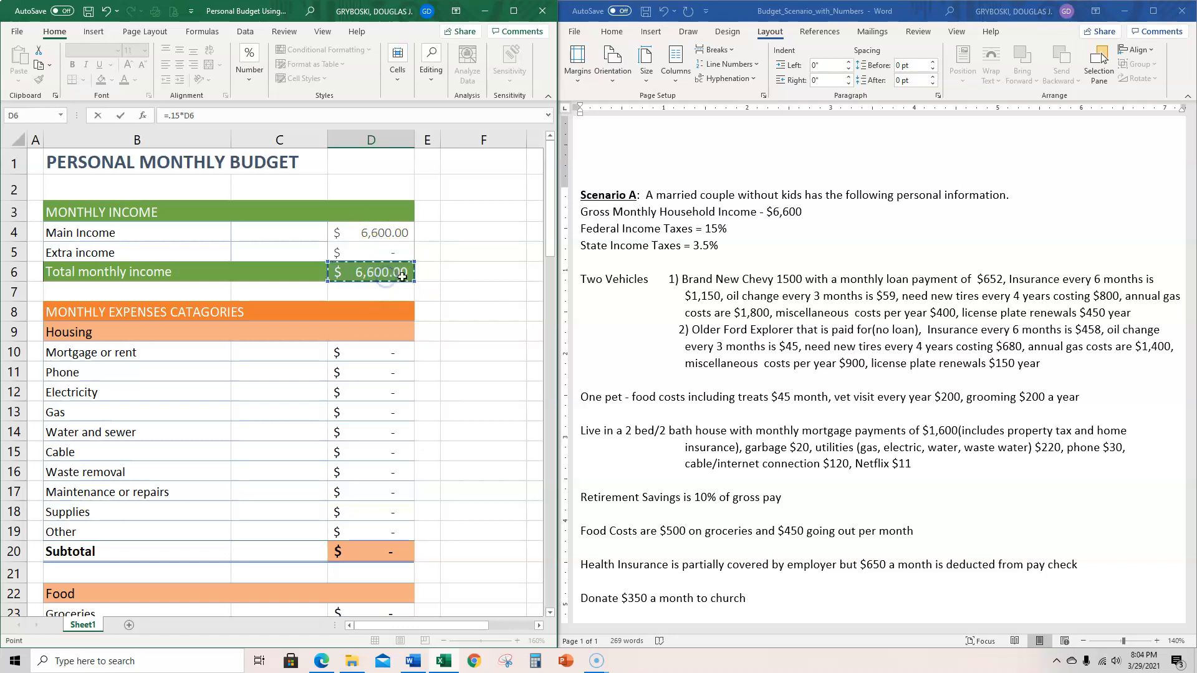
scroll(432, 309, down, 10)
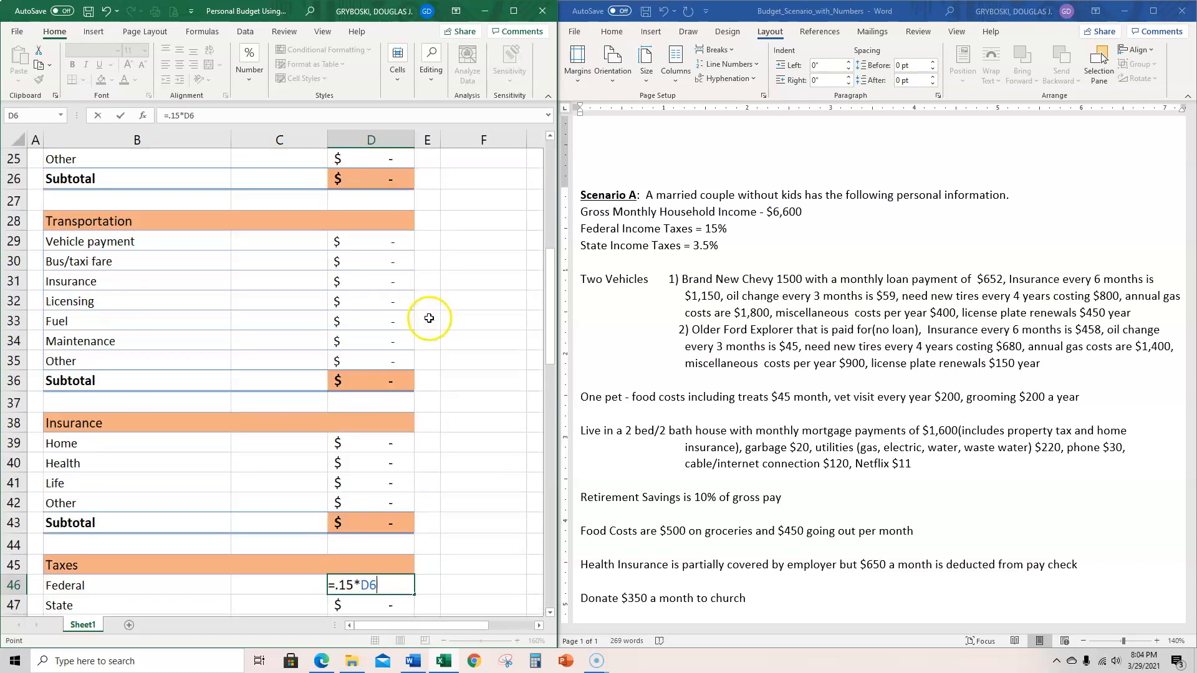
scroll(427, 319, down, 2)
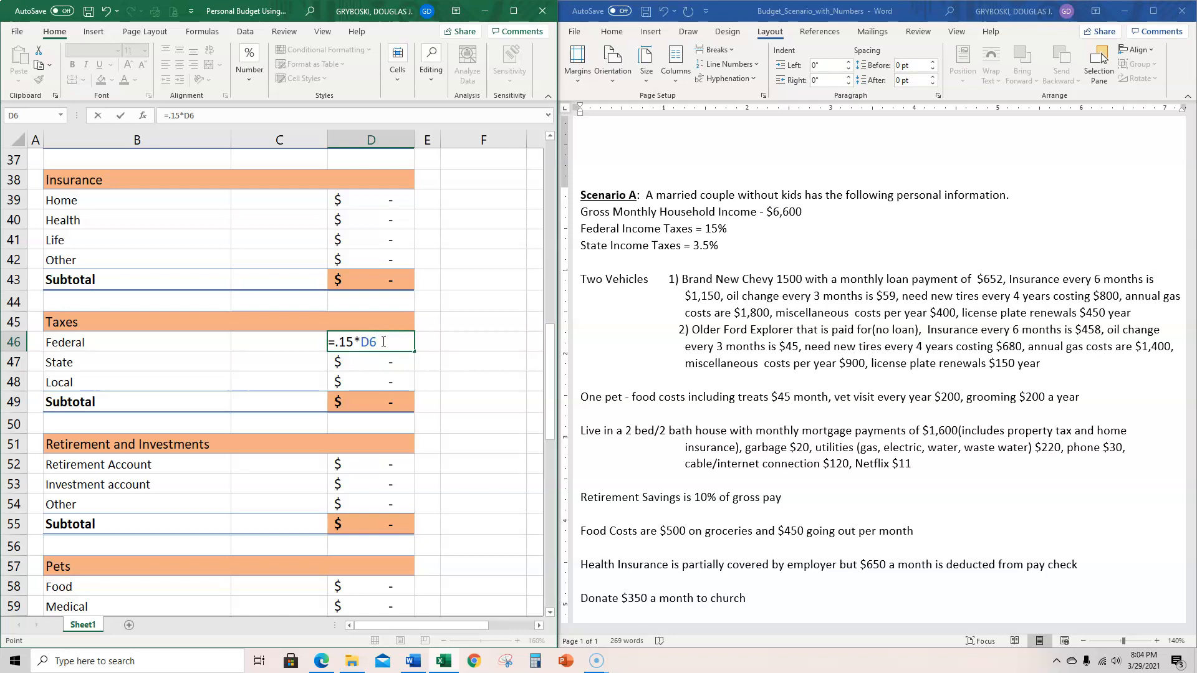
key(Return)
- Commit the Federal taxes formula in cell D46 and review its contents in the cell
click(404, 342)
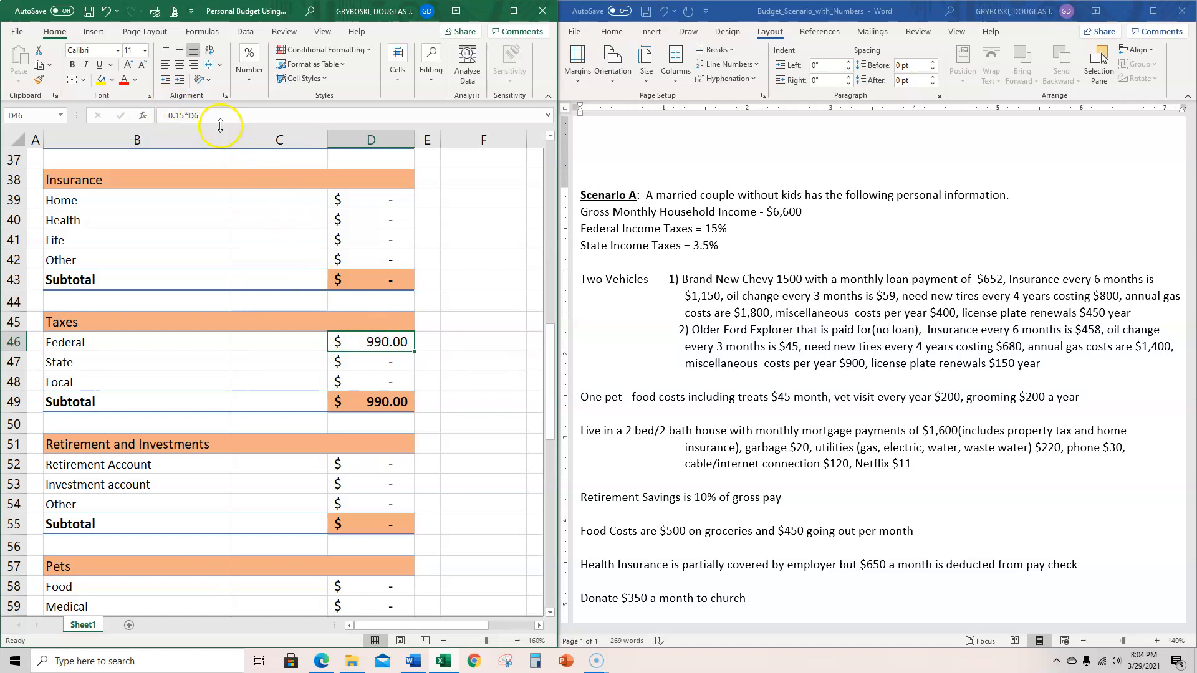
double_click(377, 344)
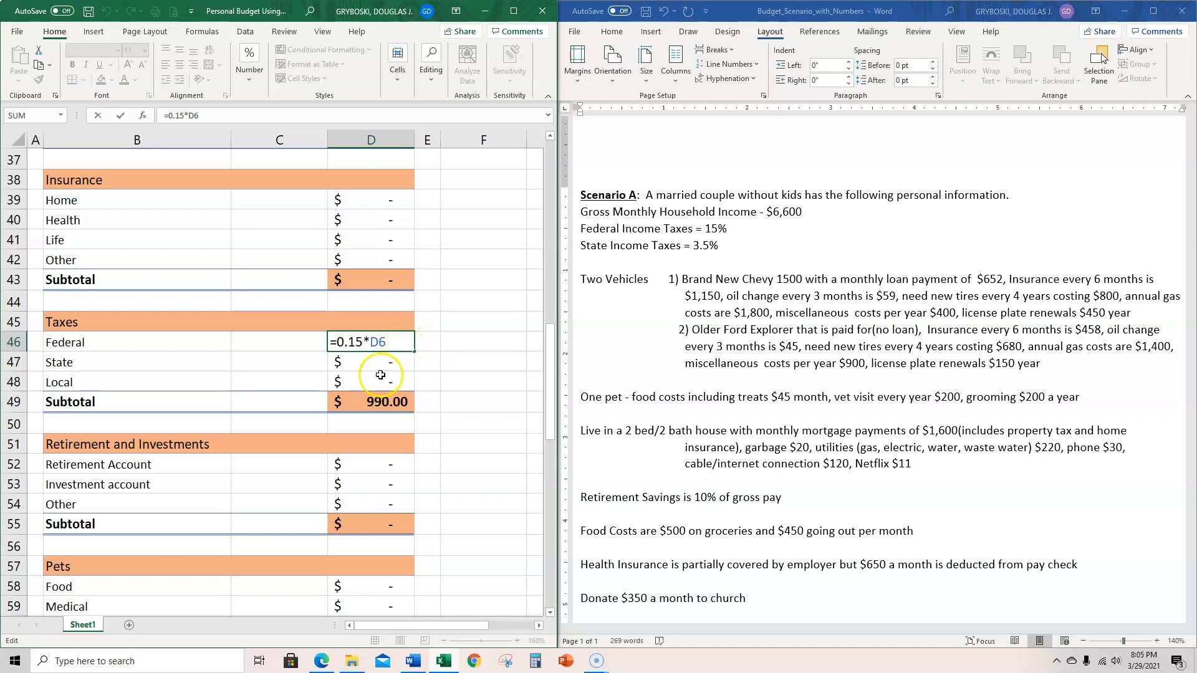
click(384, 365)
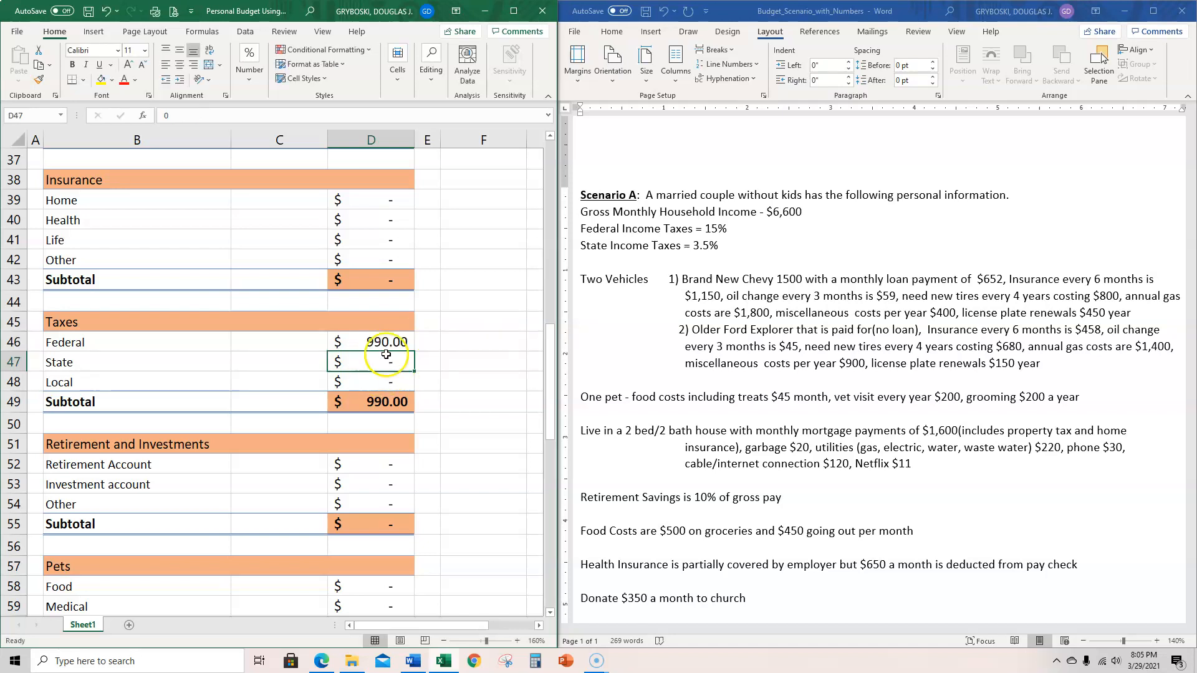
double_click(386, 344)
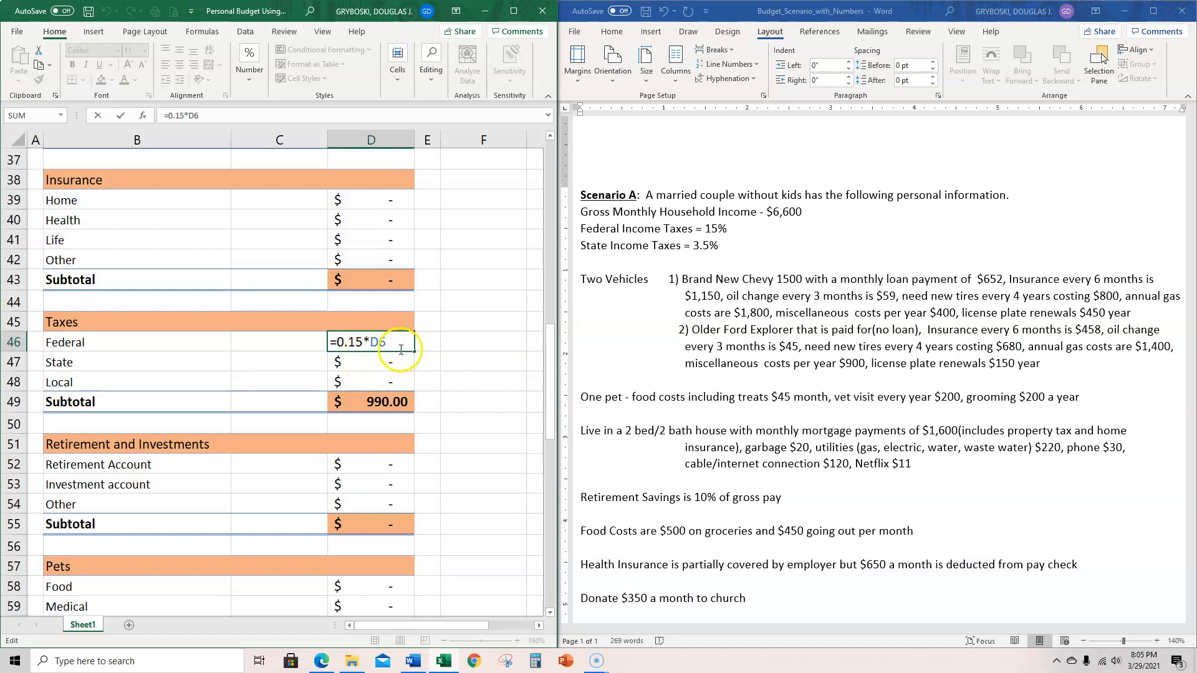
key(ctrl+Return)
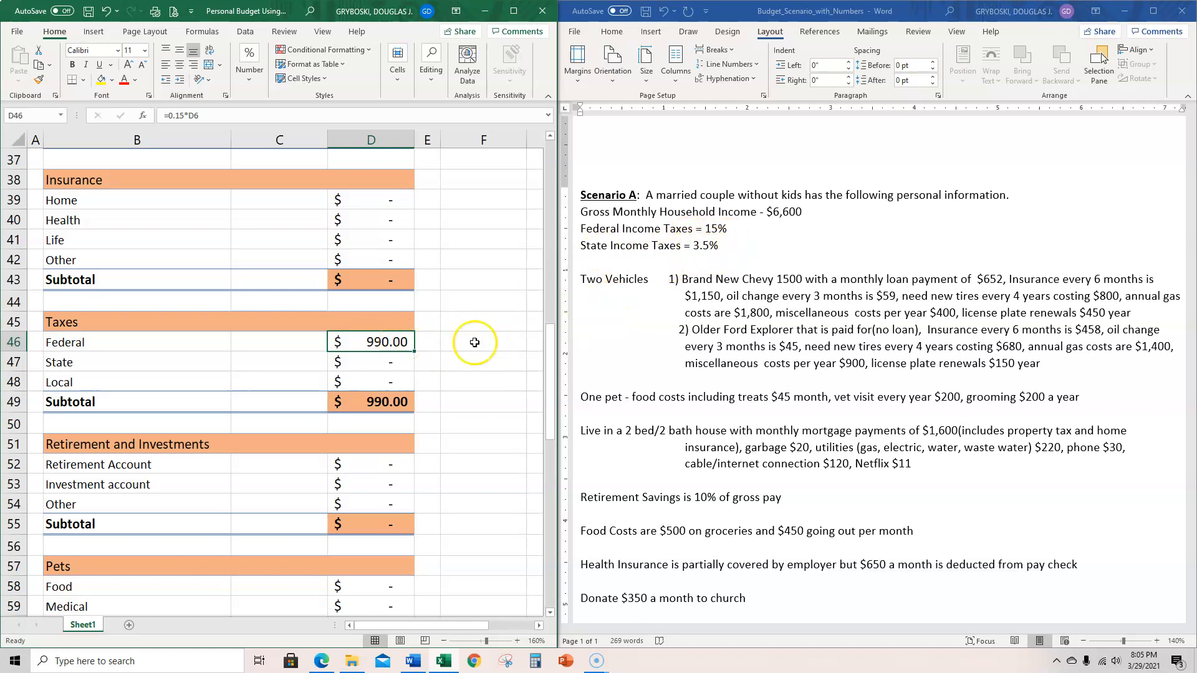
- Enter the formula =0.035*D6 in the State taxes cell D47 to compute 3.5% of the total monthly income
click(386, 366)
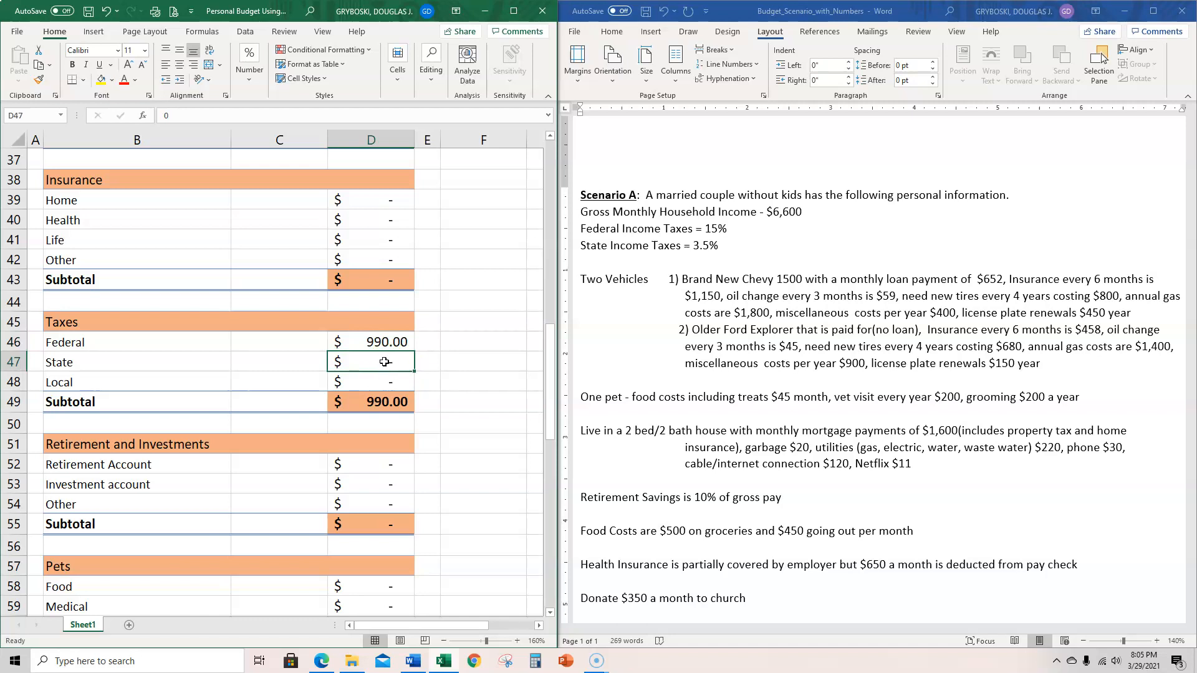
click(385, 361)
click(387, 343)
click(380, 359)
scroll(199, 468, up, 2)
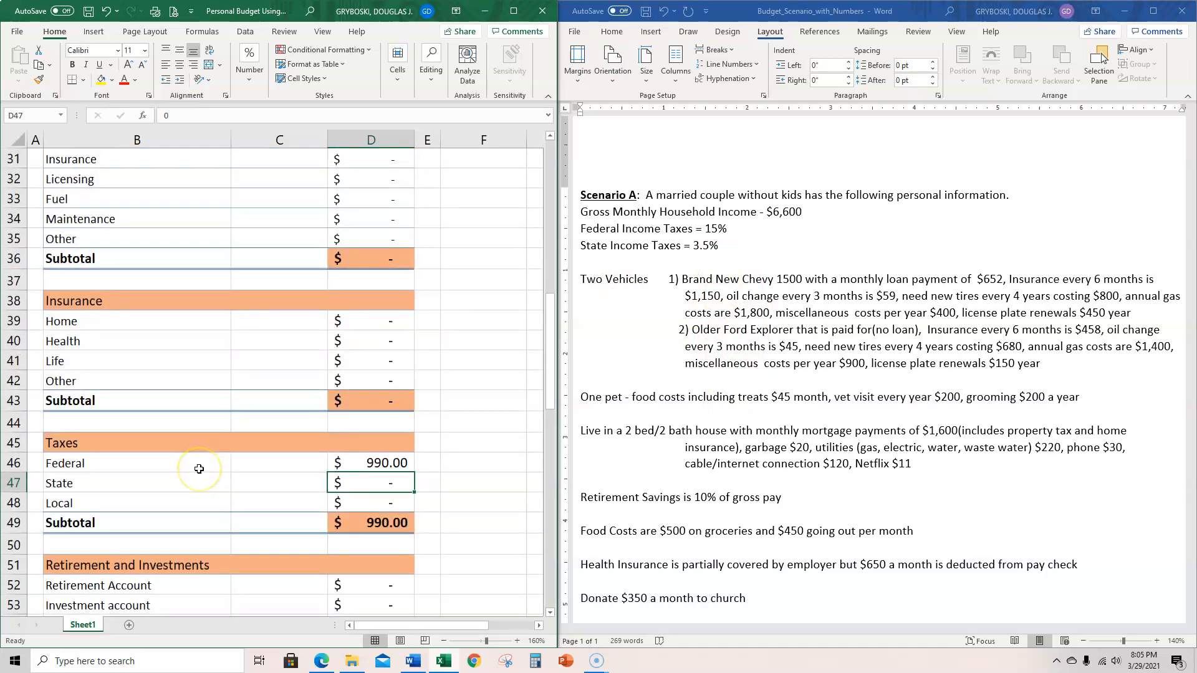
scroll(199, 468, up, 6)
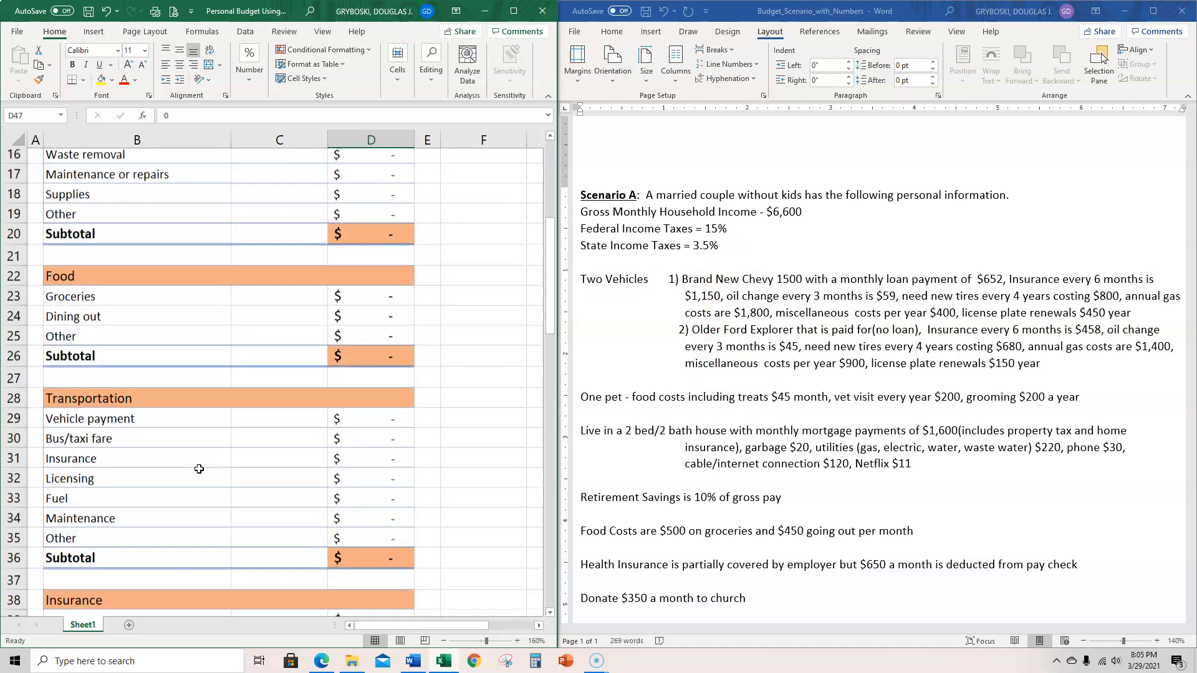
scroll(199, 469, down, 1)
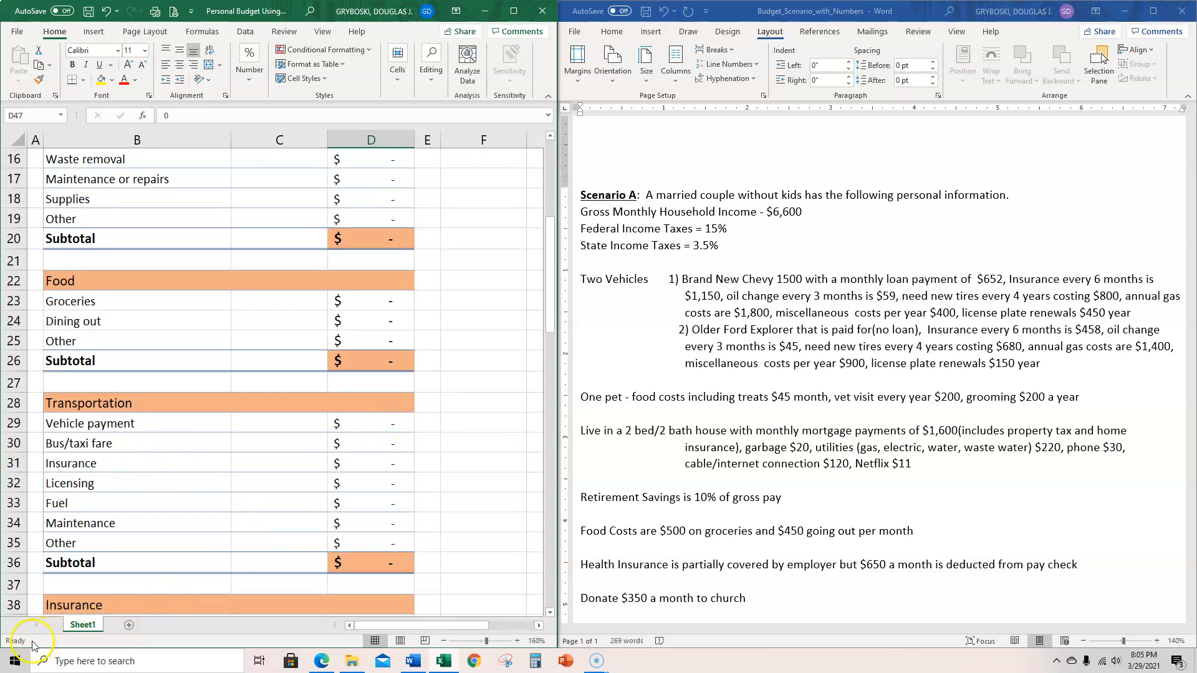
scroll(414, 390, down, 2)
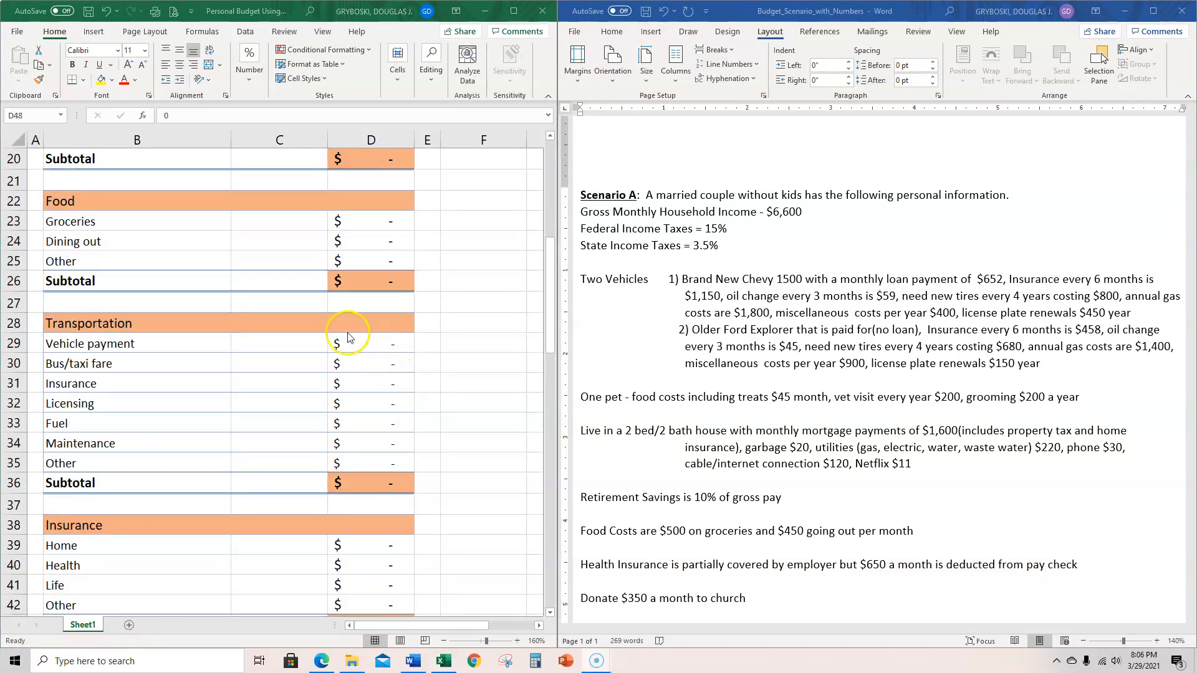
scroll(382, 446, down, 4)
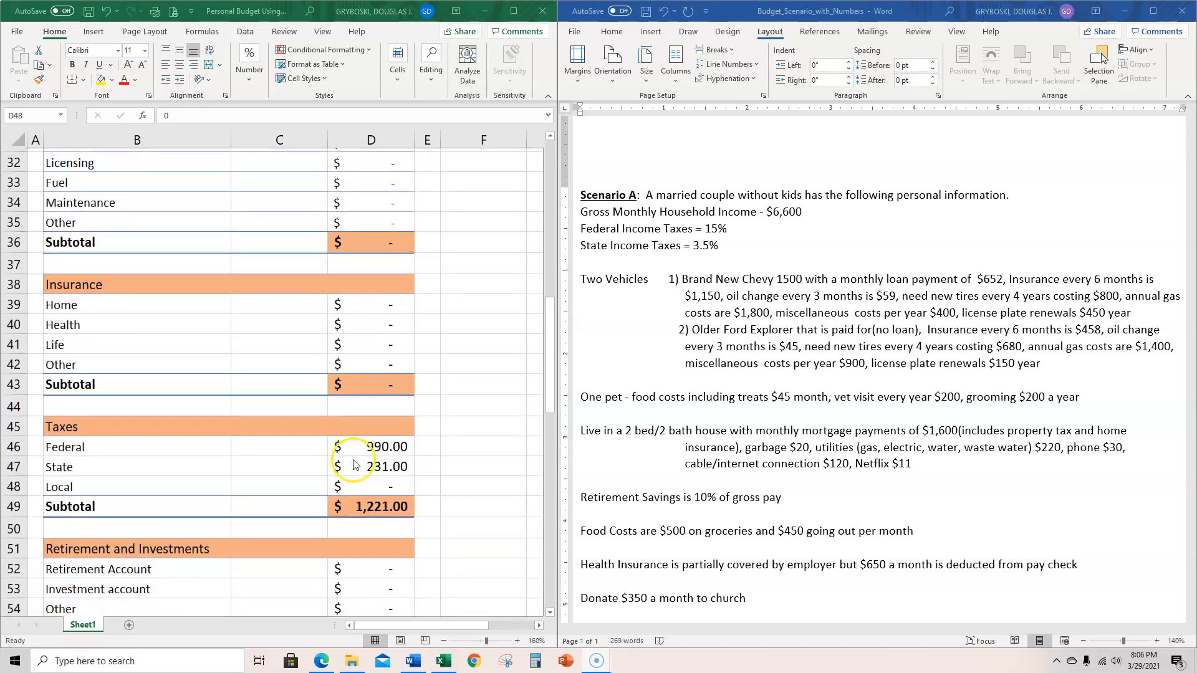
- Review the State taxes formula in cell D47 and the Taxes subtotal formula in D49
click(375, 473)
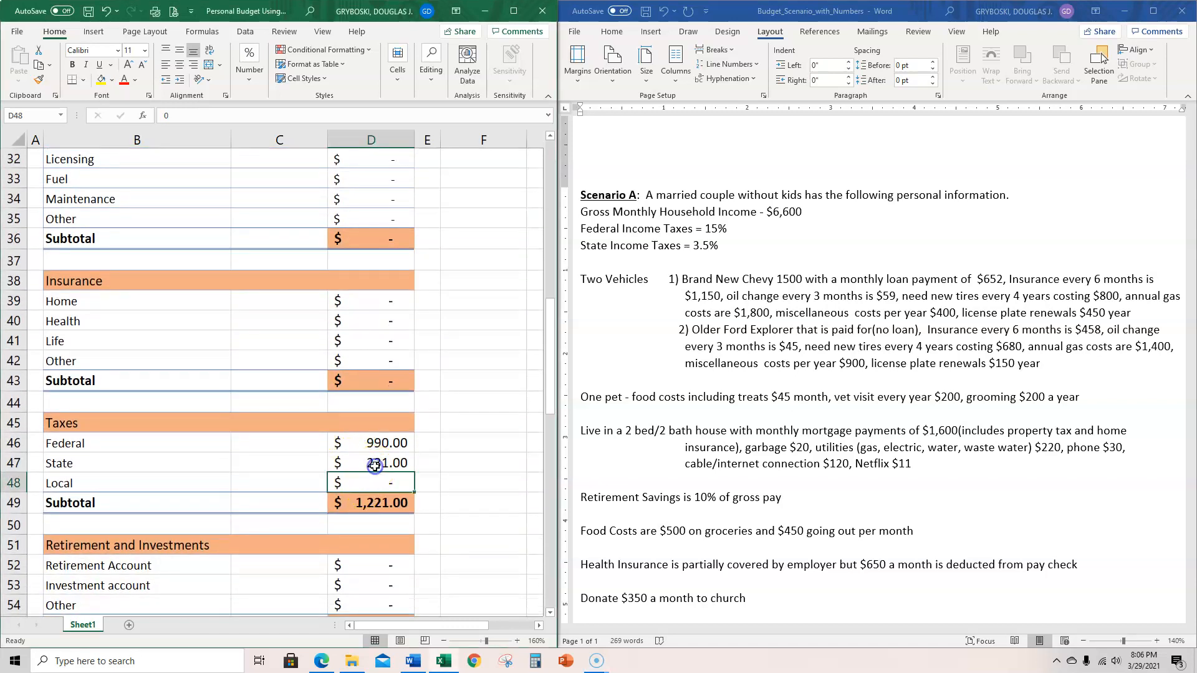
click(378, 462)
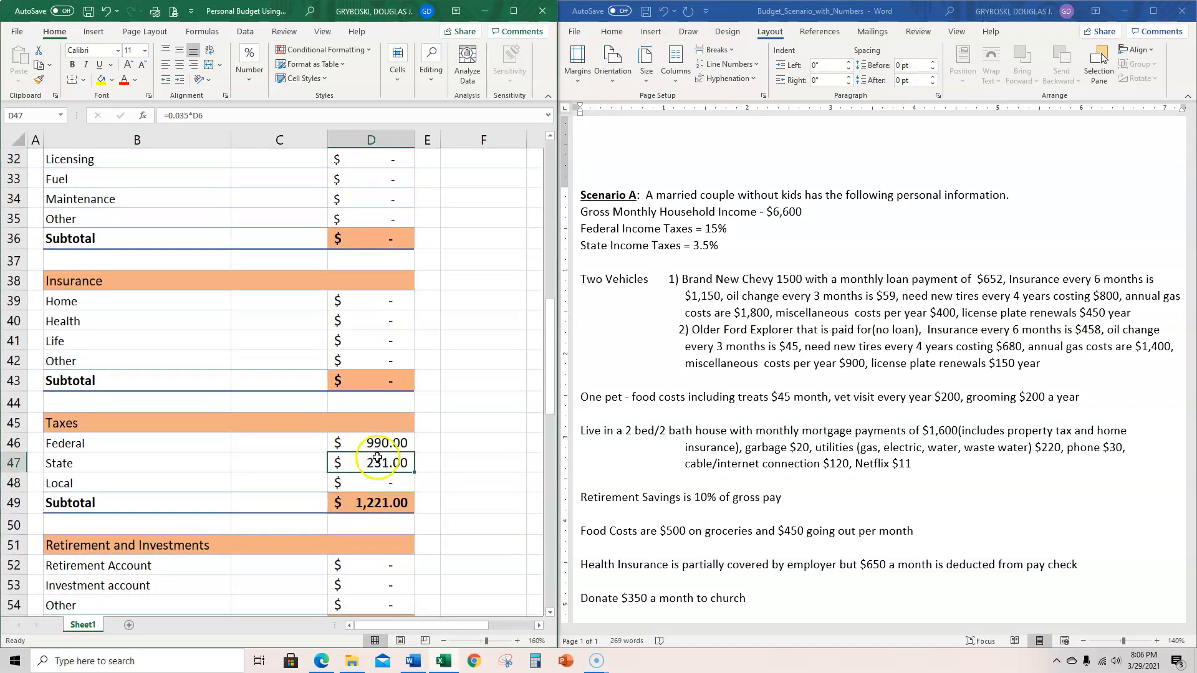
double_click(377, 460)
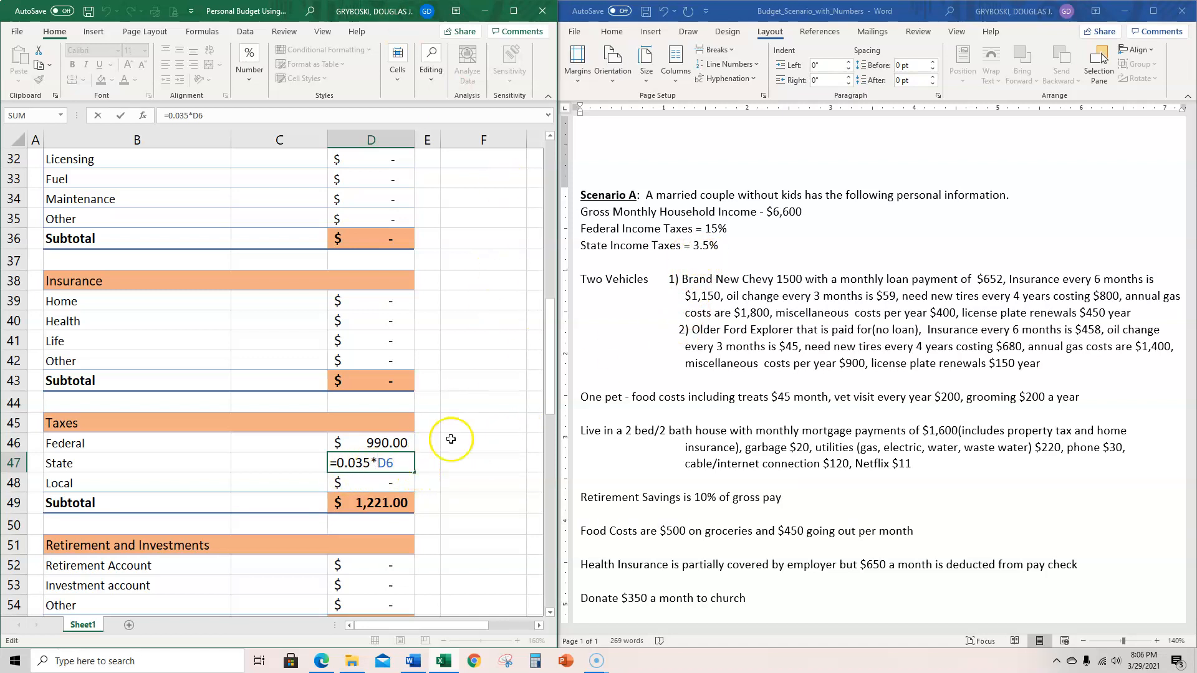
key(Return)
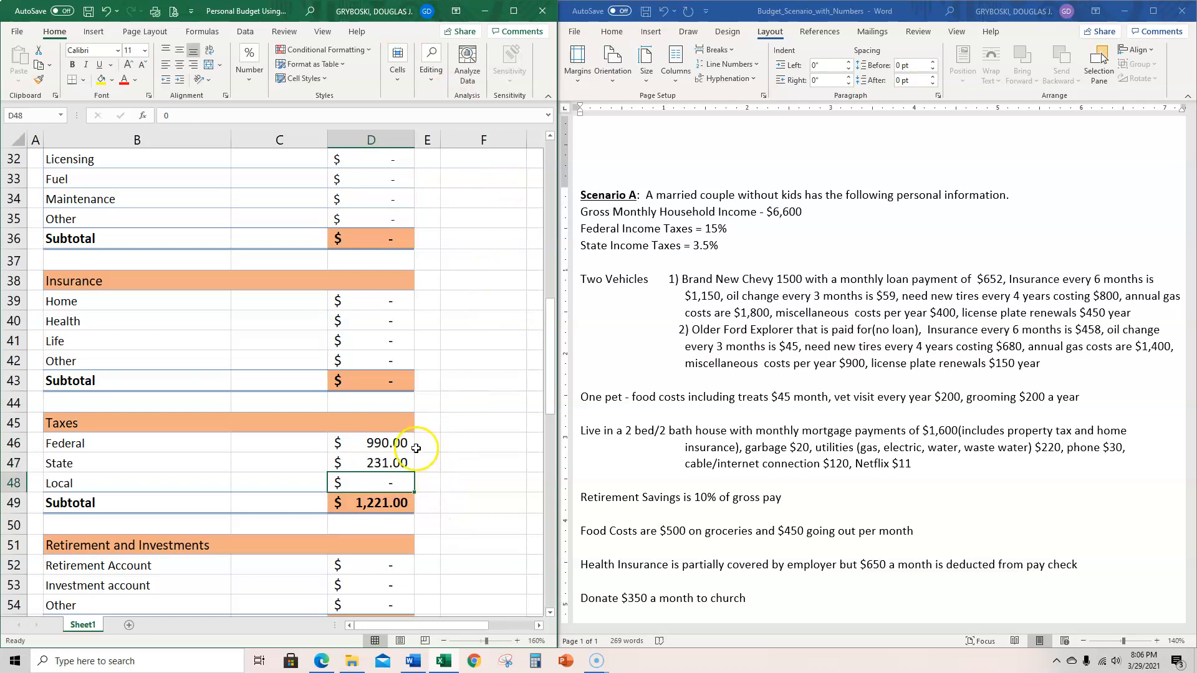
click(367, 505)
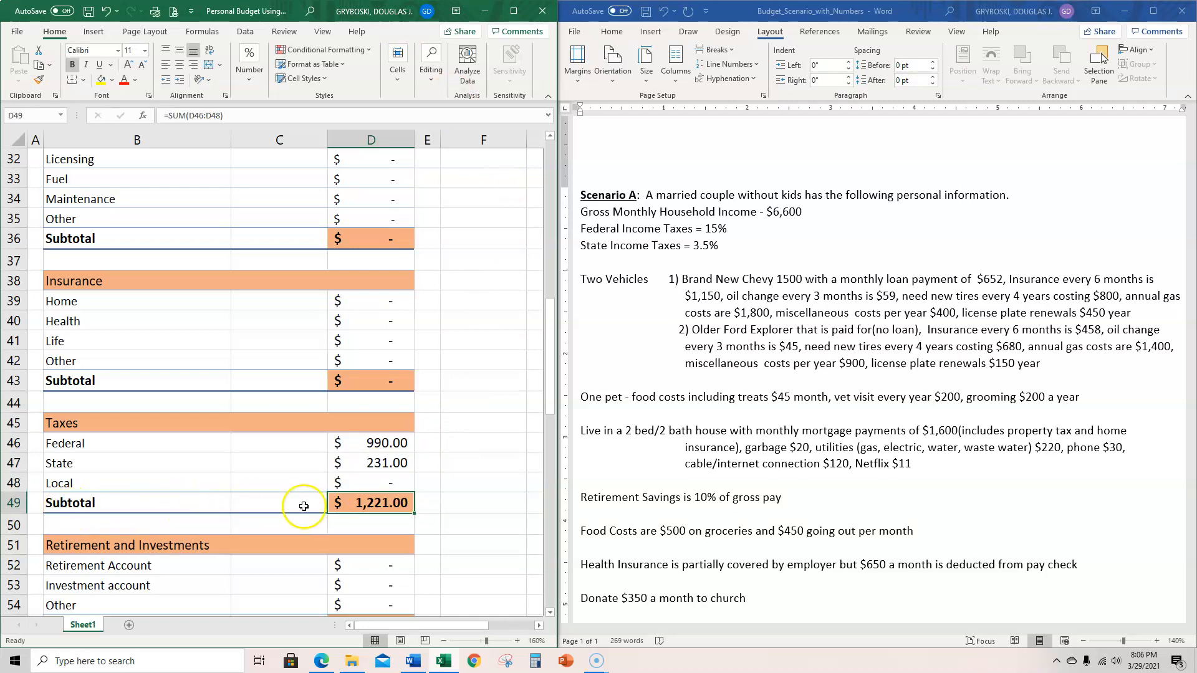
- Enter 652 as the Vehicle payment in cell D29 of the Transportation section
scroll(405, 496, up, 1)
scroll(405, 495, up, 2)
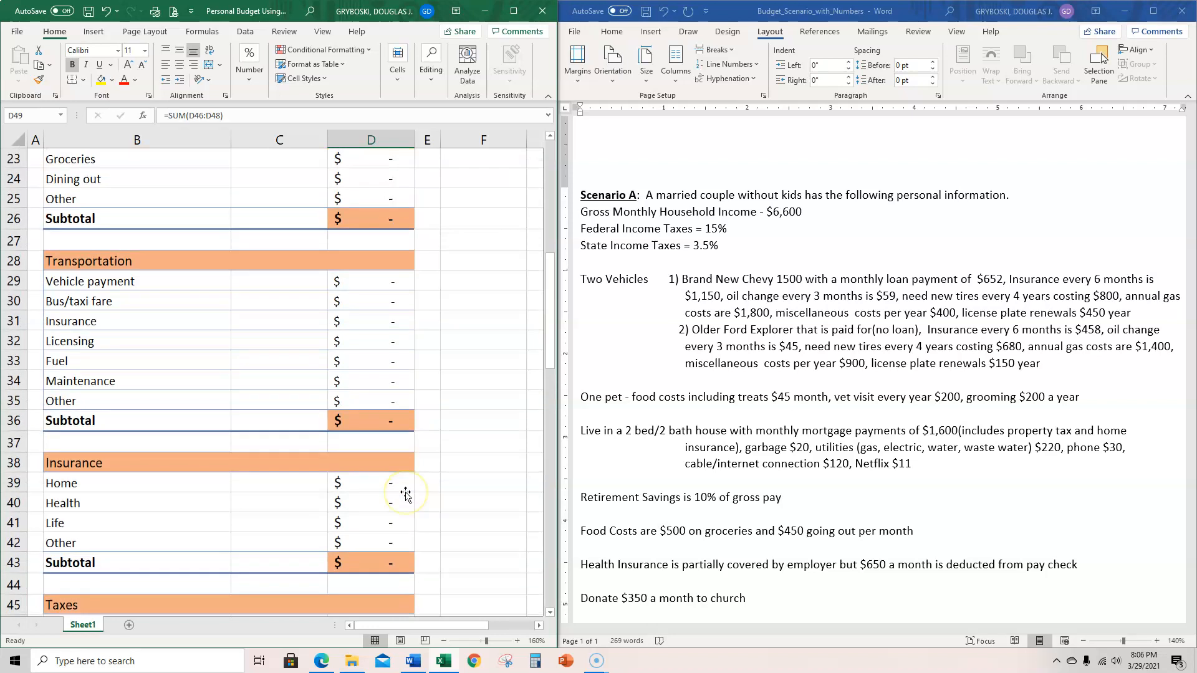
scroll(405, 486, up, 1)
click(393, 344)
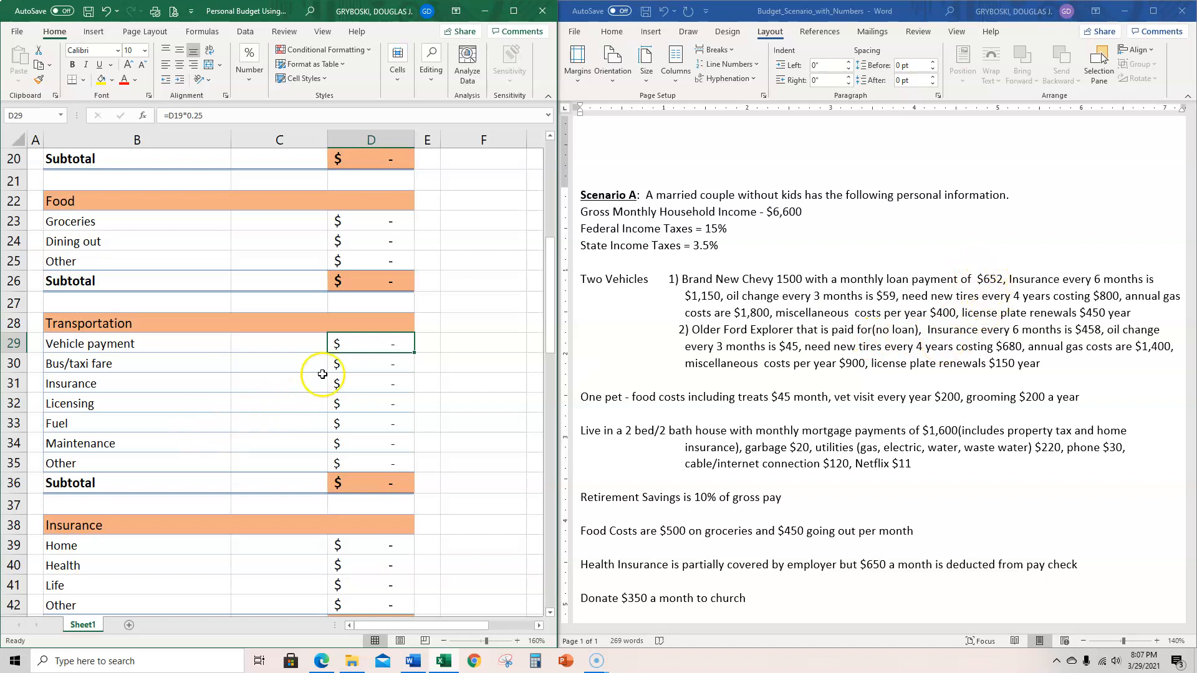
text(652)
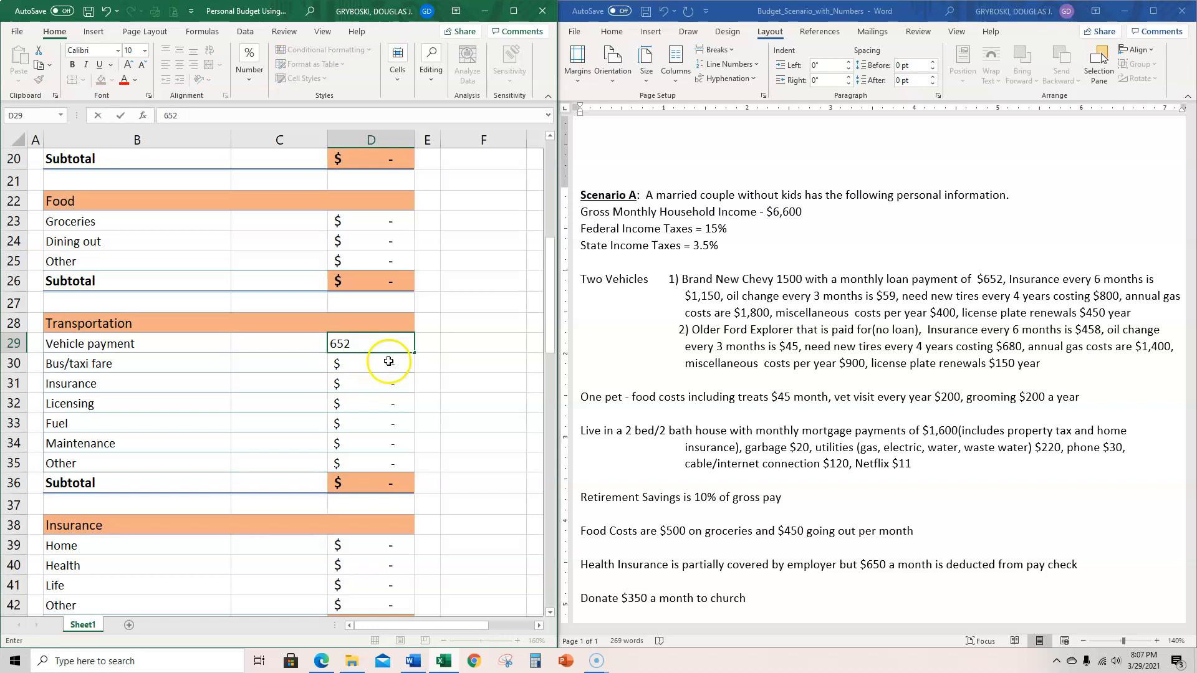
click(396, 363)
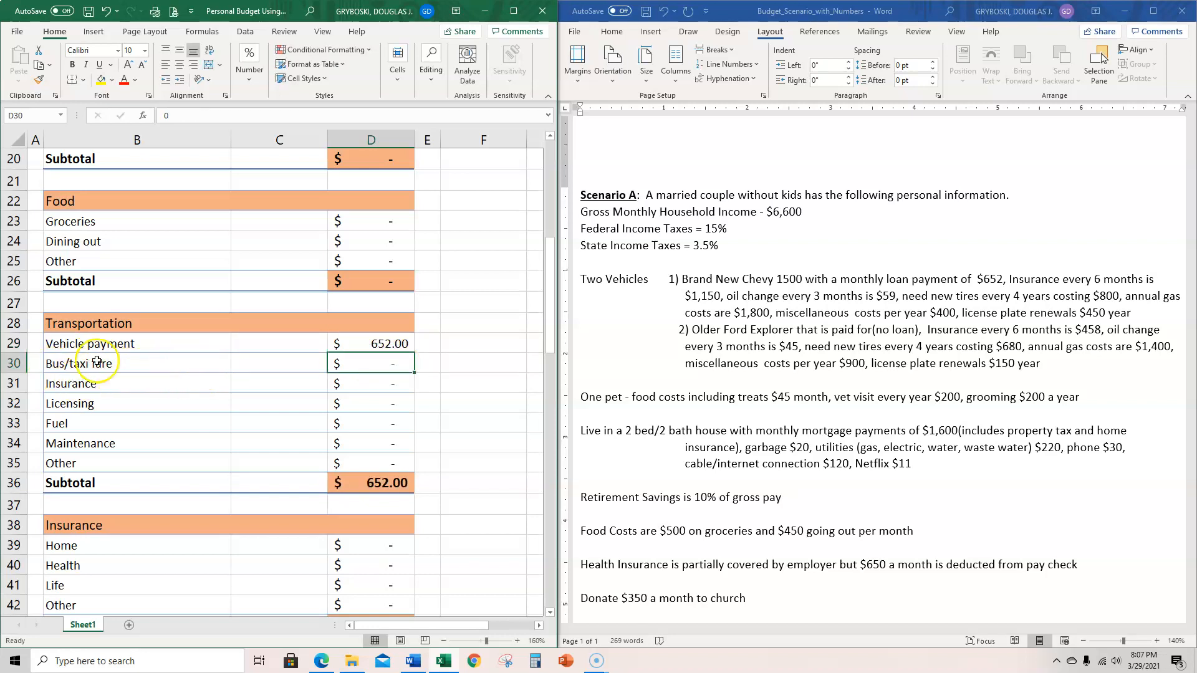
- Enter =(1150+458)/6 in the Transportation Insurance cell D31 to get both vehicles' monthly insurance cost
click(365, 385)
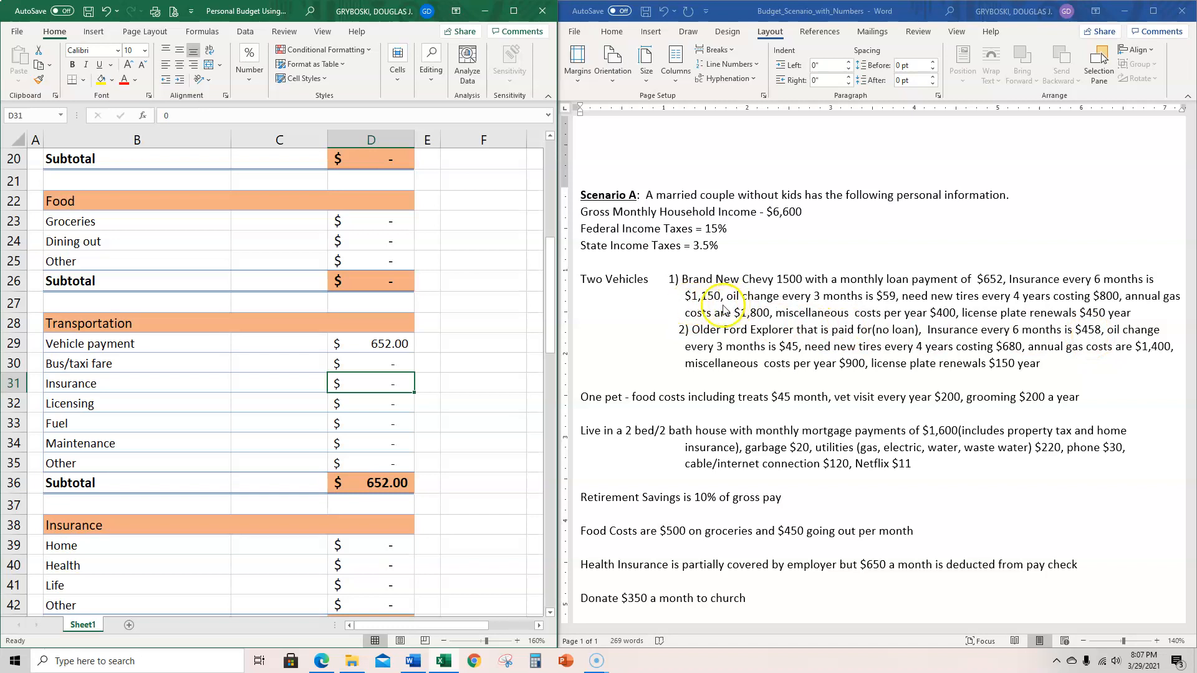
click(371, 384)
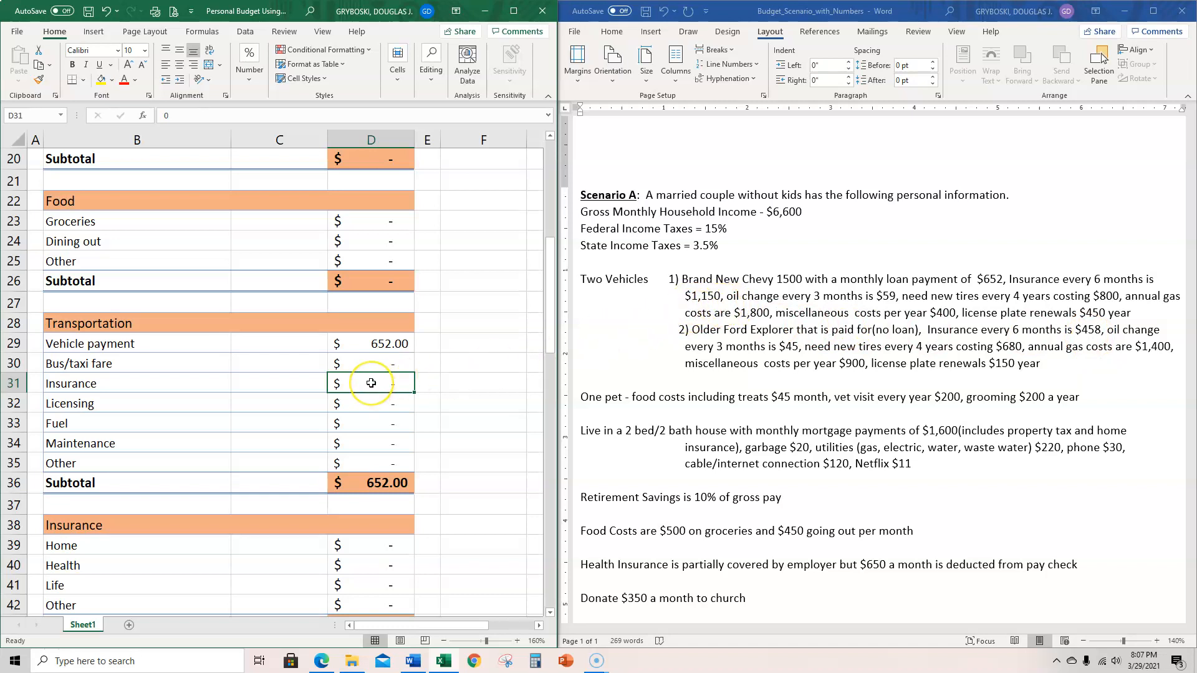
text(=(1150+458)/)
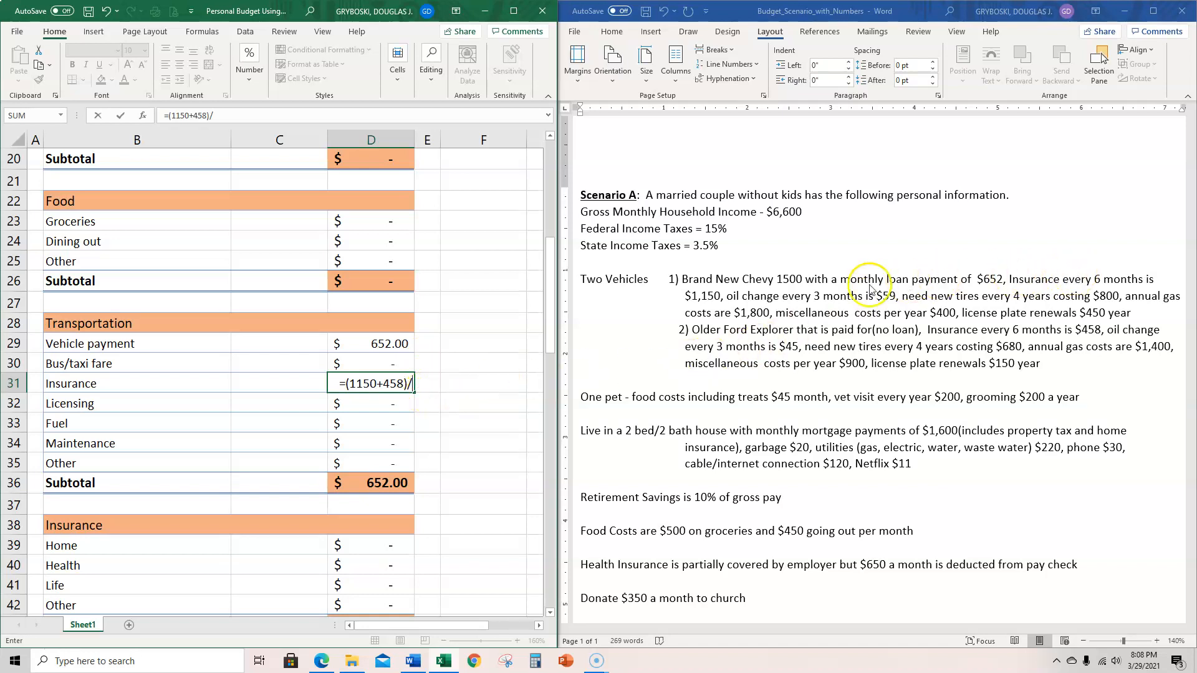
text(6)
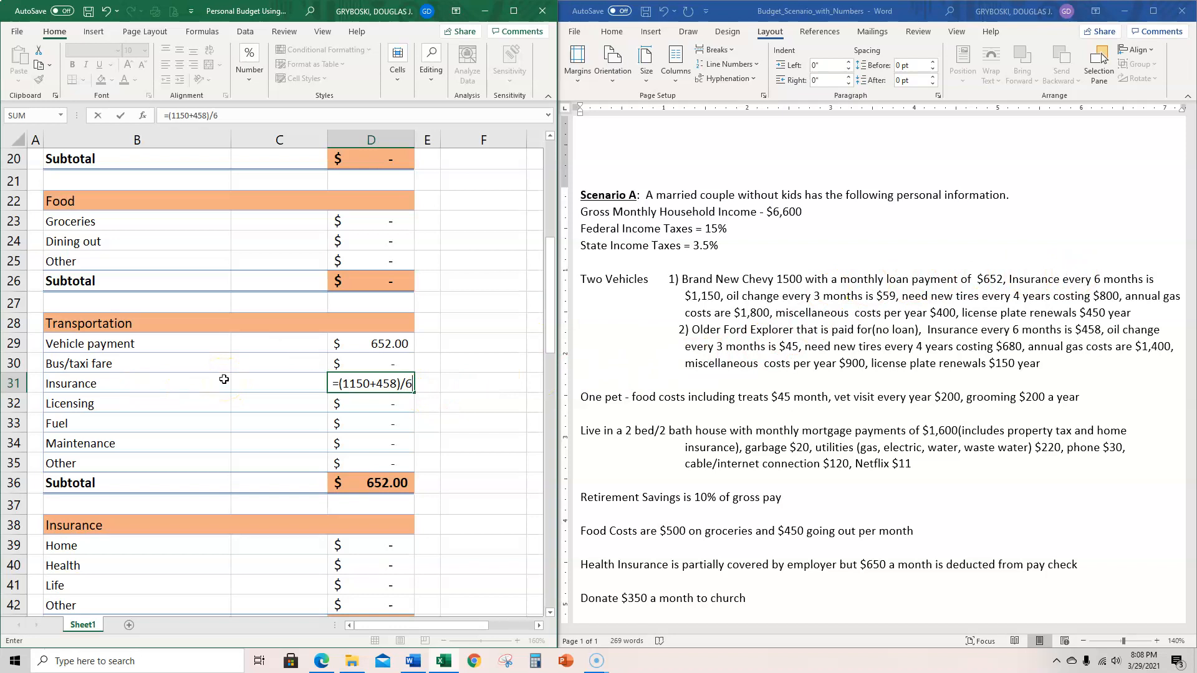
key(Return)
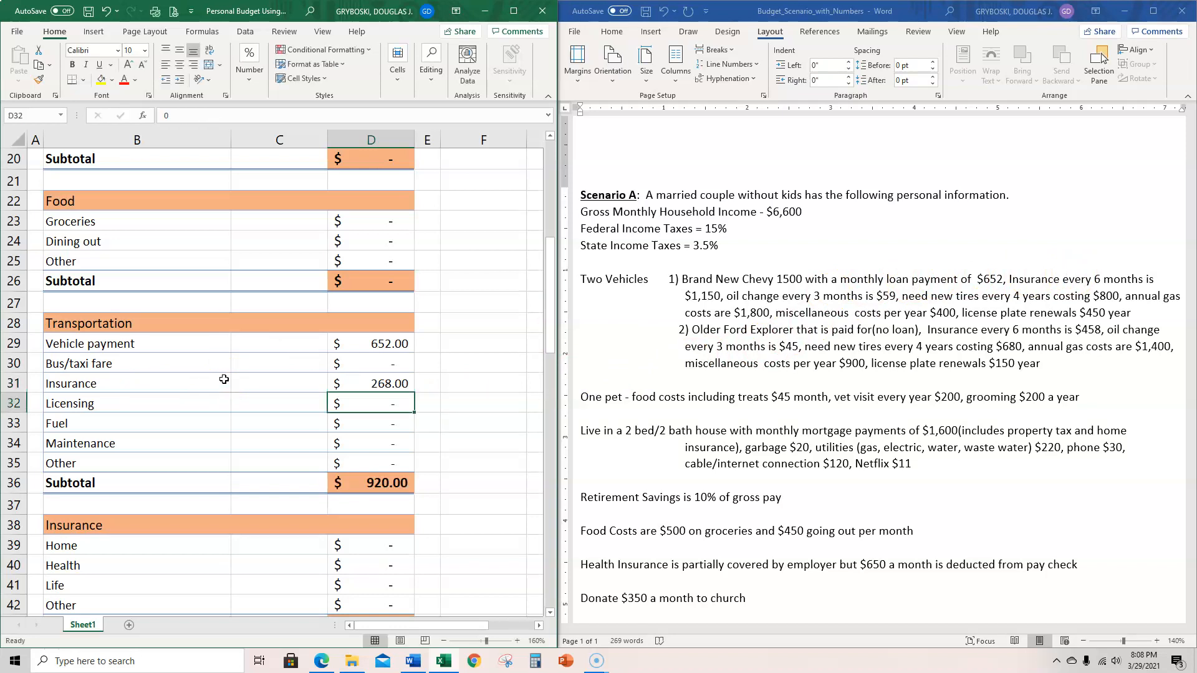
- Review the vehicle insurance formula in cell D31 without changing it
click(389, 386)
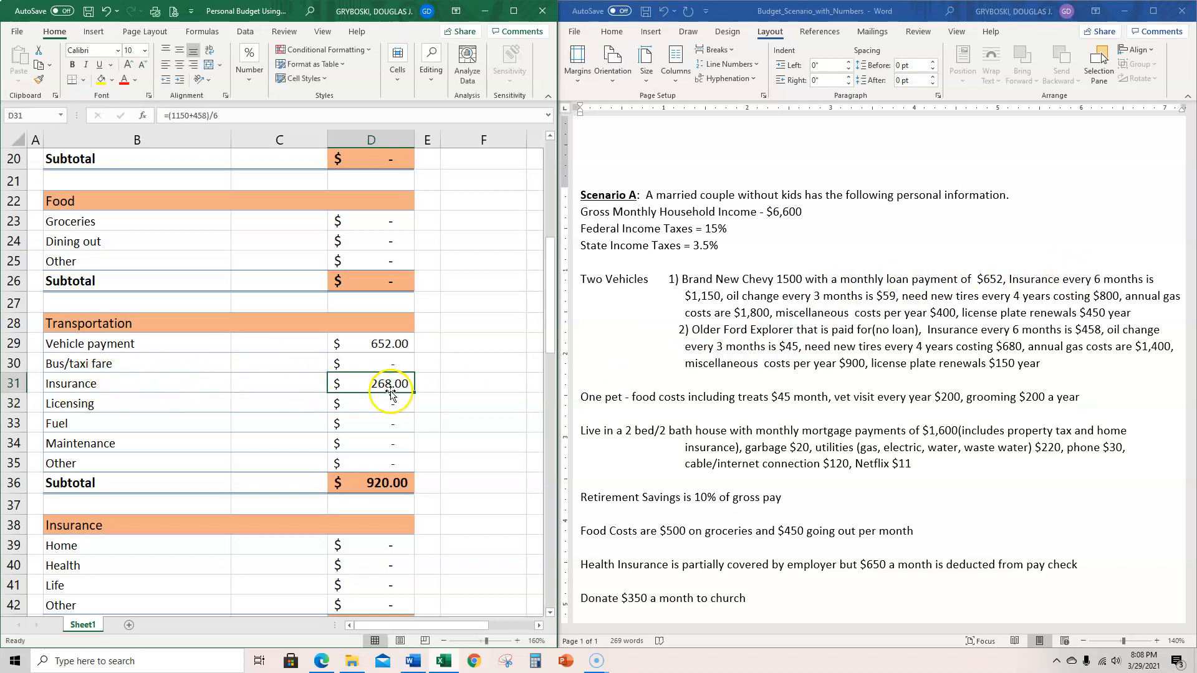
double_click(392, 388)
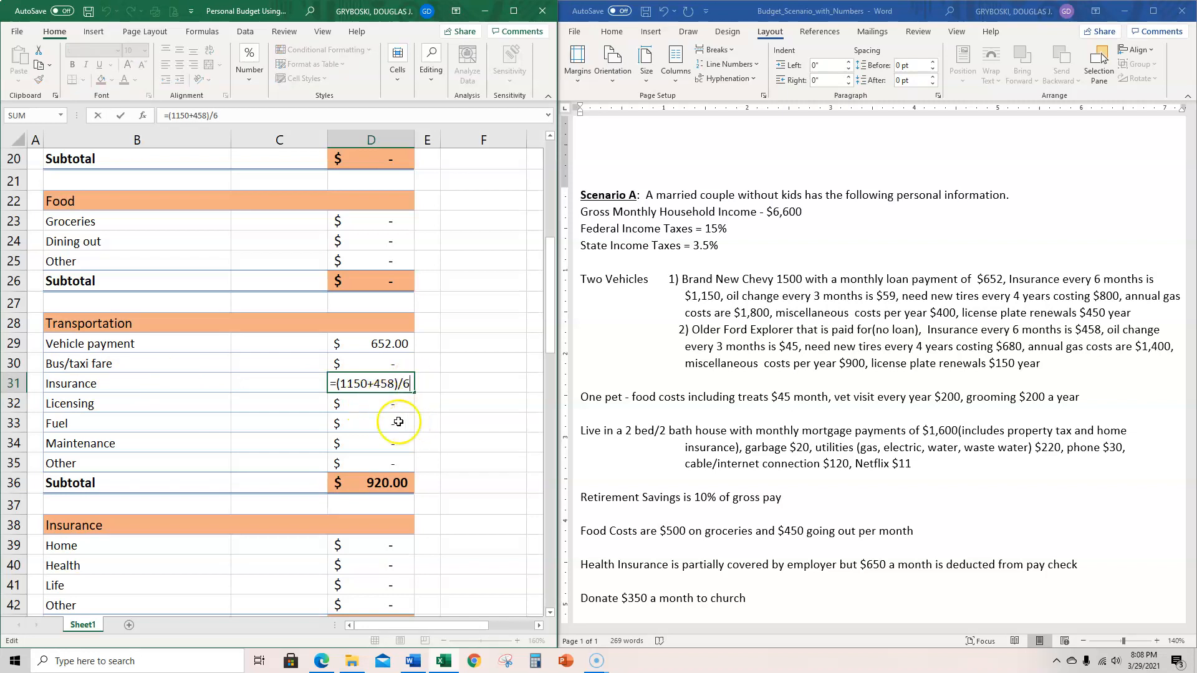
key(Escape)
- Enter =(59+45)/3 in the Maintenance cell D34 to get the monthly oil change cost for both vehicles
click(388, 404)
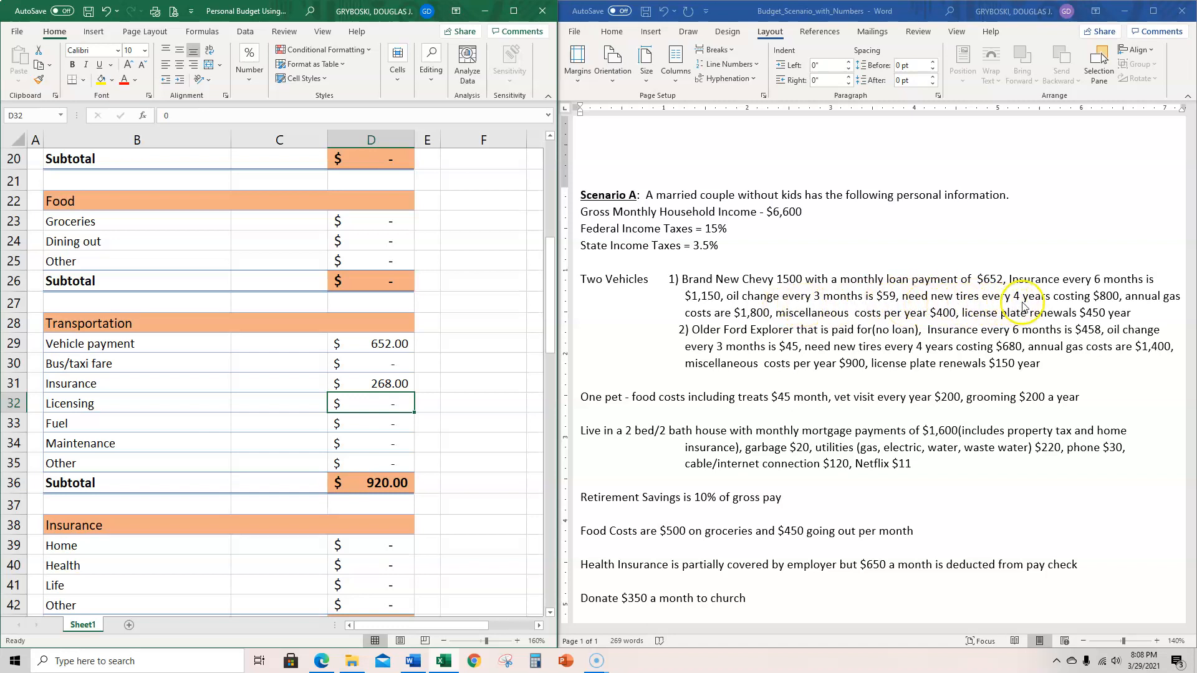
click(106, 443)
click(360, 439)
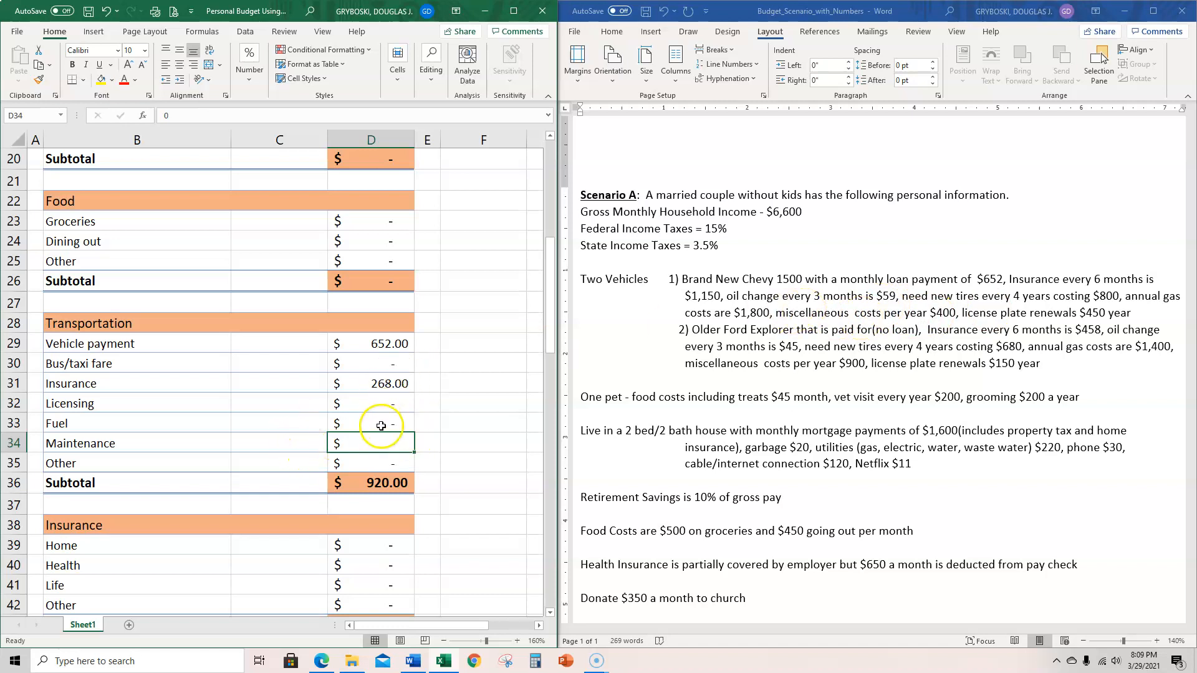
text(=(59+45)/)
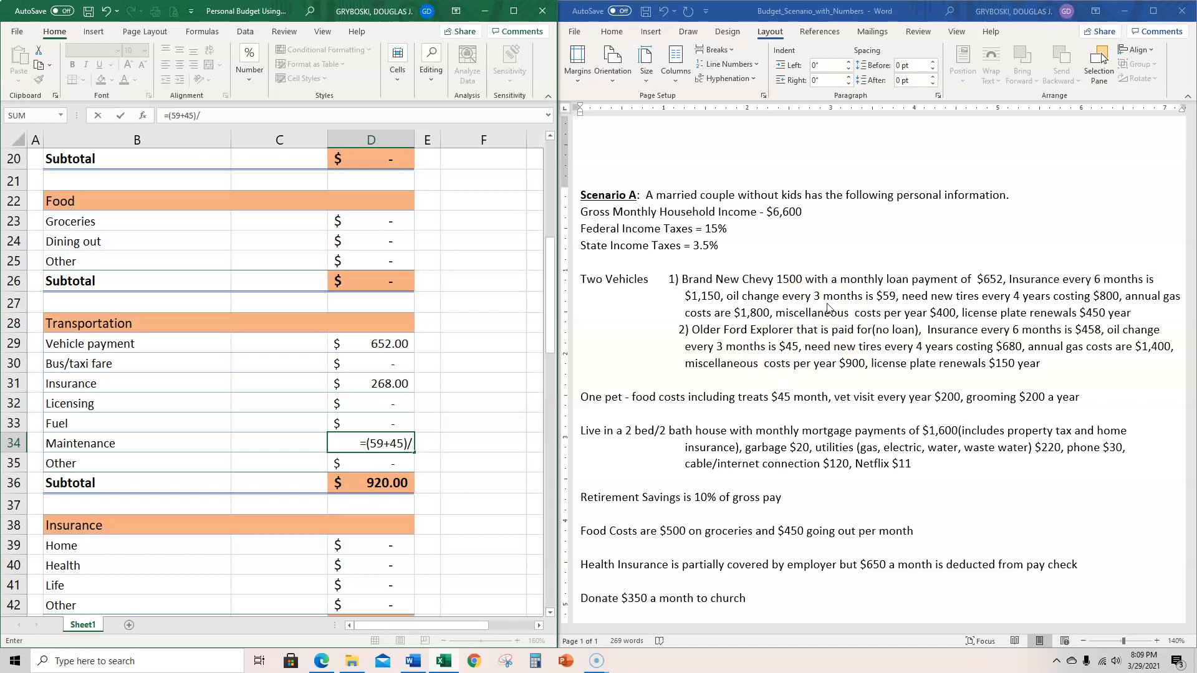
text(3)
key(Return)
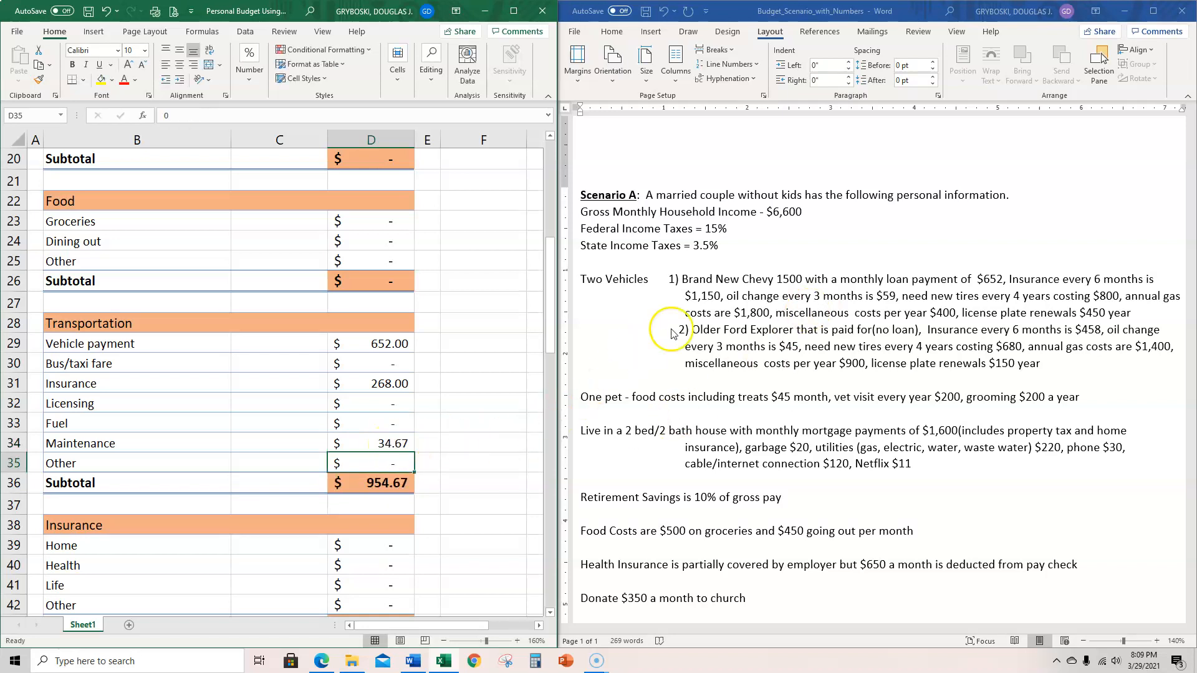
- Rename the Other category in cell B35 of the Transportation section as Tires
click(76, 462)
double_click(76, 463)
click(88, 462)
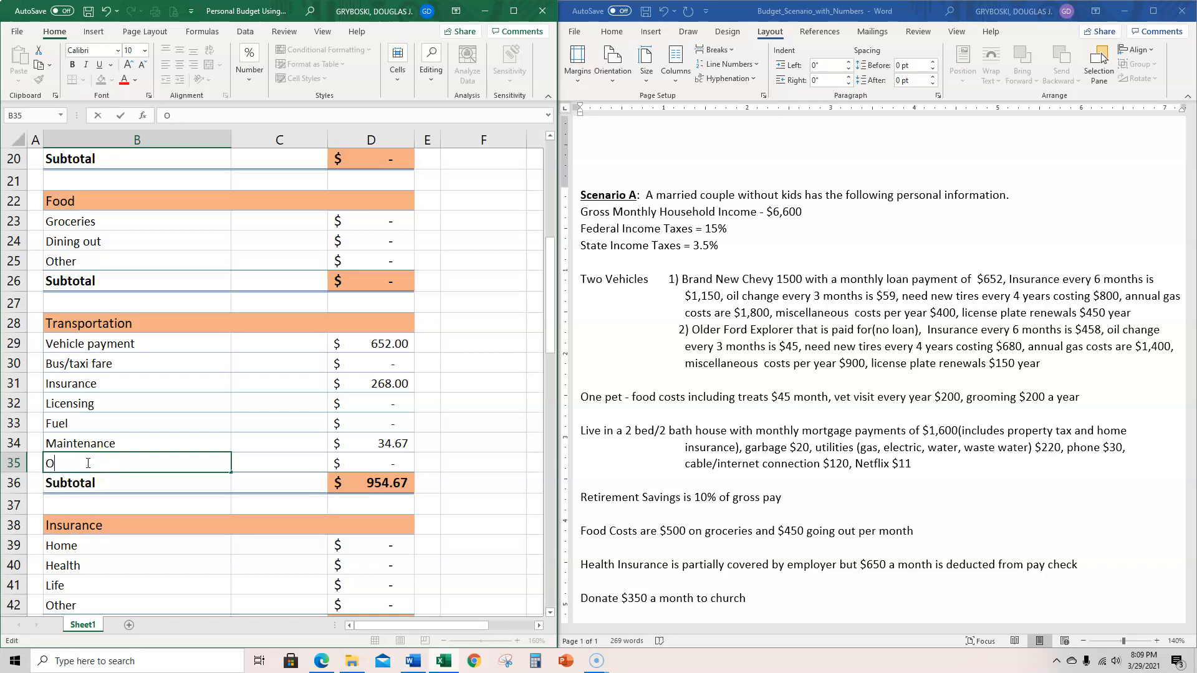
key(Return)
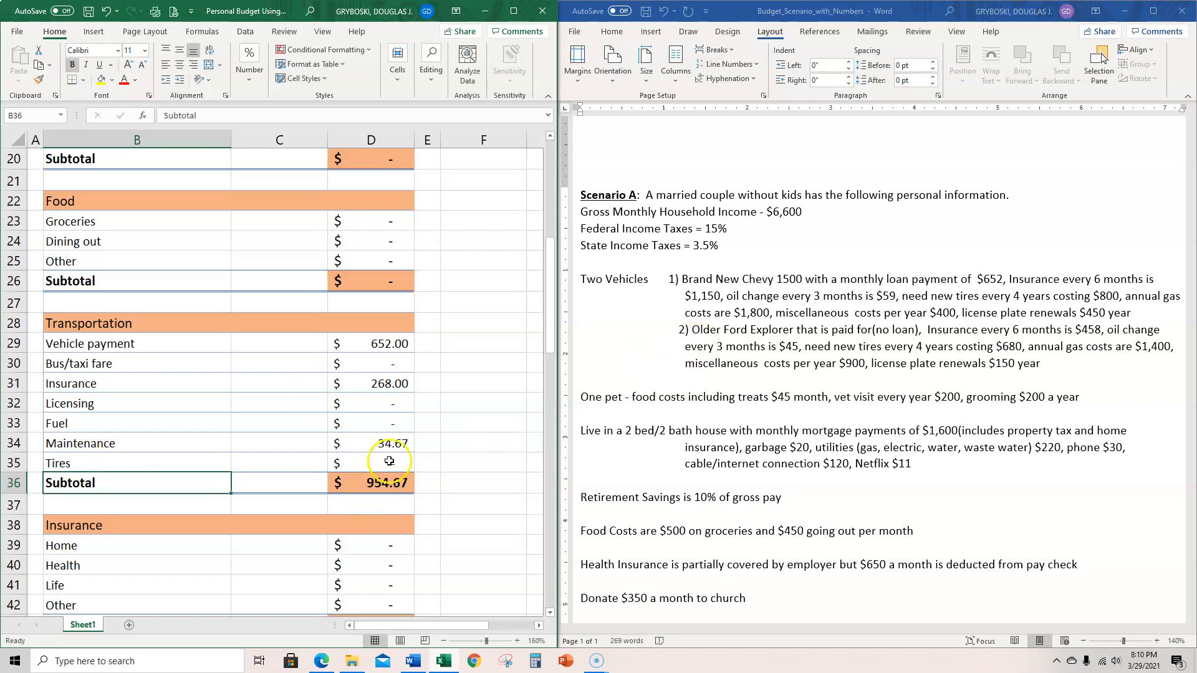
- Fill the Maintenance formula down into the Tires cell D35 and change it to =(800+680)/48 for the monthly tire cost
click(389, 461)
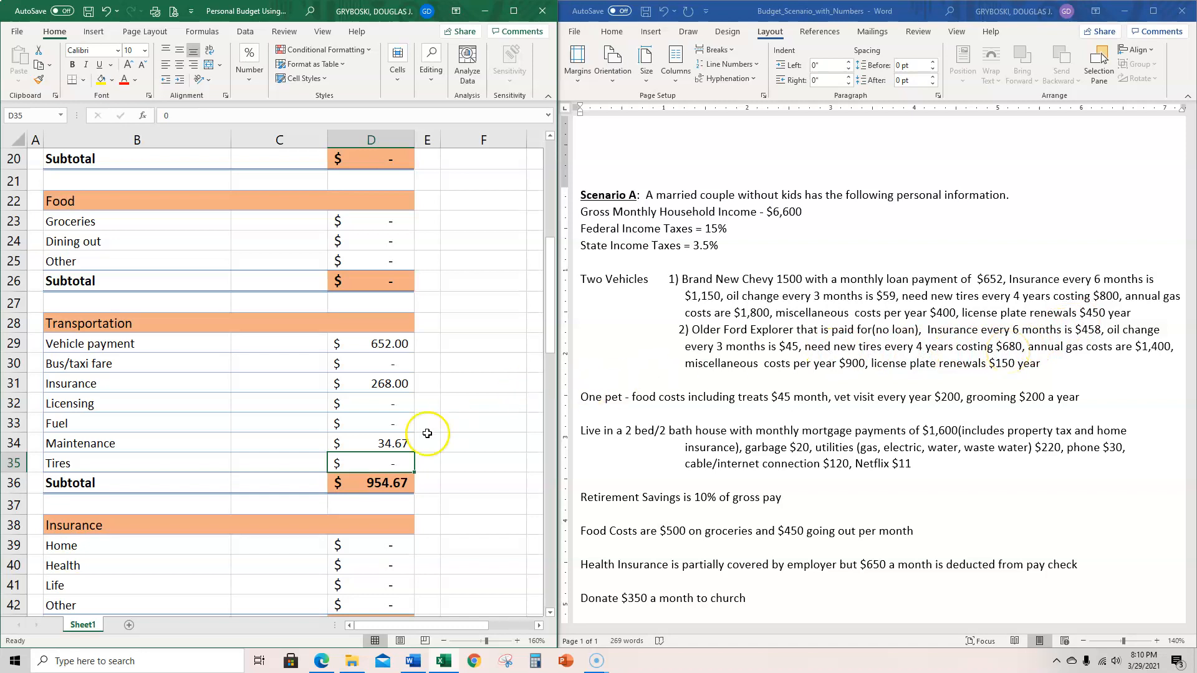
click(393, 447)
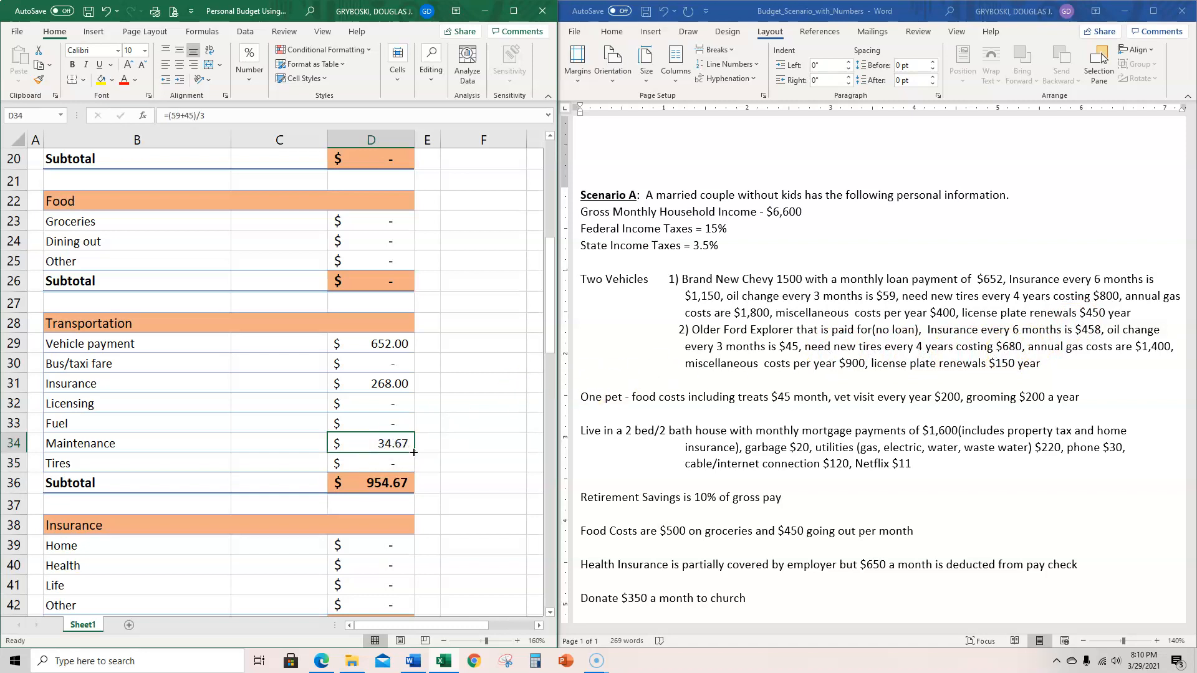
drag(416, 453, 417, 468)
click(397, 465)
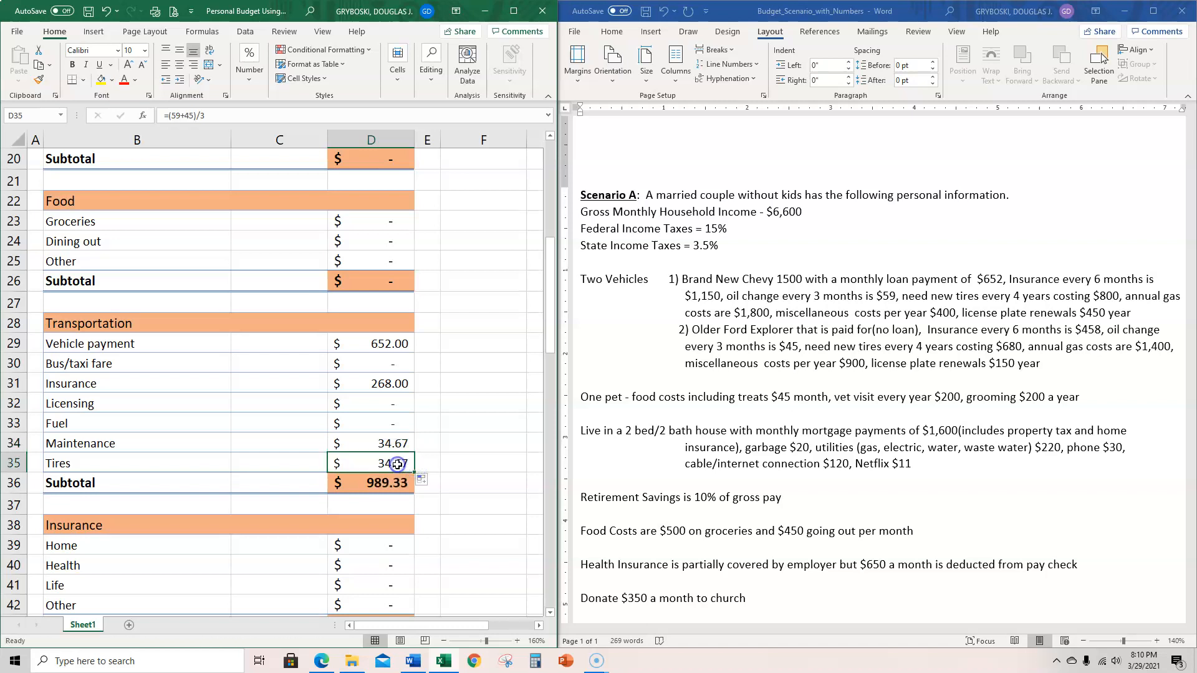
double_click(397, 465)
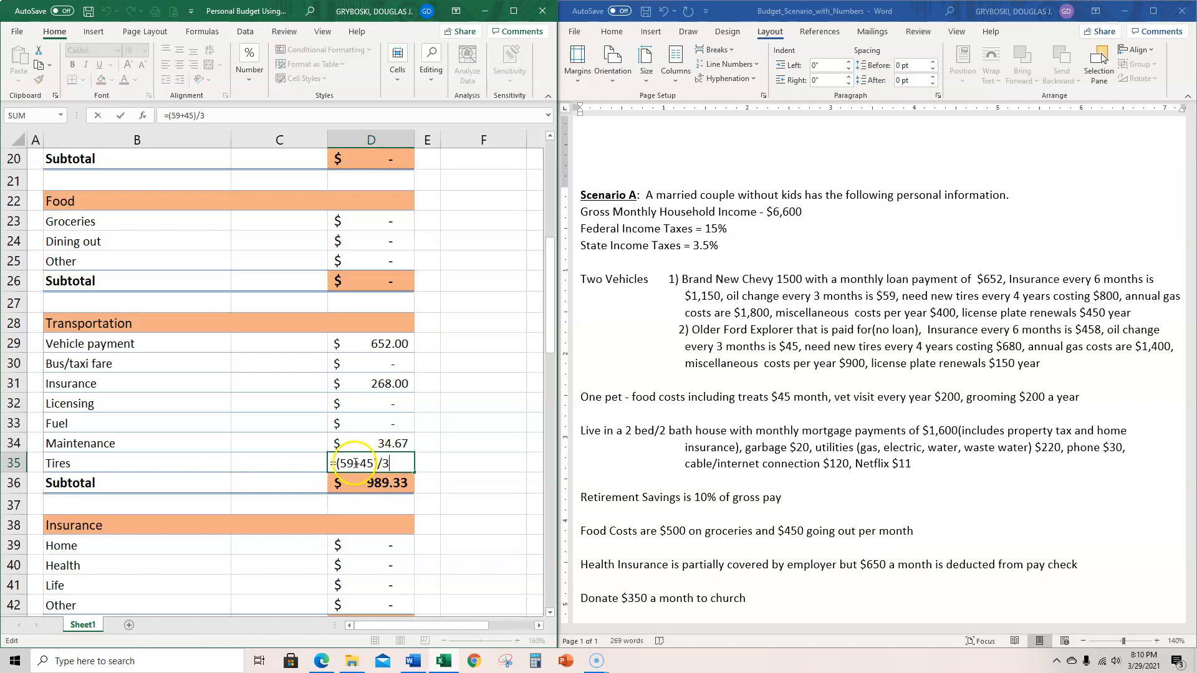
key(BackSpace)
key(BackSpace)
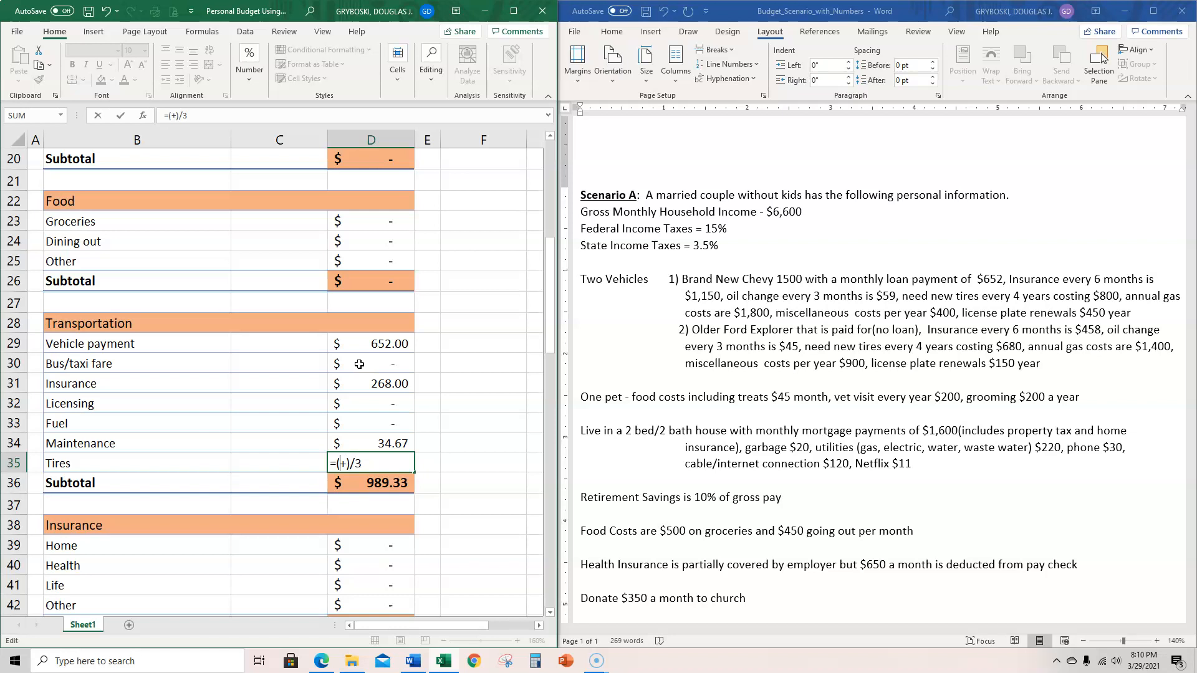
text(800)
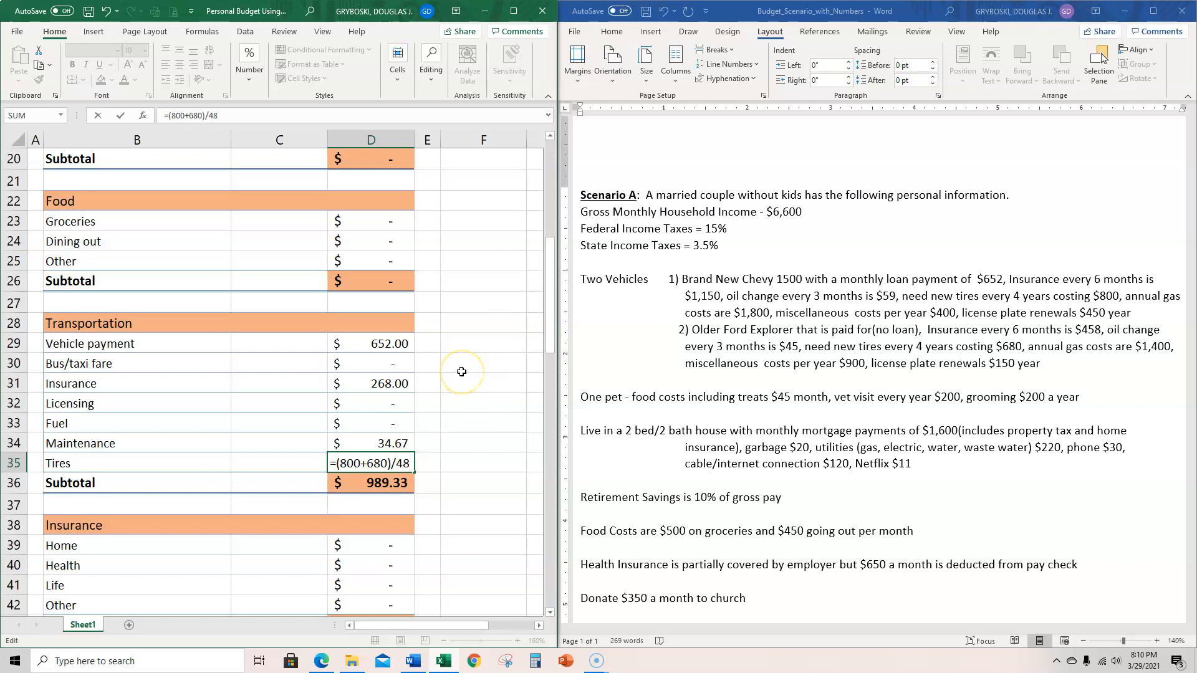
key(Return)
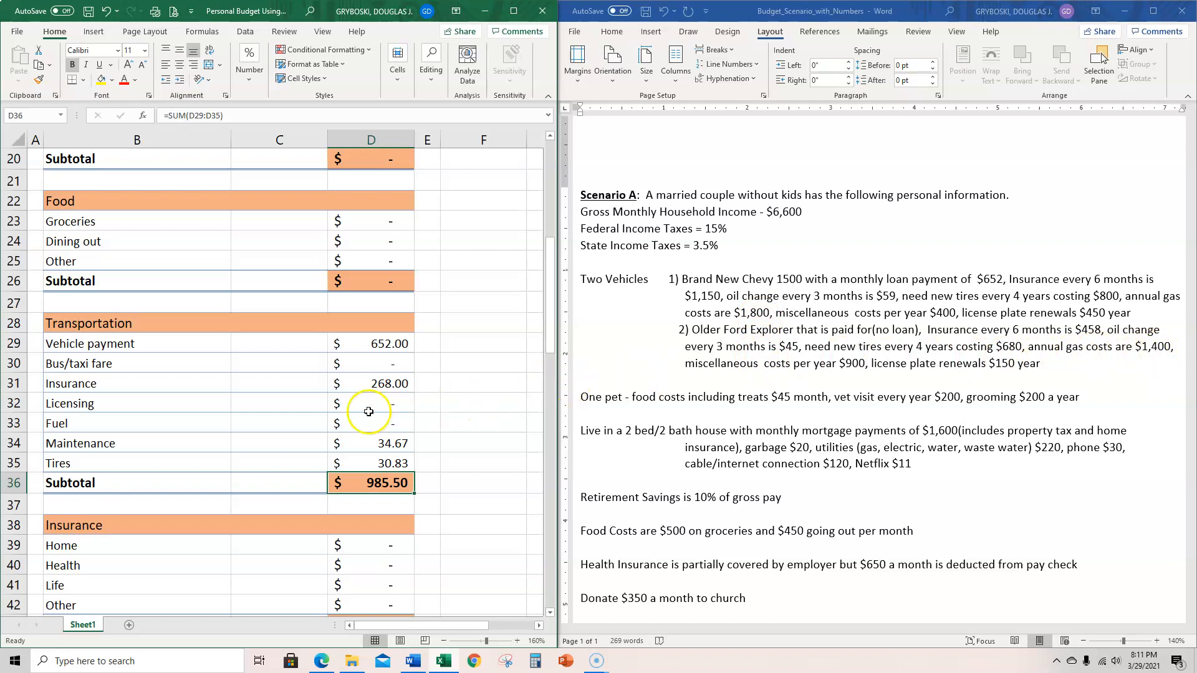
- Copy the Maintenance formula from D34 into the Fuel cell D33 of the Transportation section
click(383, 424)
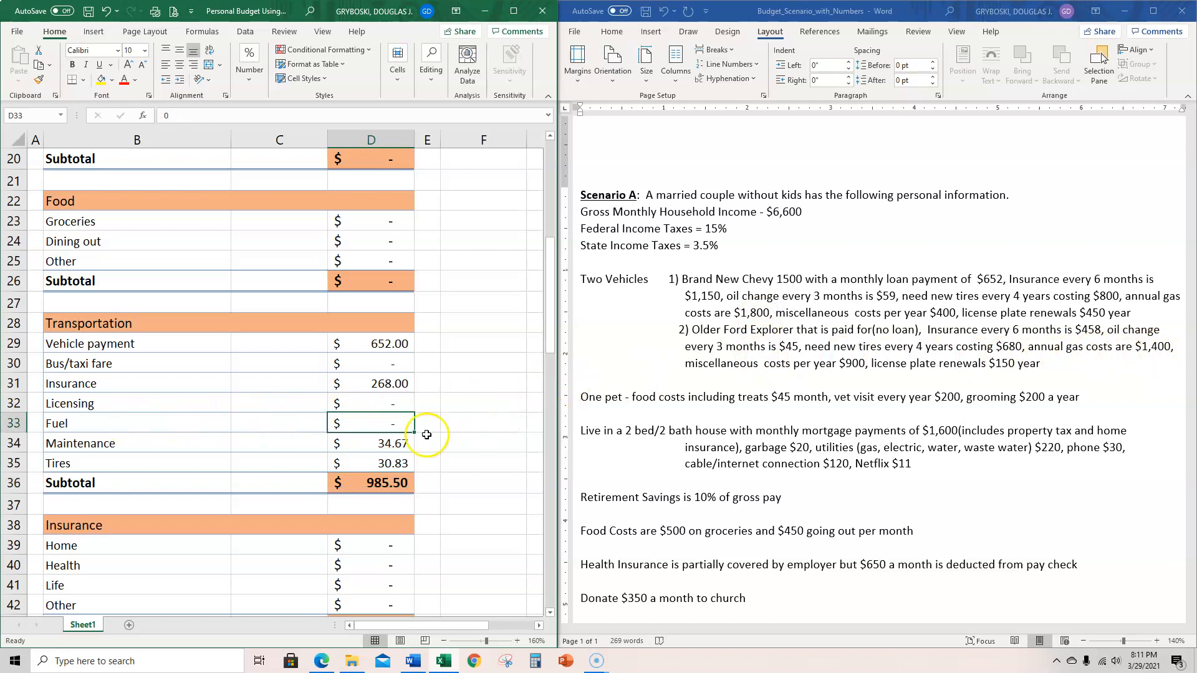
click(394, 447)
mouse_move(417, 453)
mouse_down()
mouse_move(414, 419)
mouse_move(406, 441)
mouse_up()
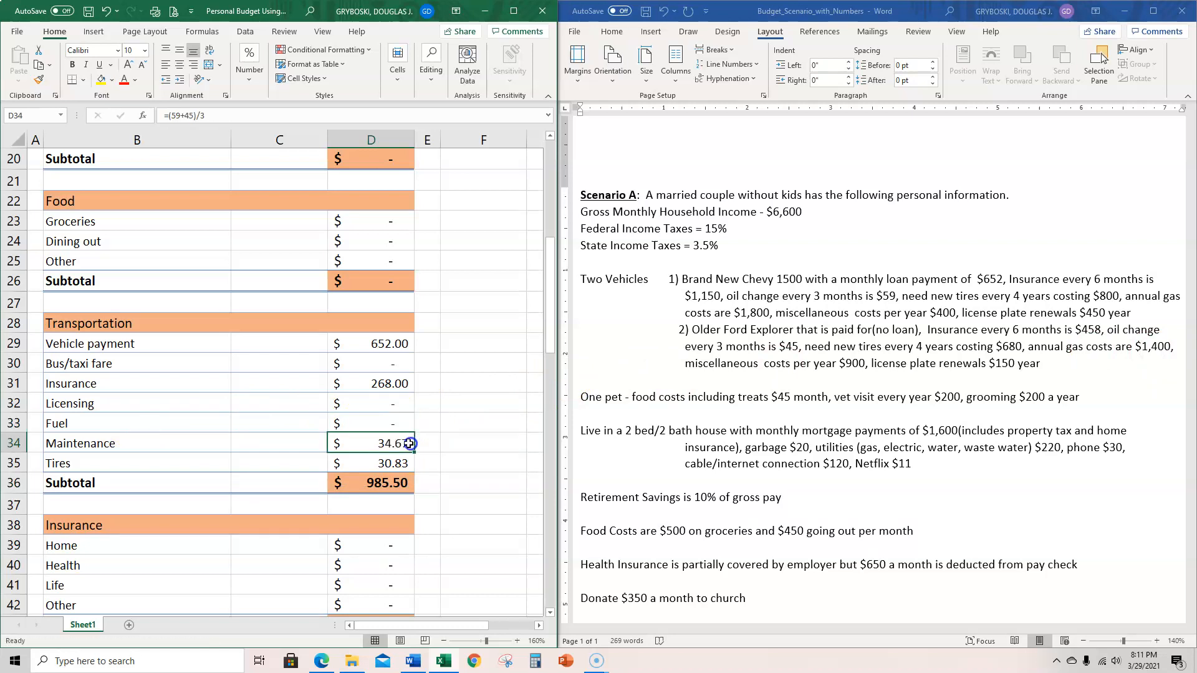
key(ctrl+c)
click(377, 423)
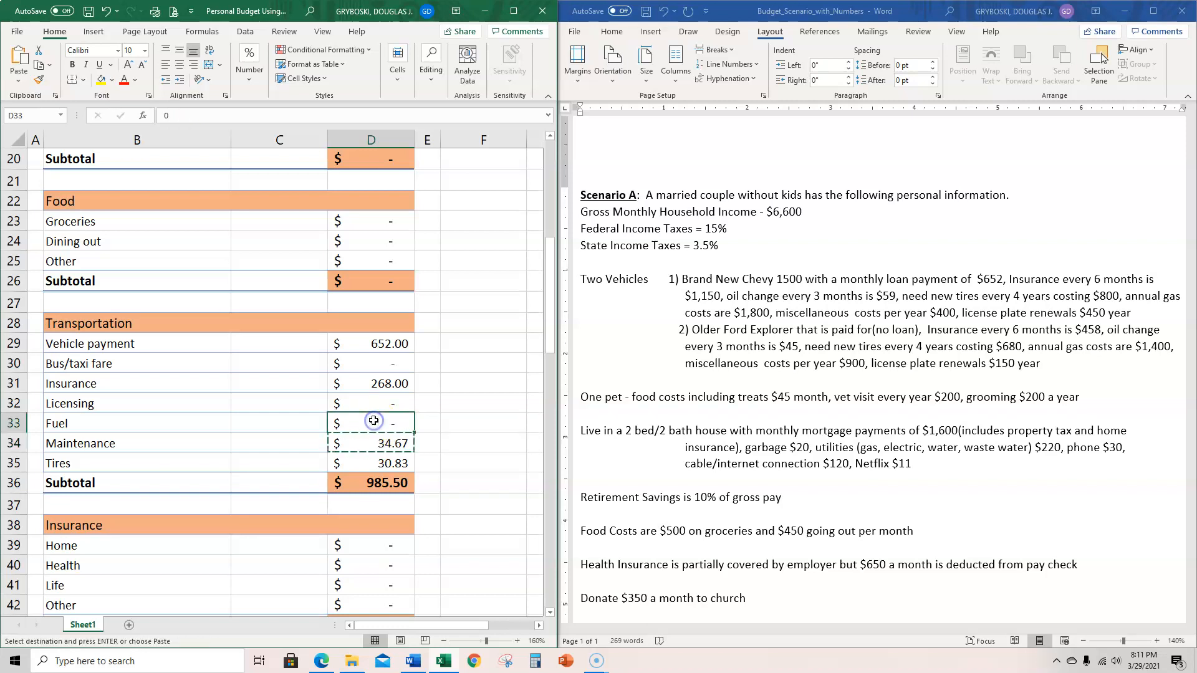
key(ctrl+v)
- Change the Fuel formula in D33 to =(1800+1400)/12 for both vehicles' monthly gas cost
double_click(384, 424)
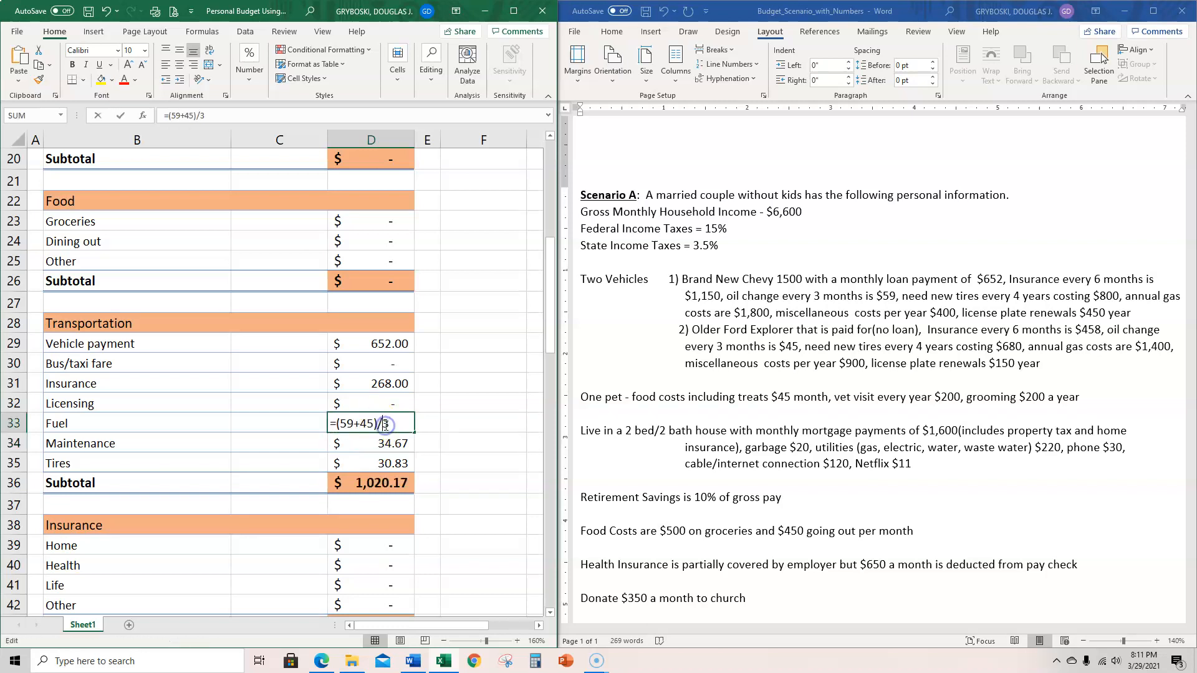
click(388, 422)
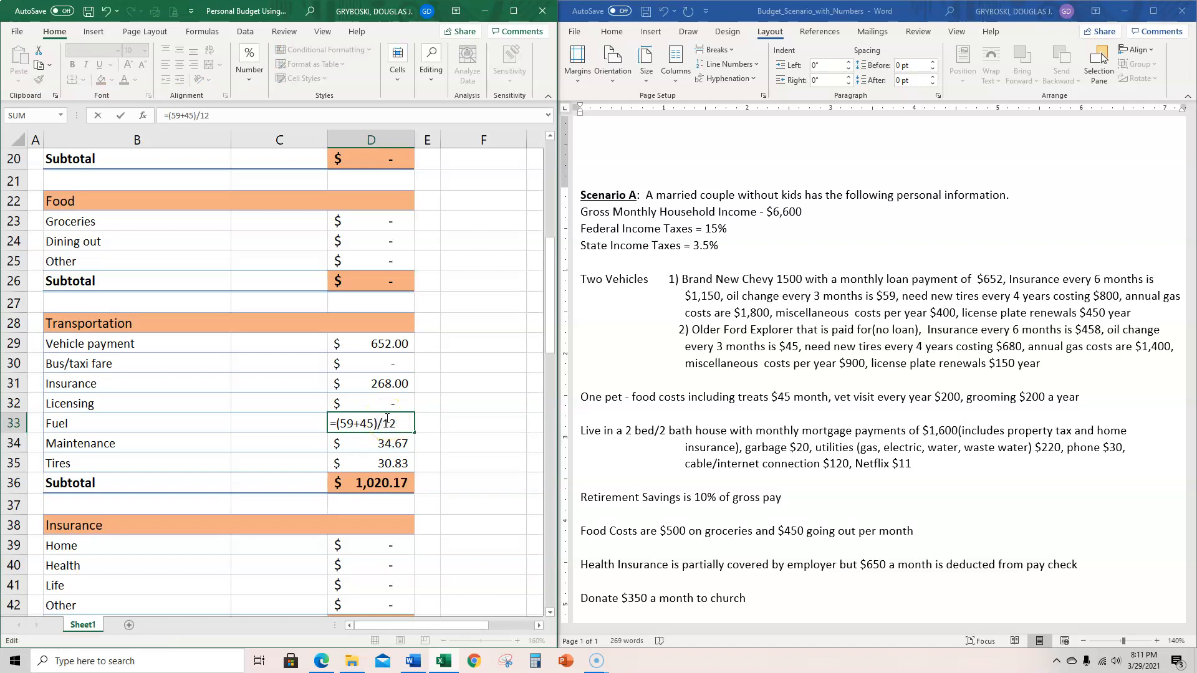
key(BackSpace)
key(BackSpace)
key(BackSpace)
key(BackSpace)
key(BackSpace)
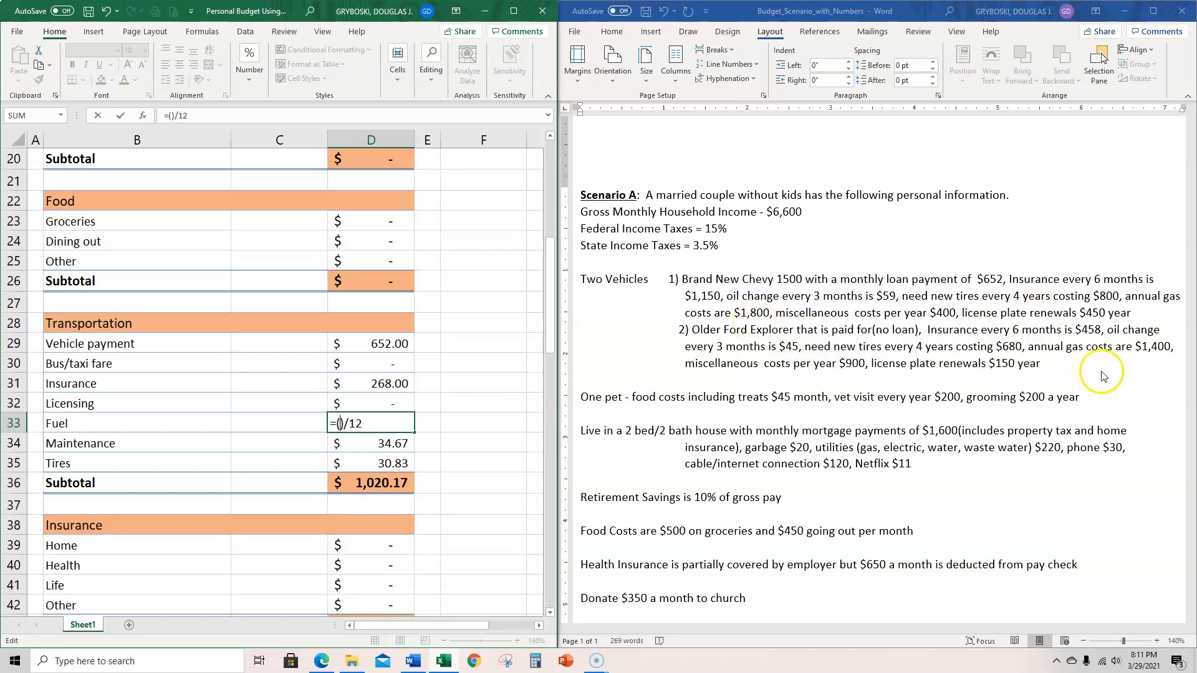
text(1800)
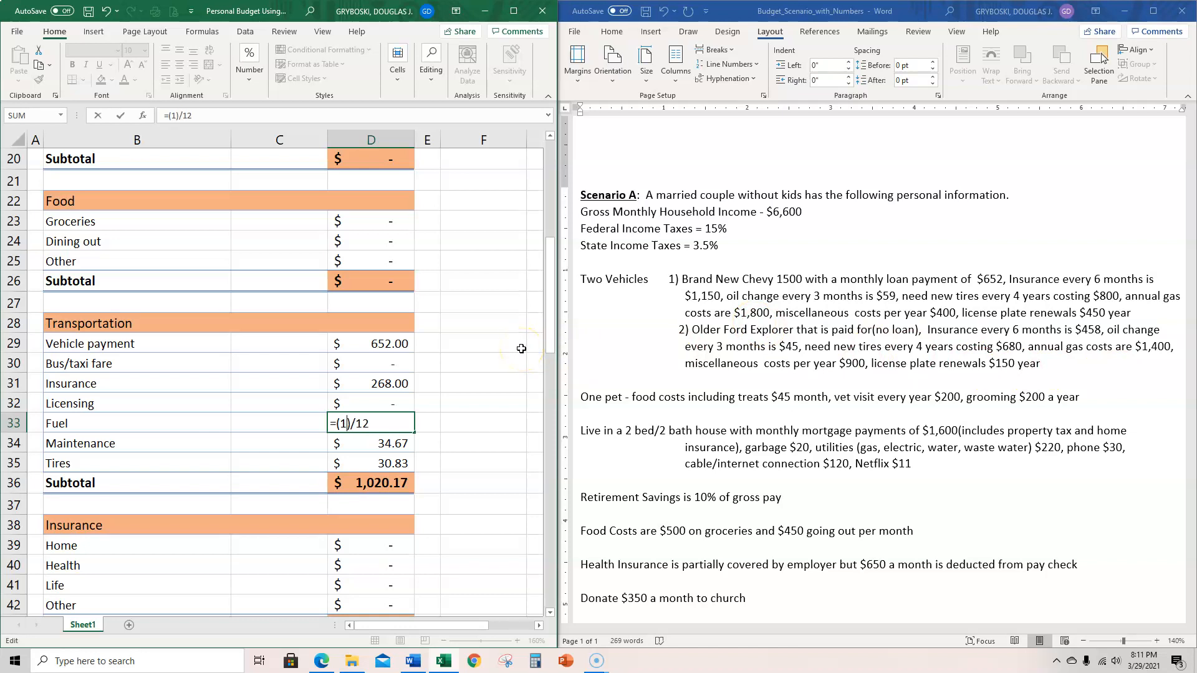
text(+1400)
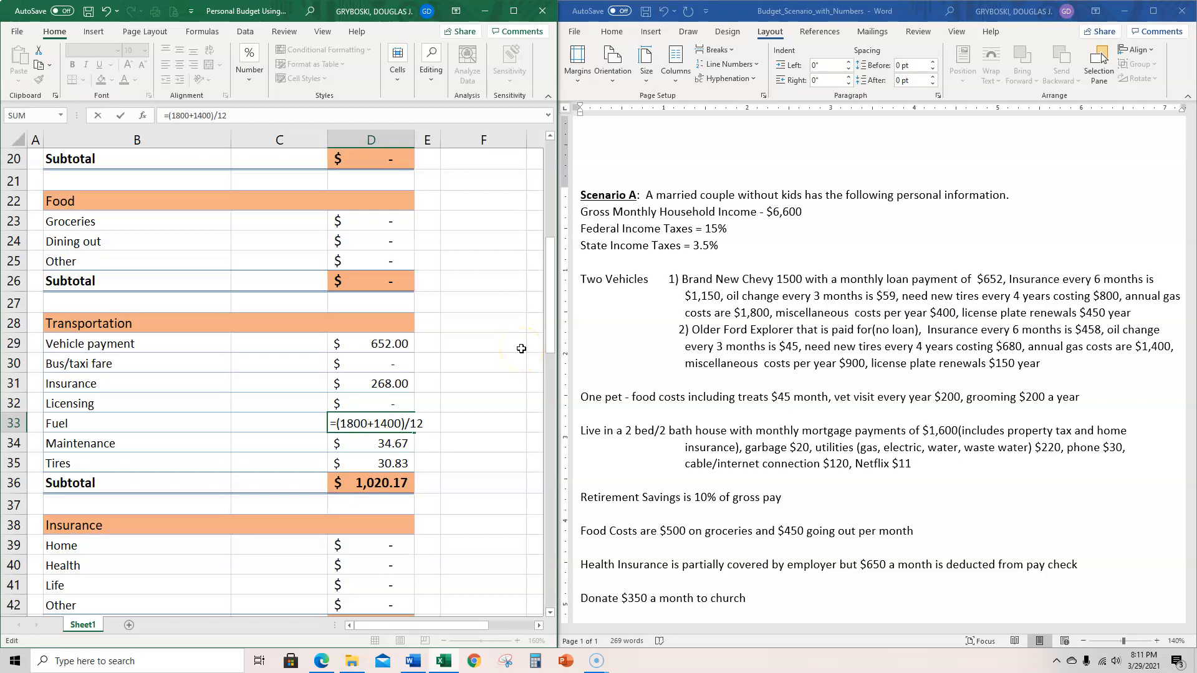
key(Return)
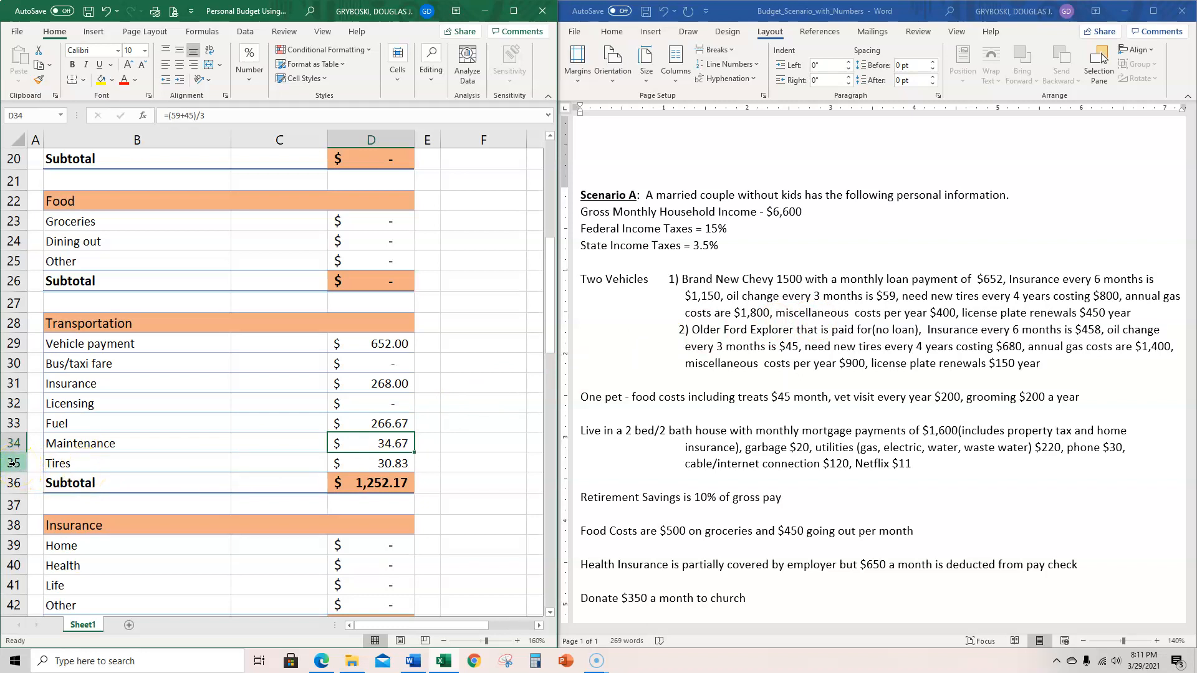
- Insert a new row above Tires in the Transportation section and label it Misc in cell B35
click(13, 462)
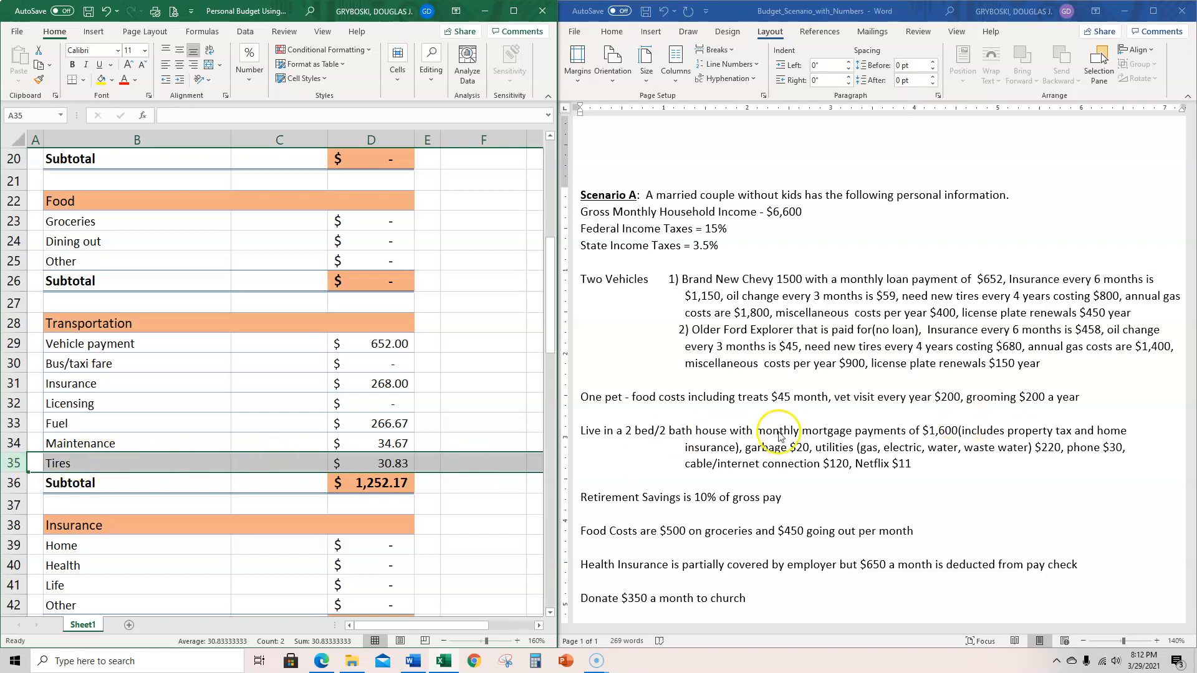
click(167, 465)
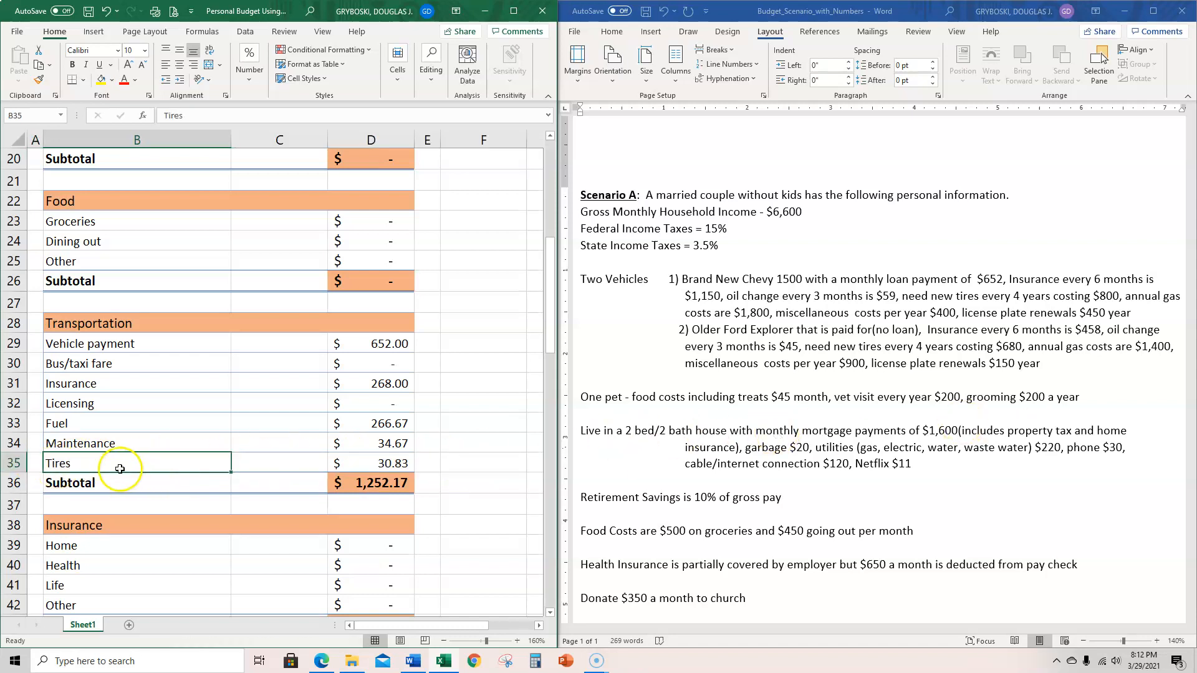
click(11, 462)
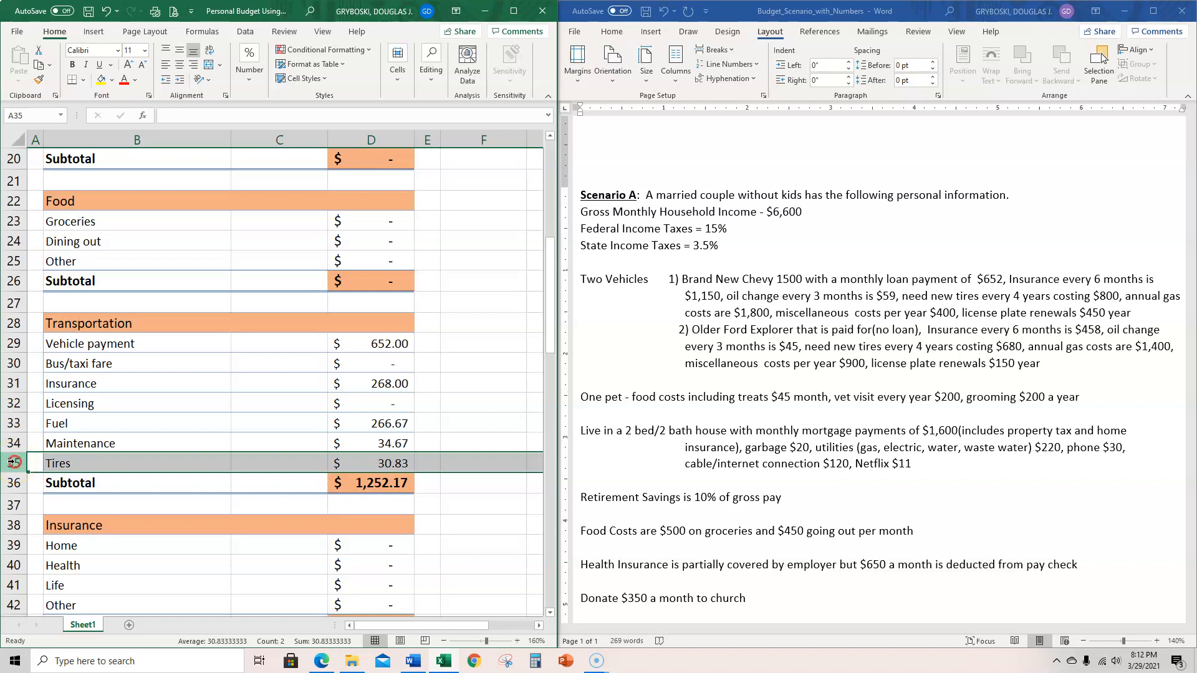
right_click(11, 462)
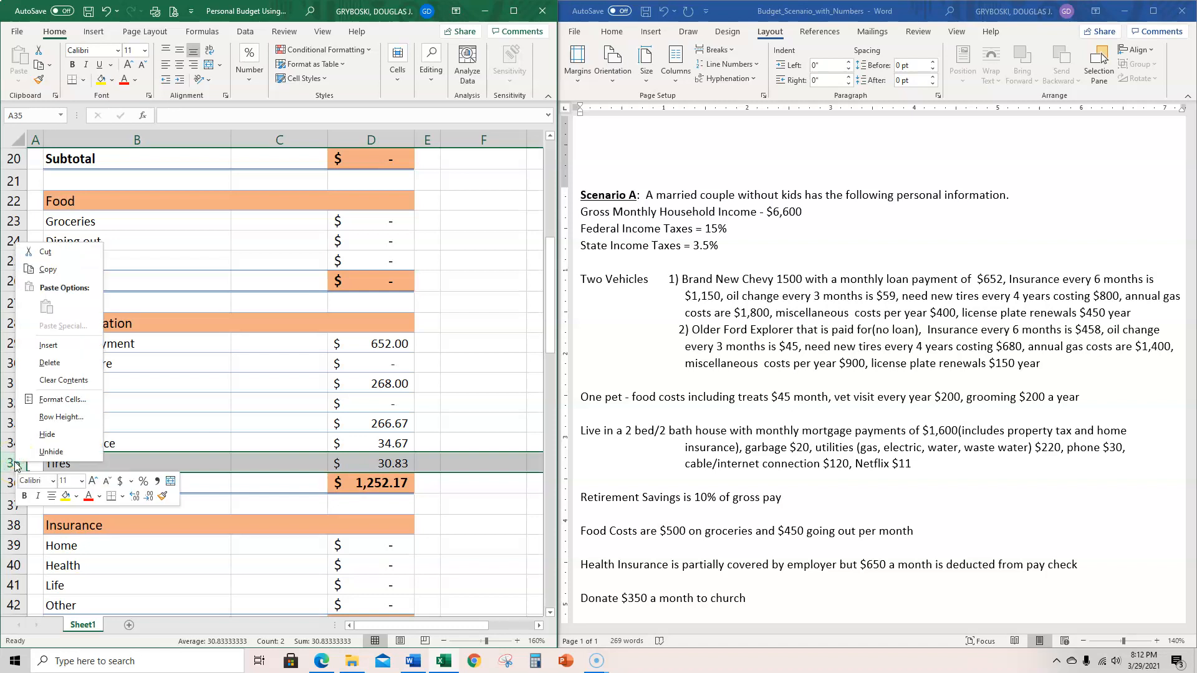
click(46, 346)
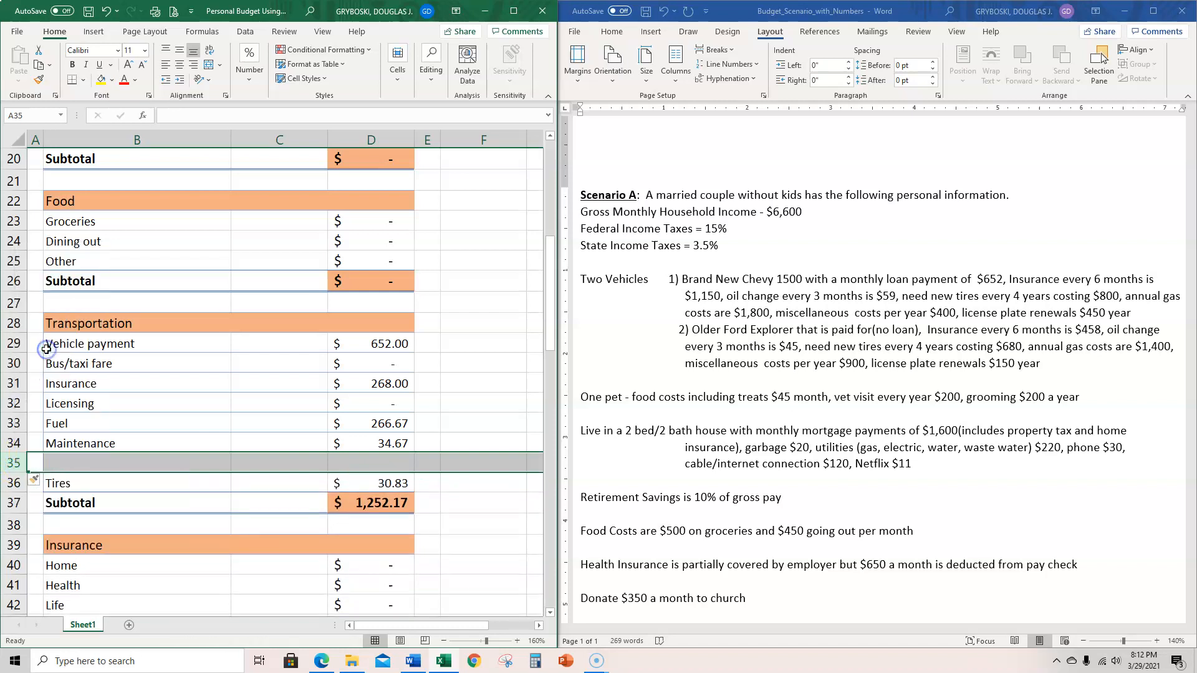
click(58, 461)
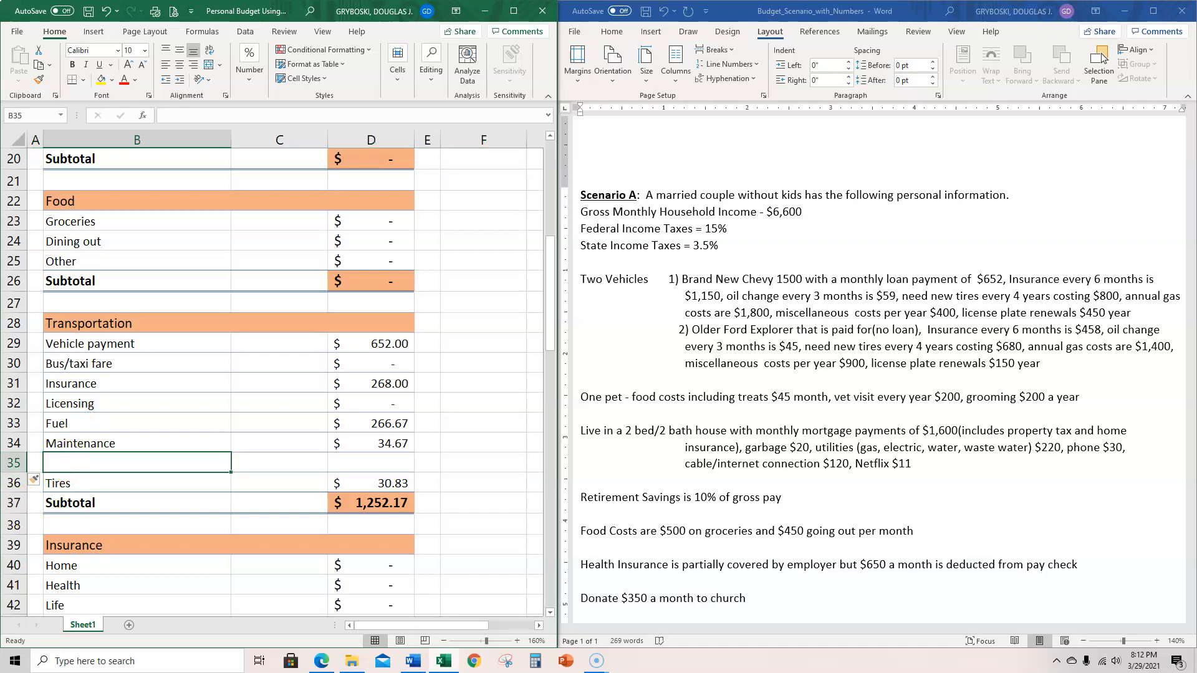
text(Misc)
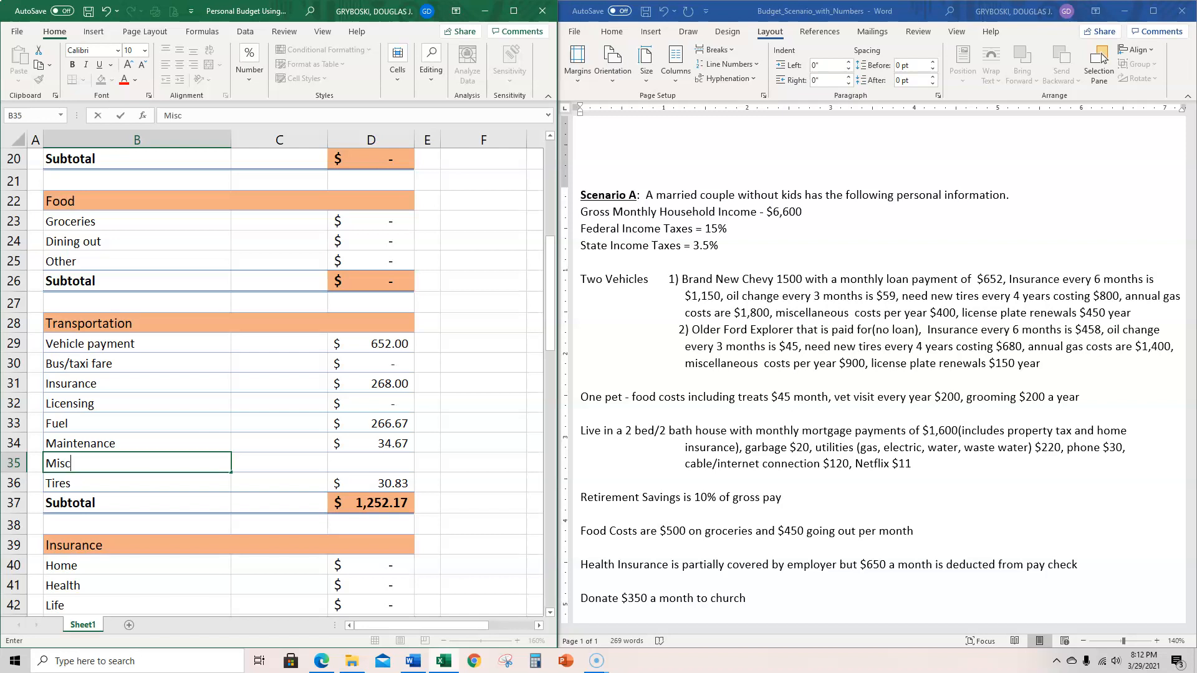
key(Return)
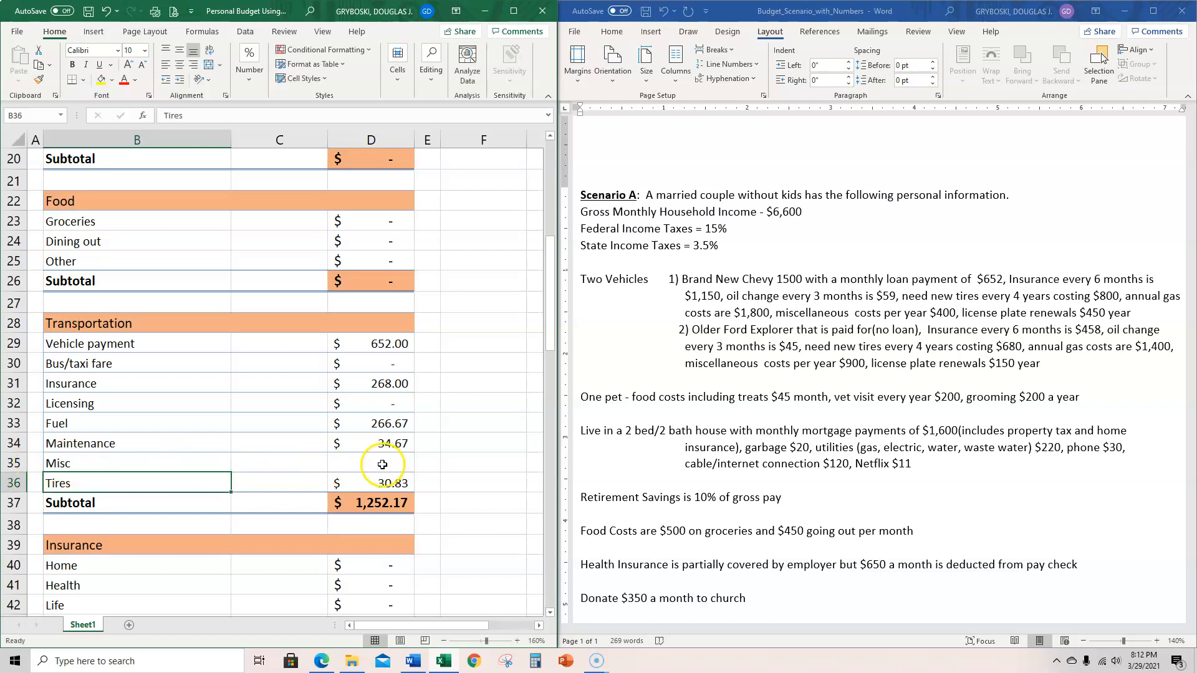
- Copy the Fuel formula into the Misc cell D35 and change it to =(400+900)/12 for the monthly miscellaneous vehicle cost
click(382, 445)
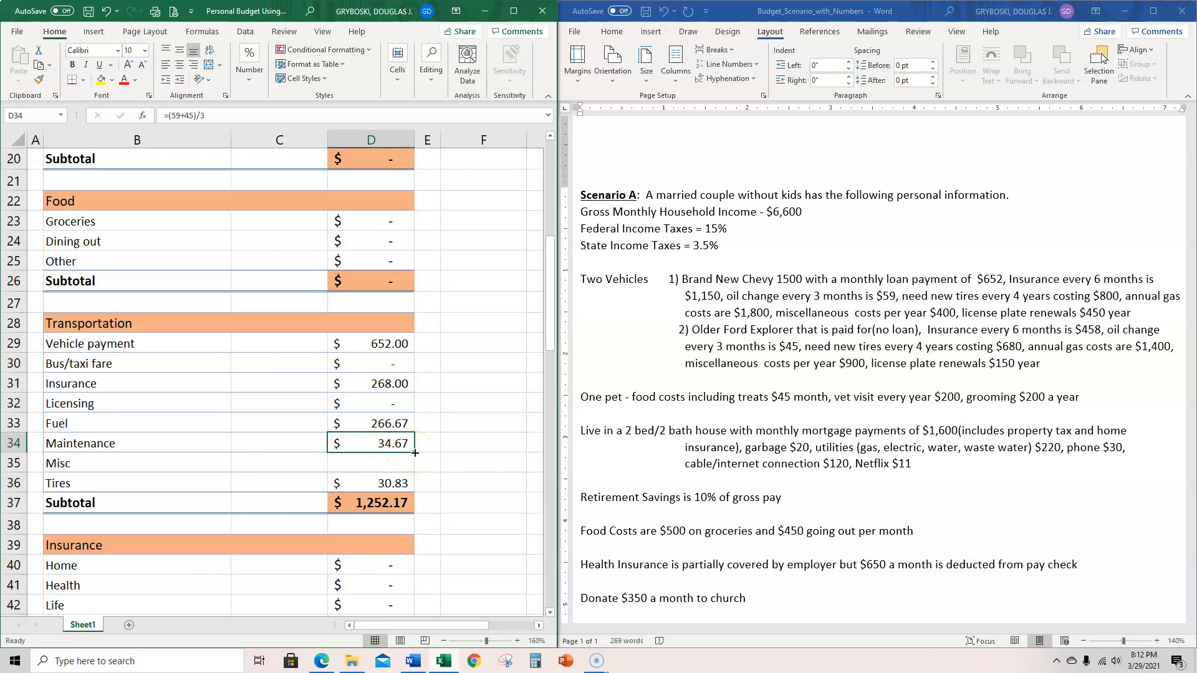
click(390, 423)
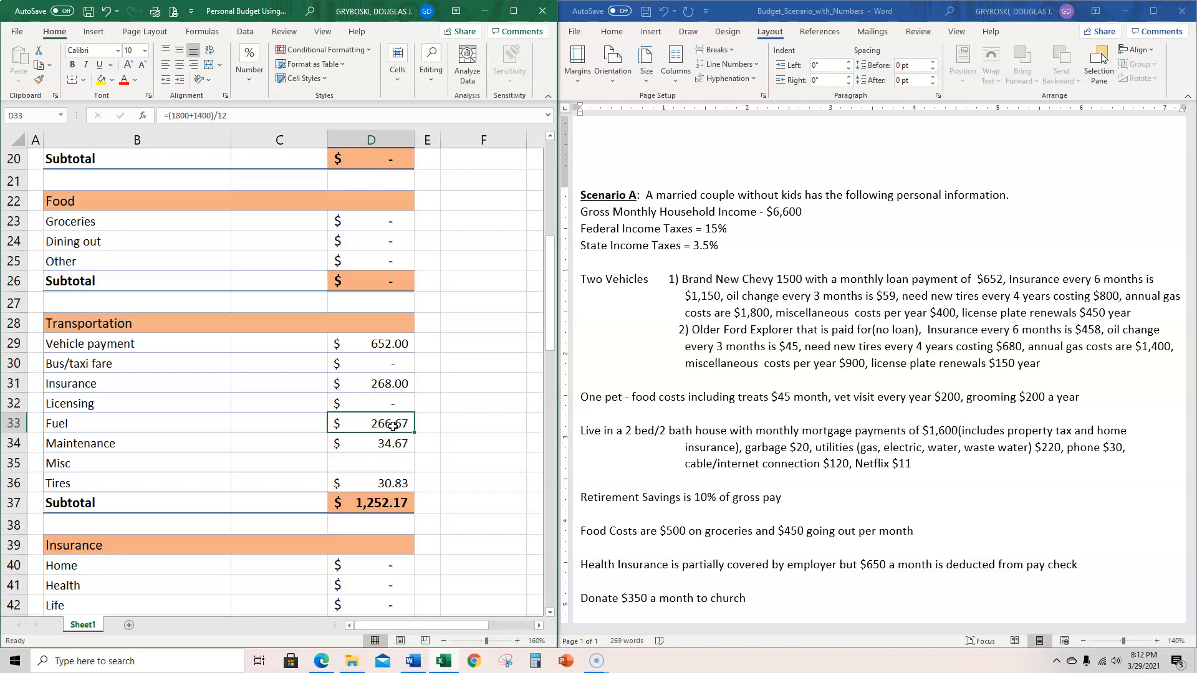
key(ctrl+c)
click(383, 461)
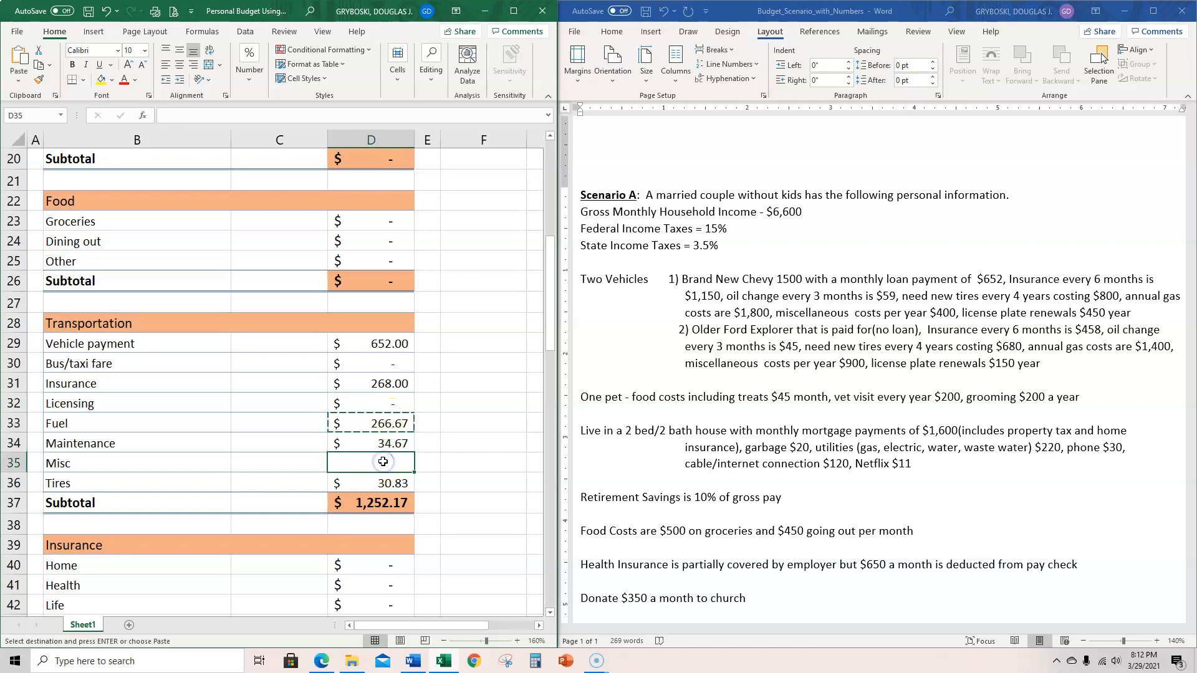
key(ctrl+v)
double_click(391, 461)
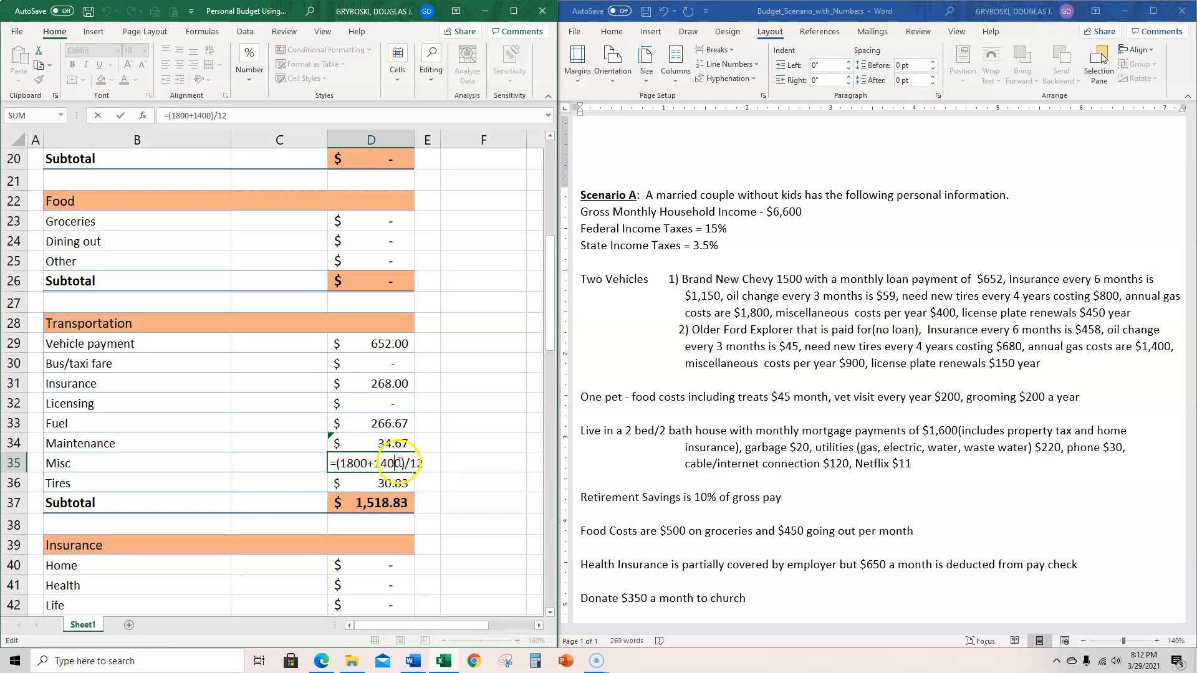
drag(402, 462, 343, 464)
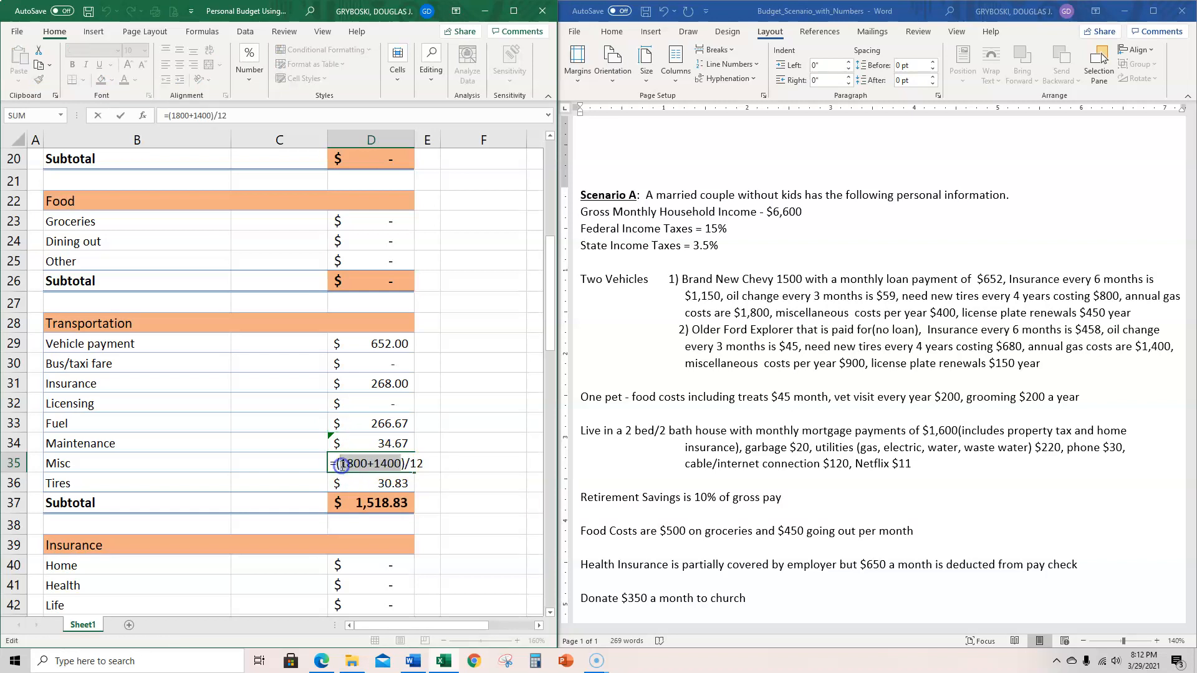
key(BackSpace)
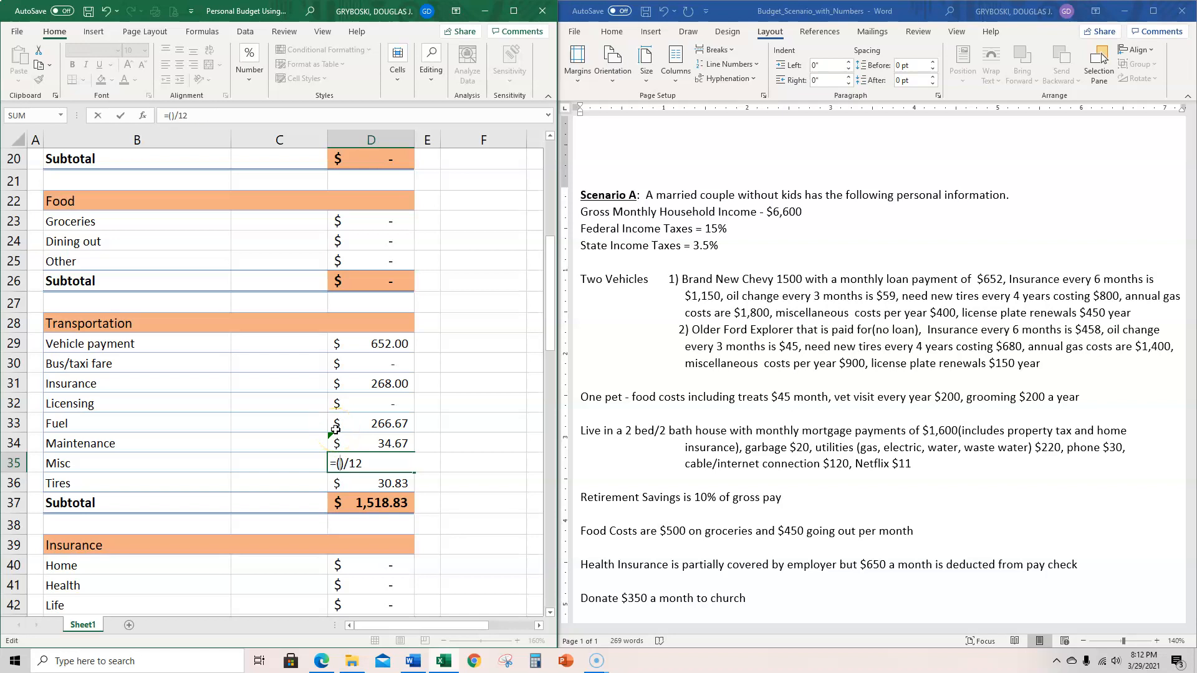
text(400+)
text(900)
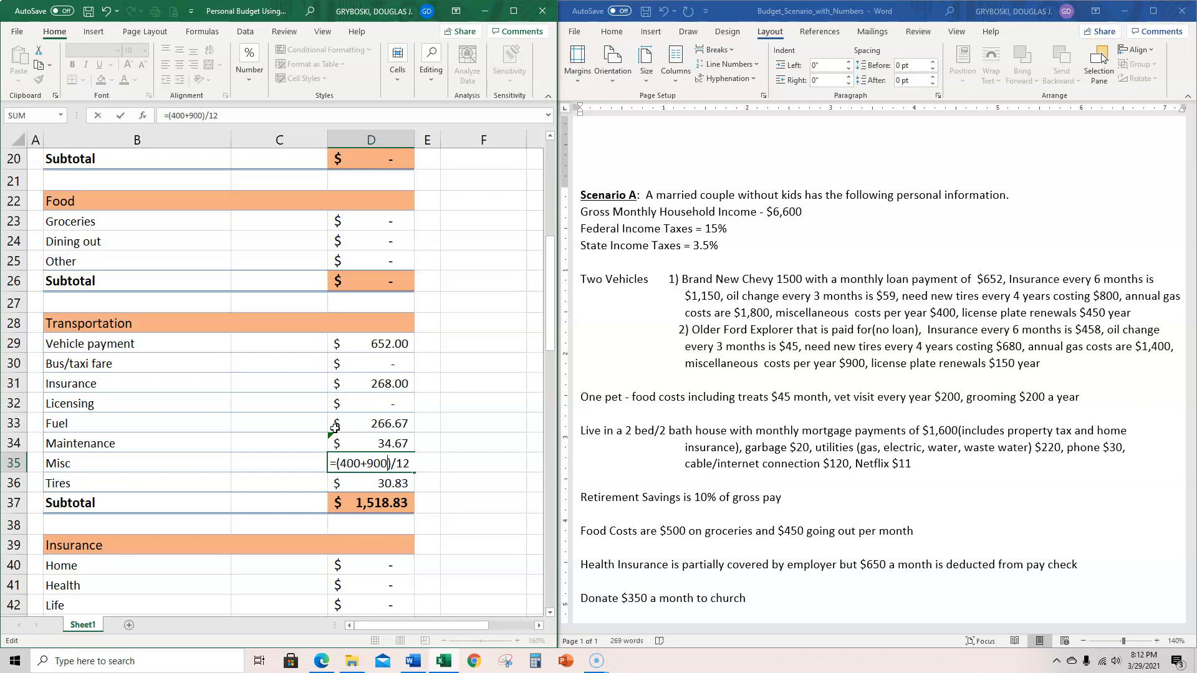
key(Return)
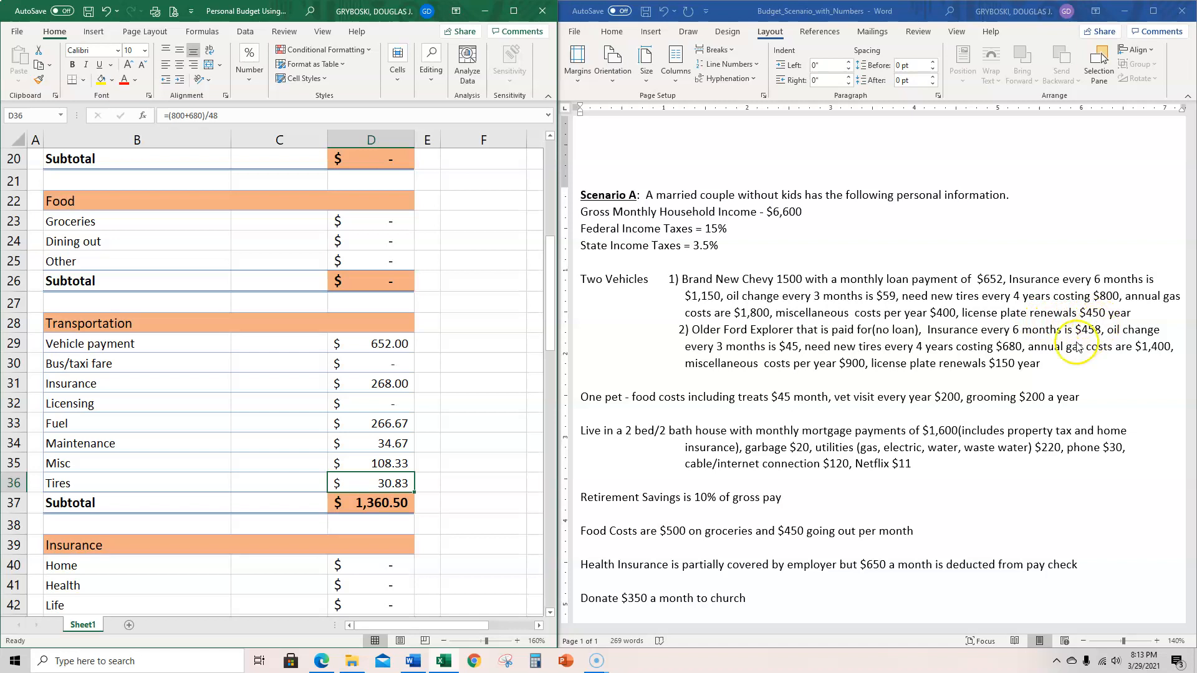
- Copy the Misc formula from D35 into the Licensing cell D32 of the Transportation section
click(389, 464)
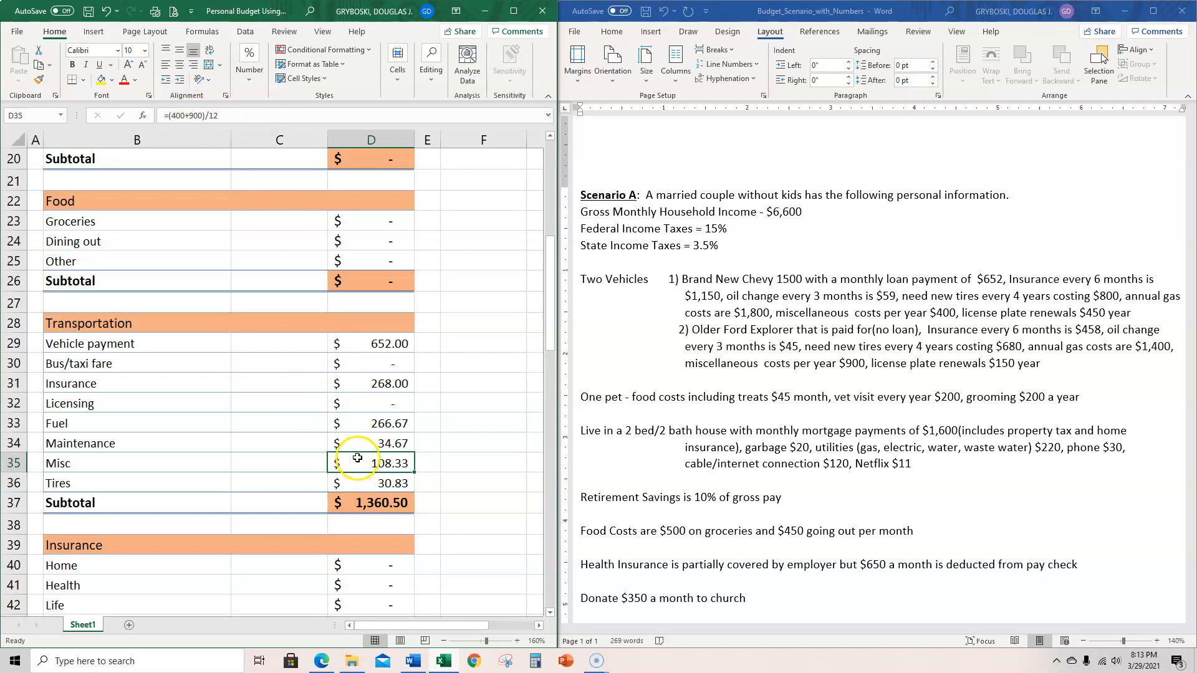
key(ctrl+c)
click(370, 403)
key(ctrl+v)
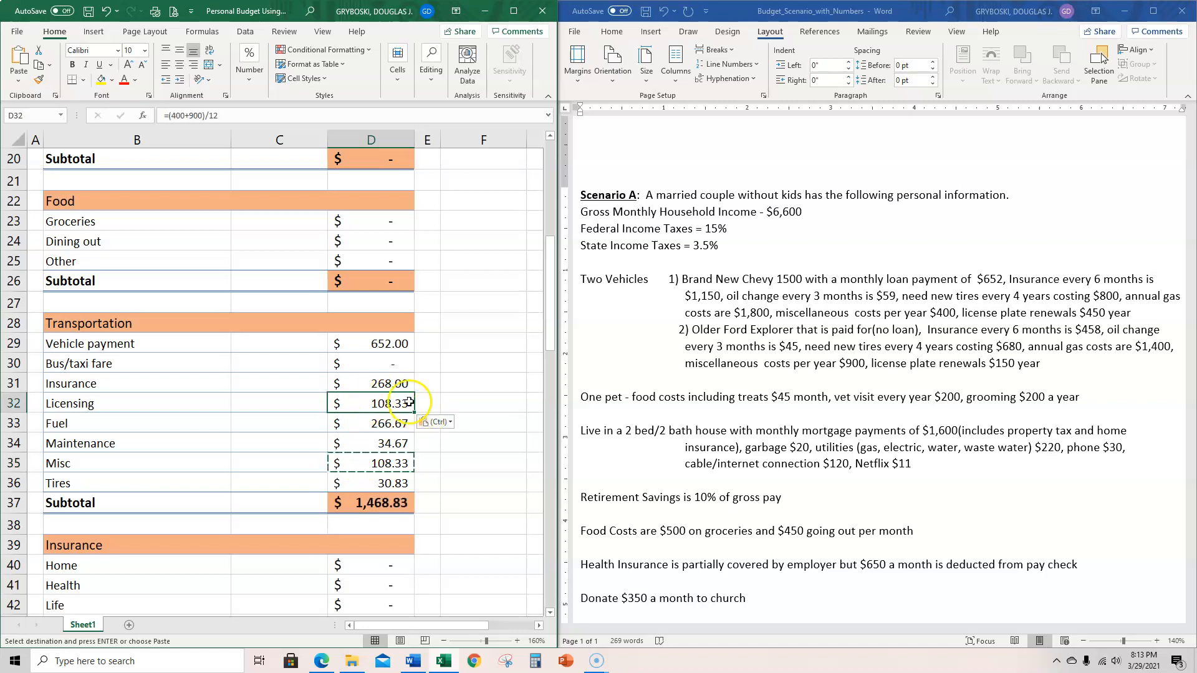
- Change the Licensing formula in D32 to =(450+150)/12 for both vehicles' monthly license plate renewals
double_click(391, 405)
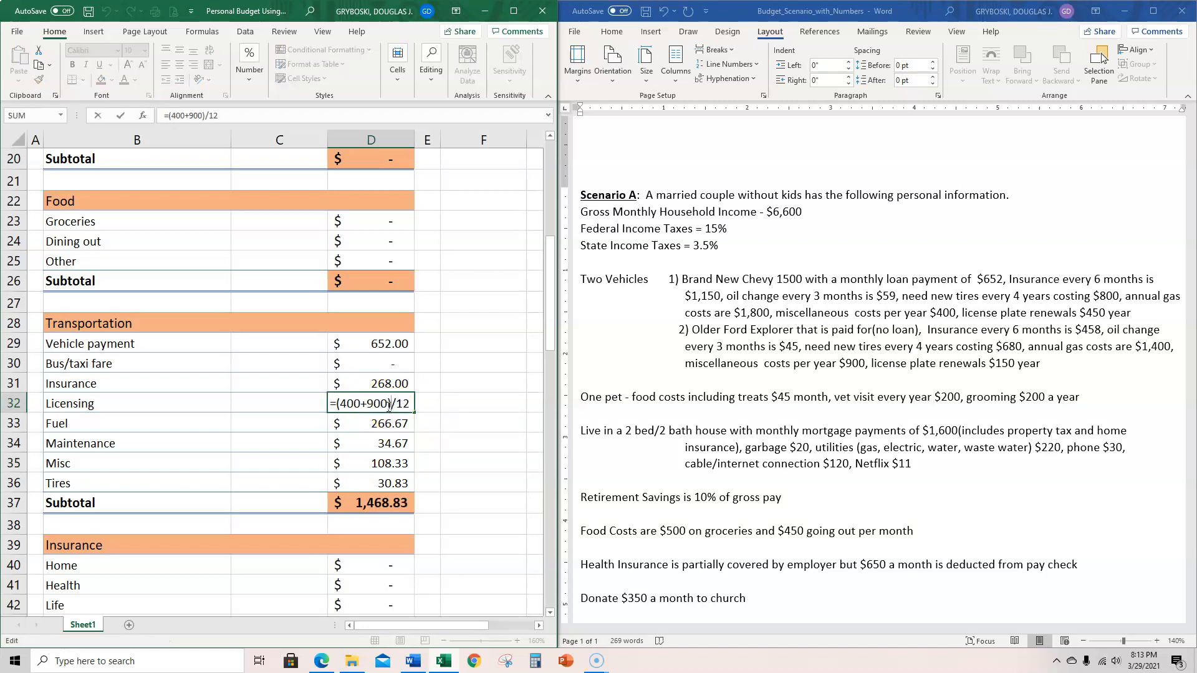
drag(387, 405, 343, 405)
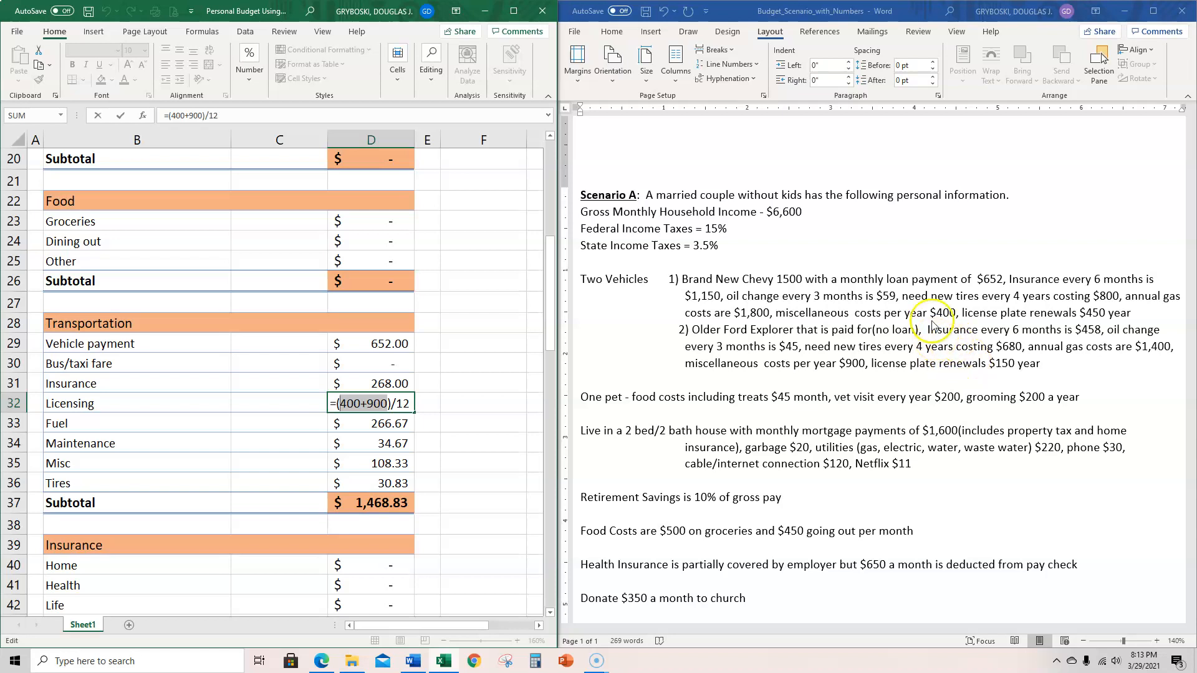
text(450+150)
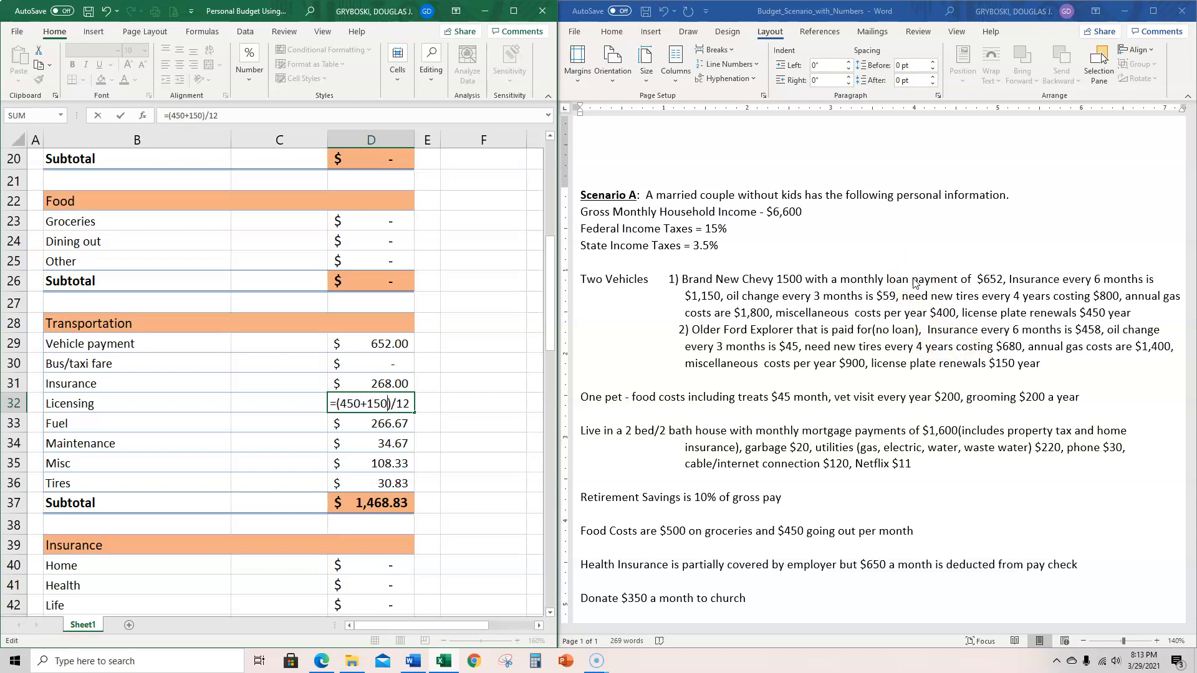
key(Return)
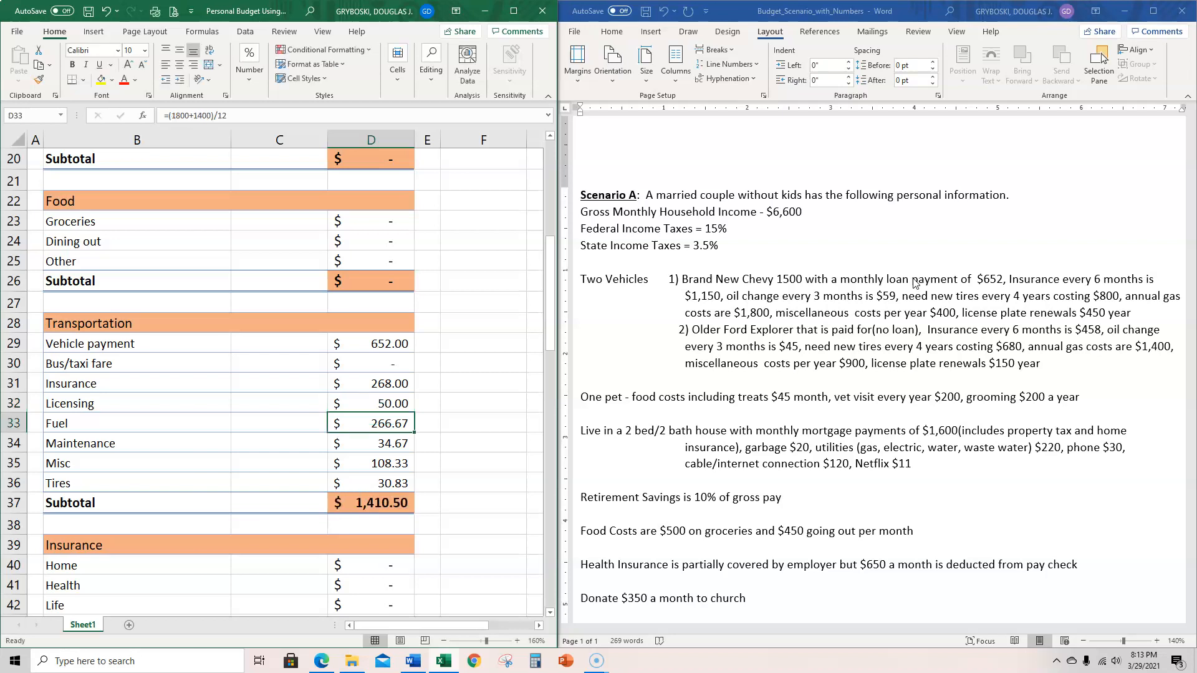
- Enter 45 as the monthly pet food cost in cell D59 of the Pets section
click(384, 504)
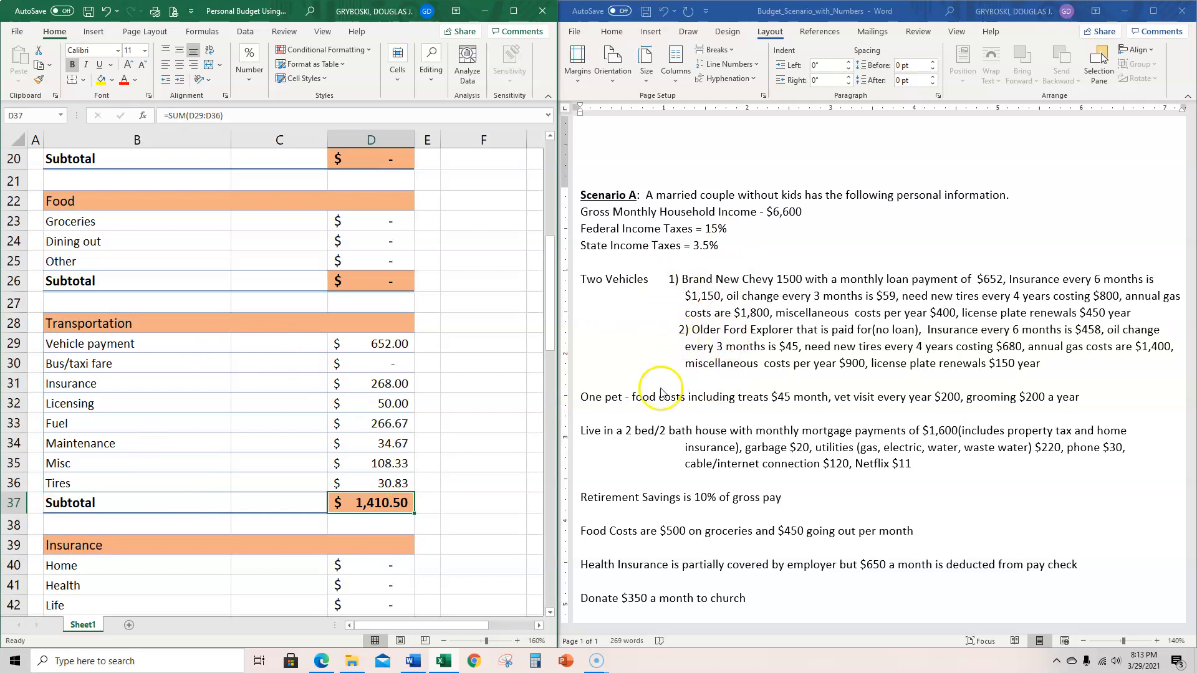
scroll(427, 390, down, 1)
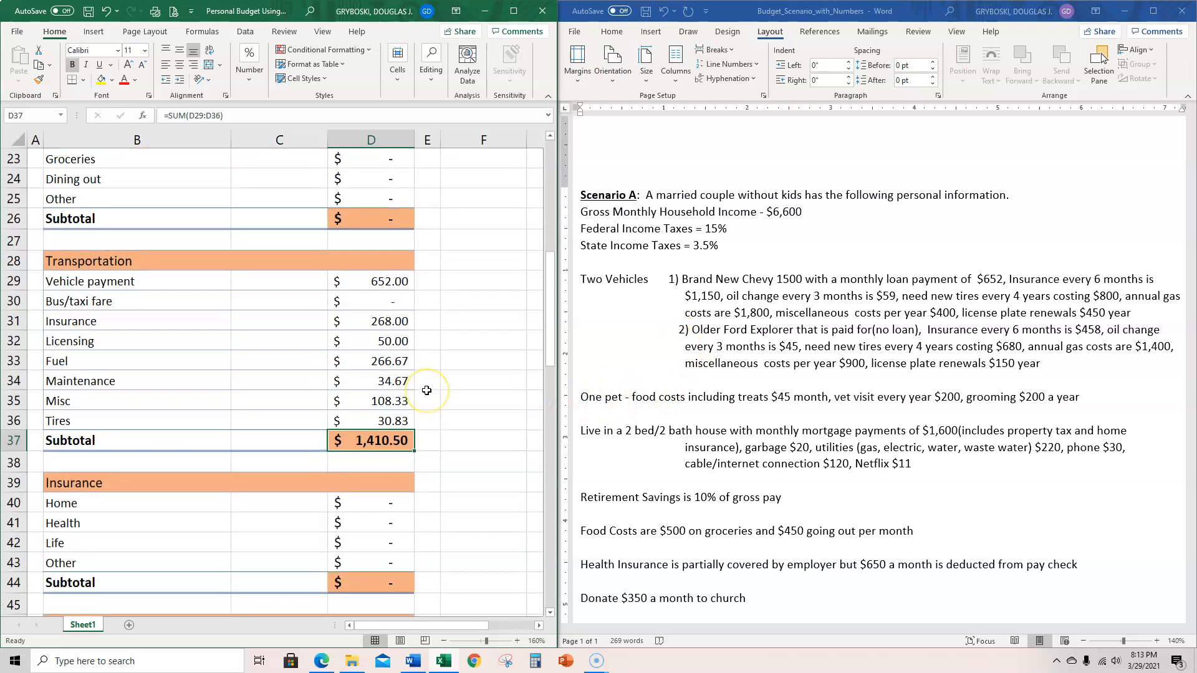
scroll(427, 390, down, 1)
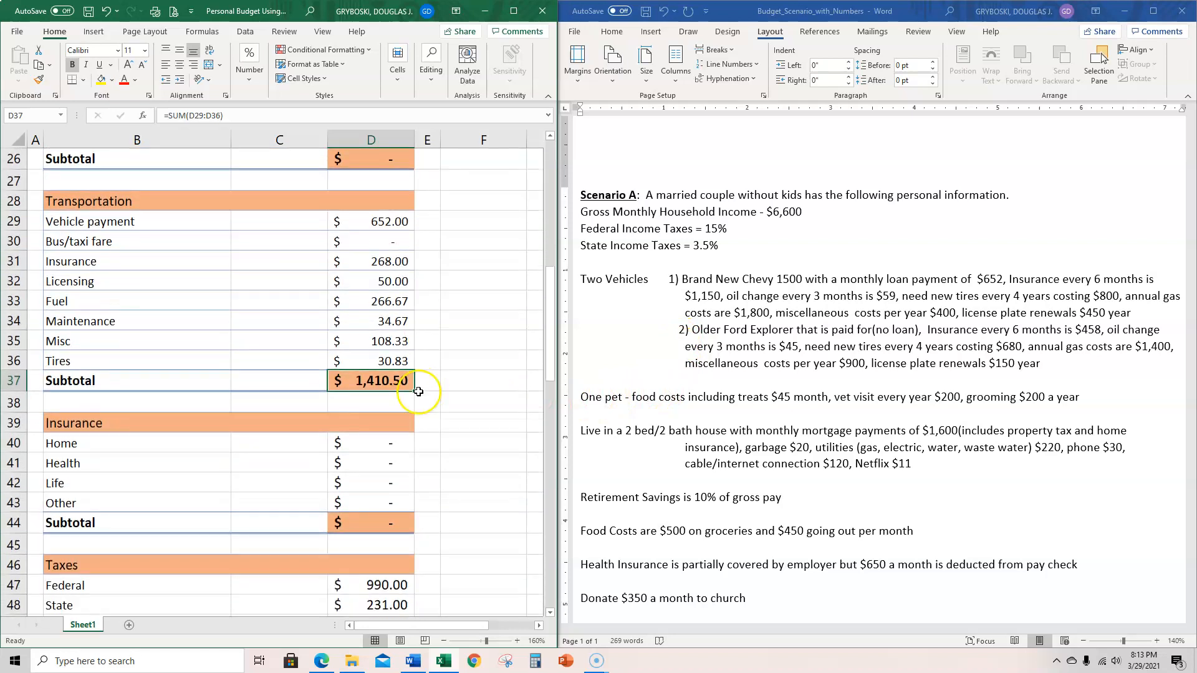
scroll(418, 388, down, 1)
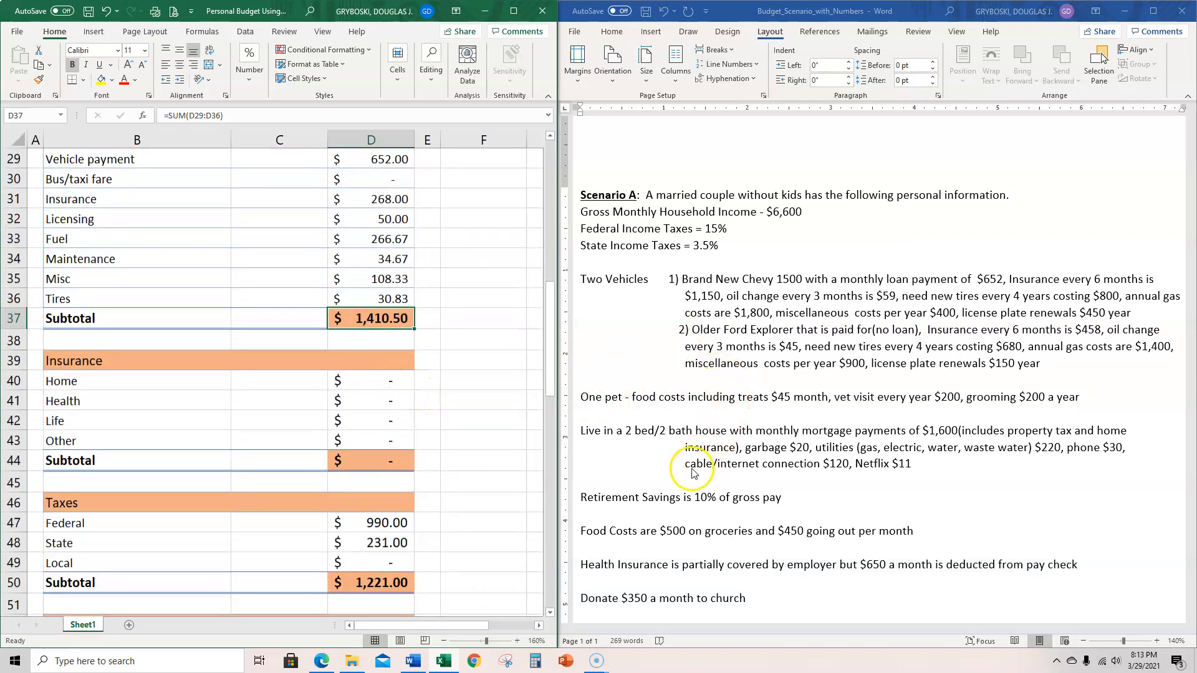
scroll(642, 450, down, 1)
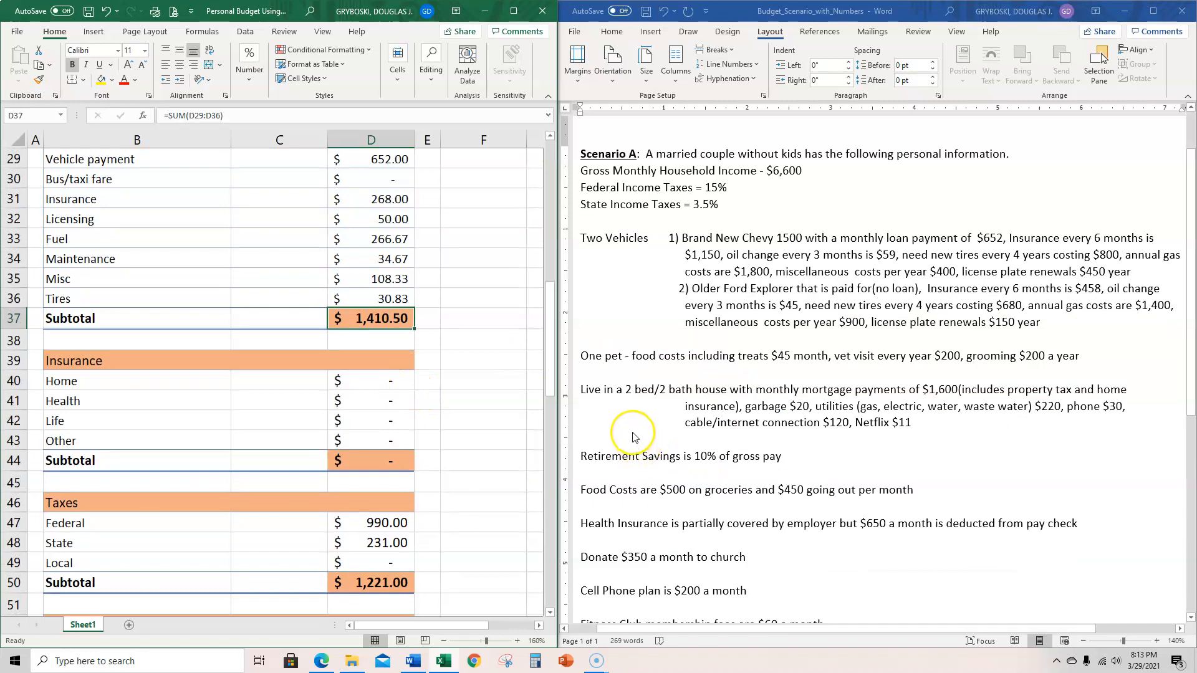
scroll(628, 438, up, 1)
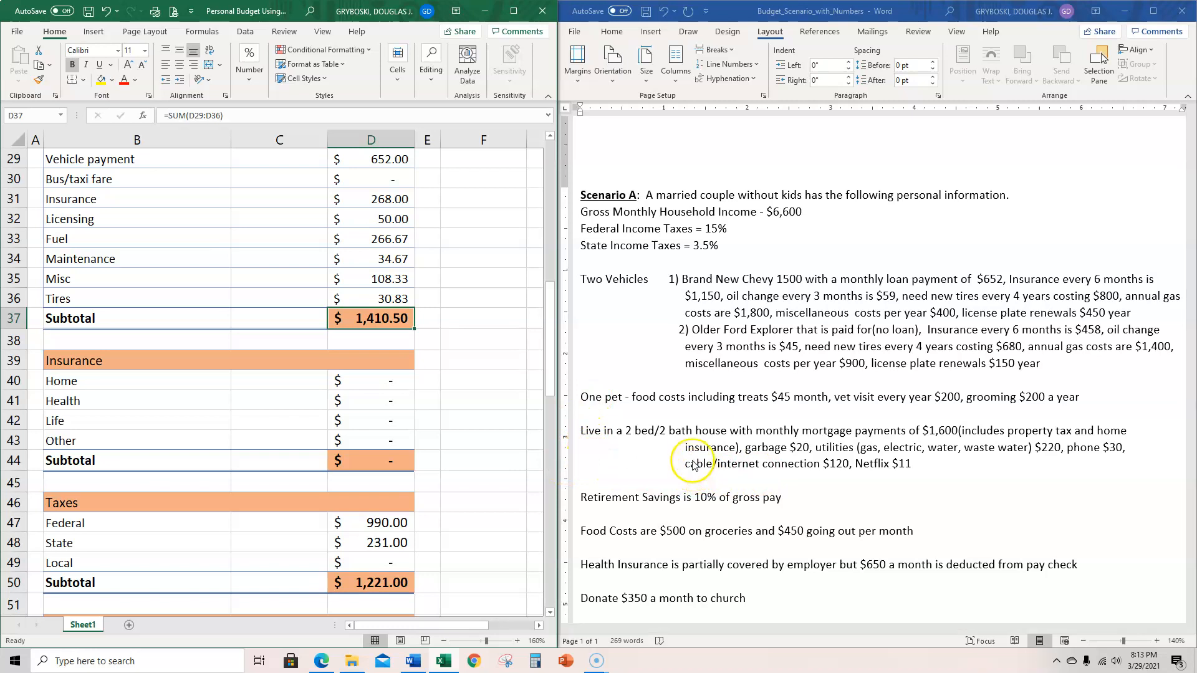
scroll(676, 462, down, 1)
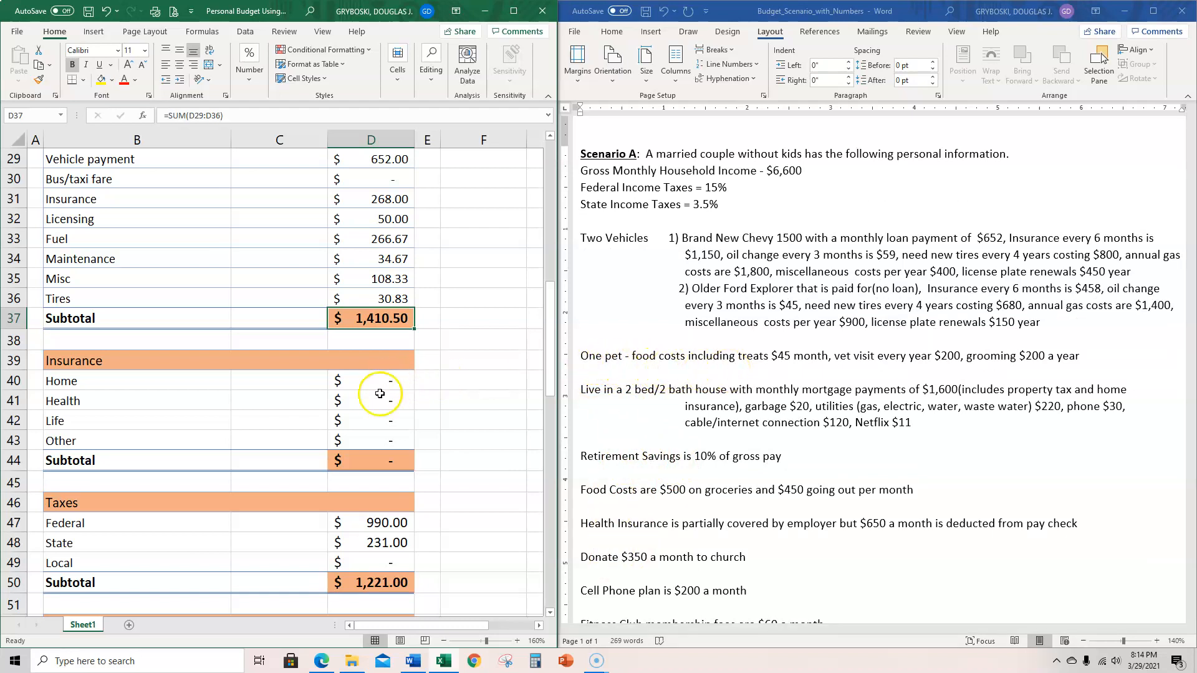
scroll(379, 398, down, 1)
scroll(379, 399, down, 6)
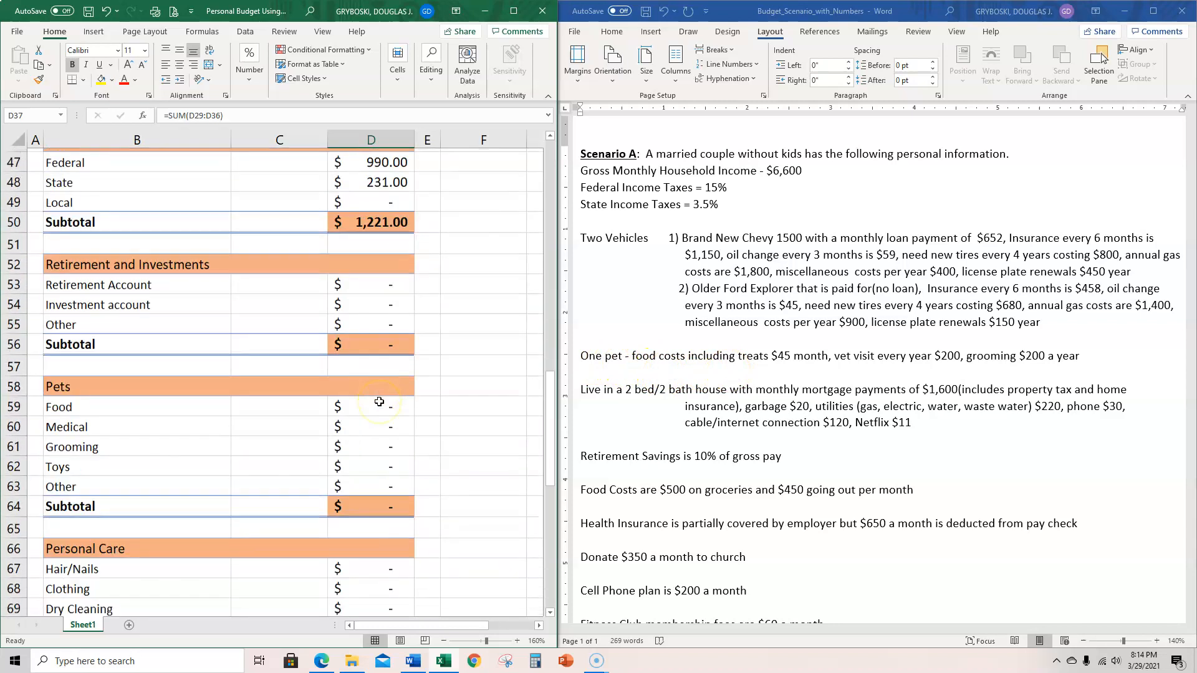
click(379, 344)
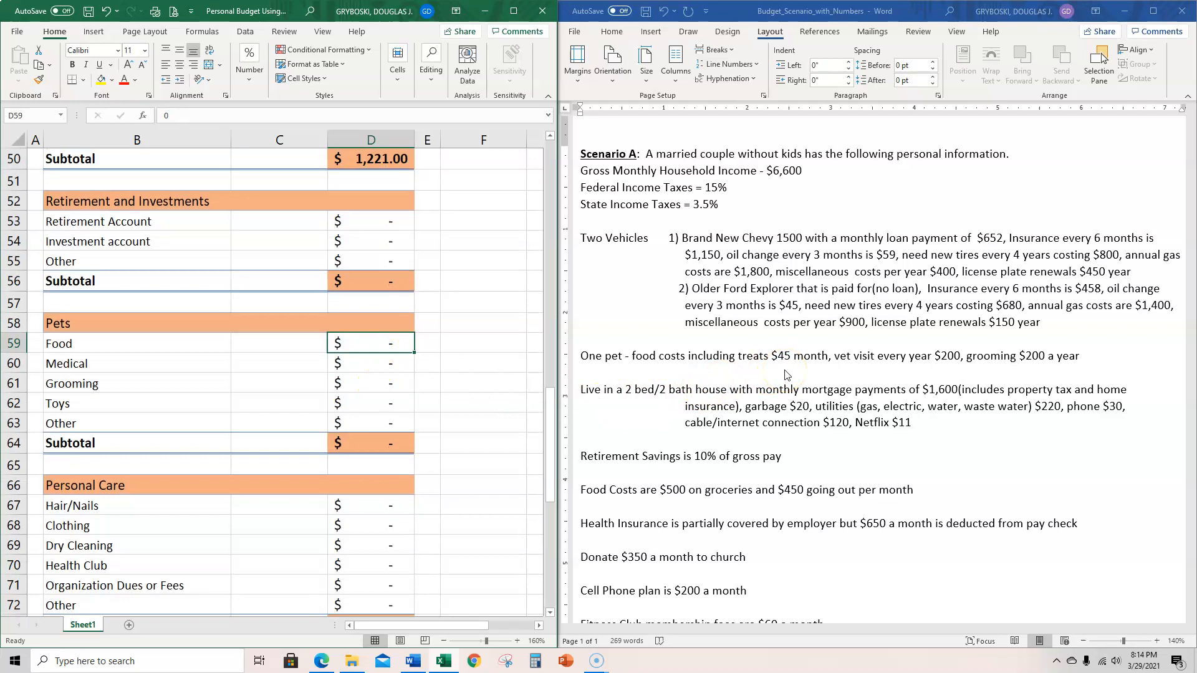
text(45)
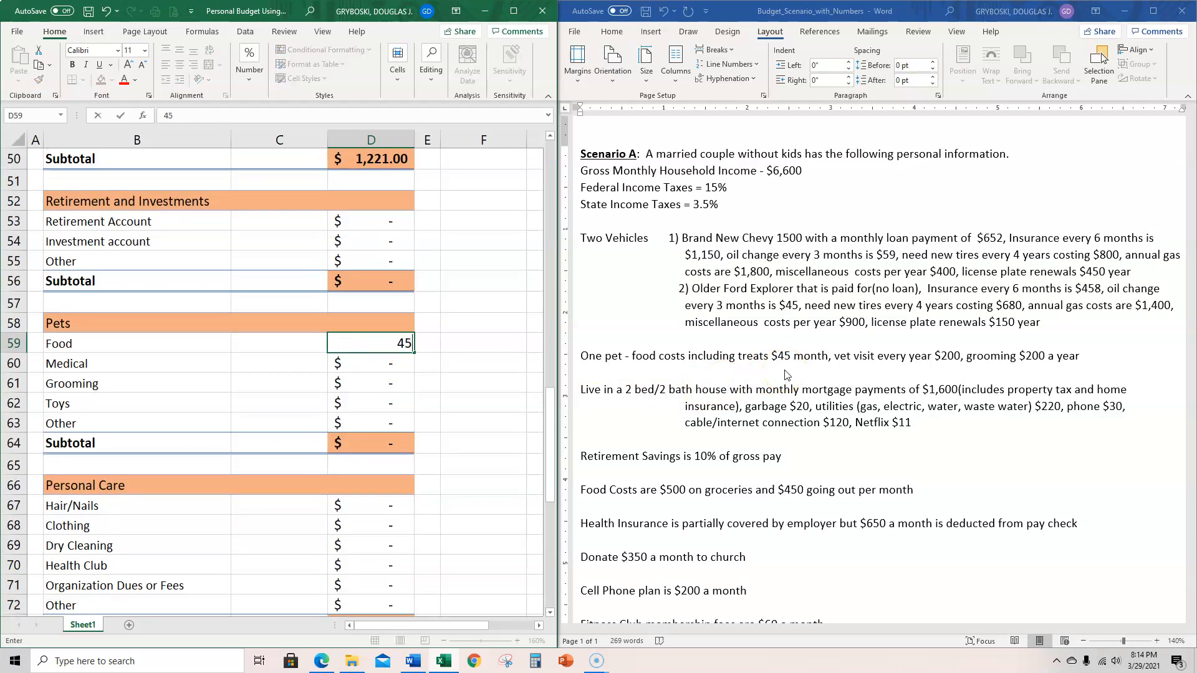
key(Return)
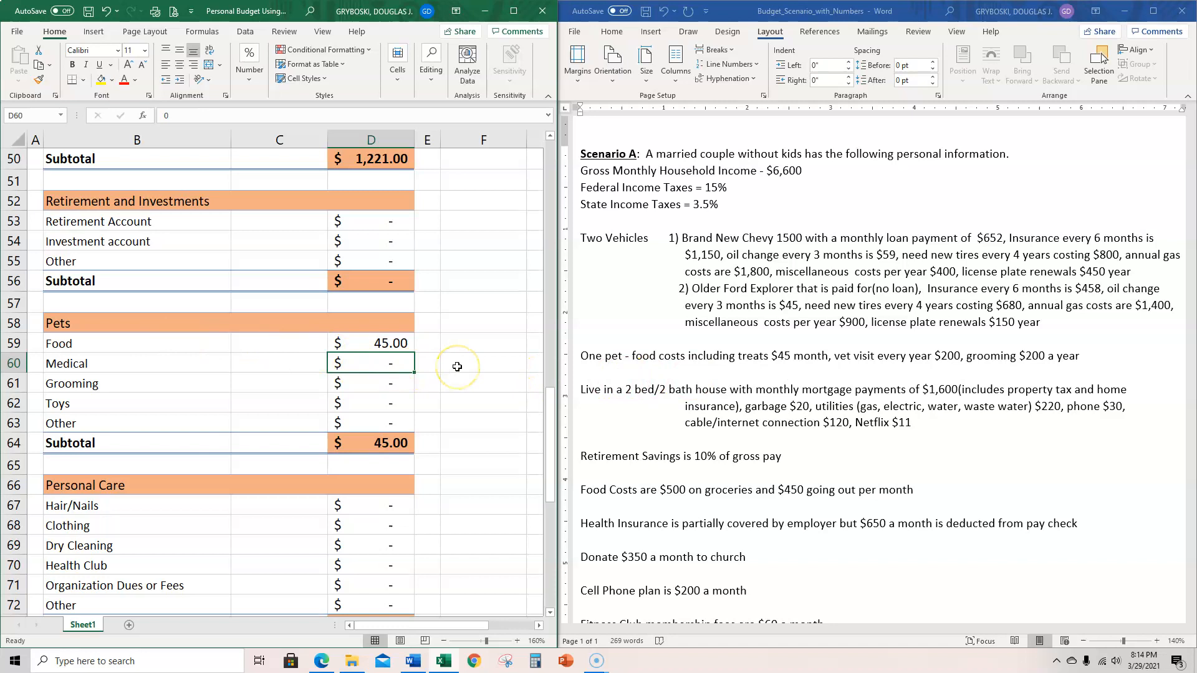
- Enter the formula =200/12 in the pets' Medical cell D60 for the monthly share of the yearly vet visit
text(=)
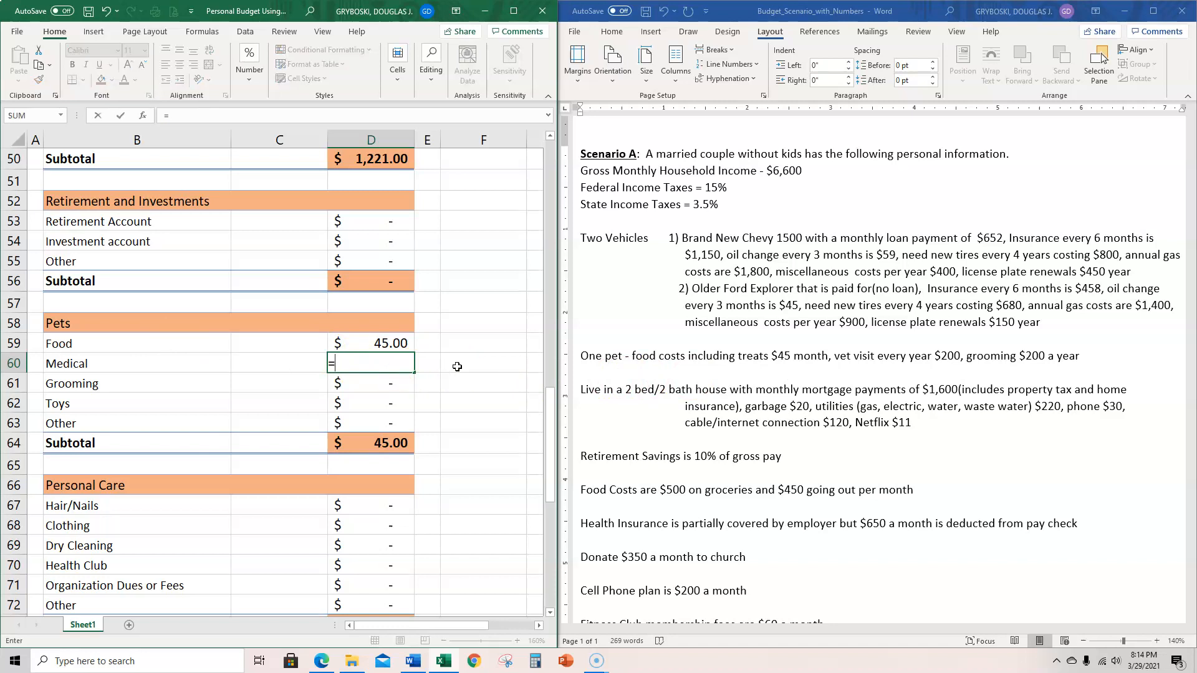
text(200/12)
key(Return)
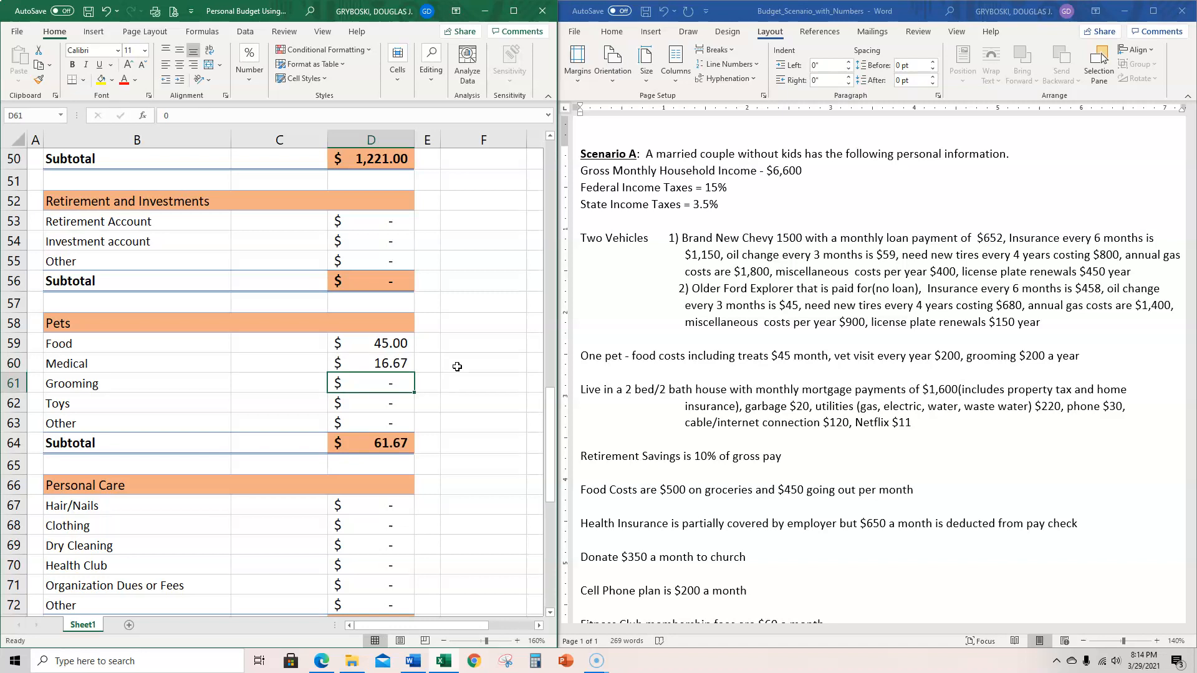
- Copy the Medical formula from D60 into the Grooming cell D61 of the Pets section
click(389, 362)
key(ctrl+c)
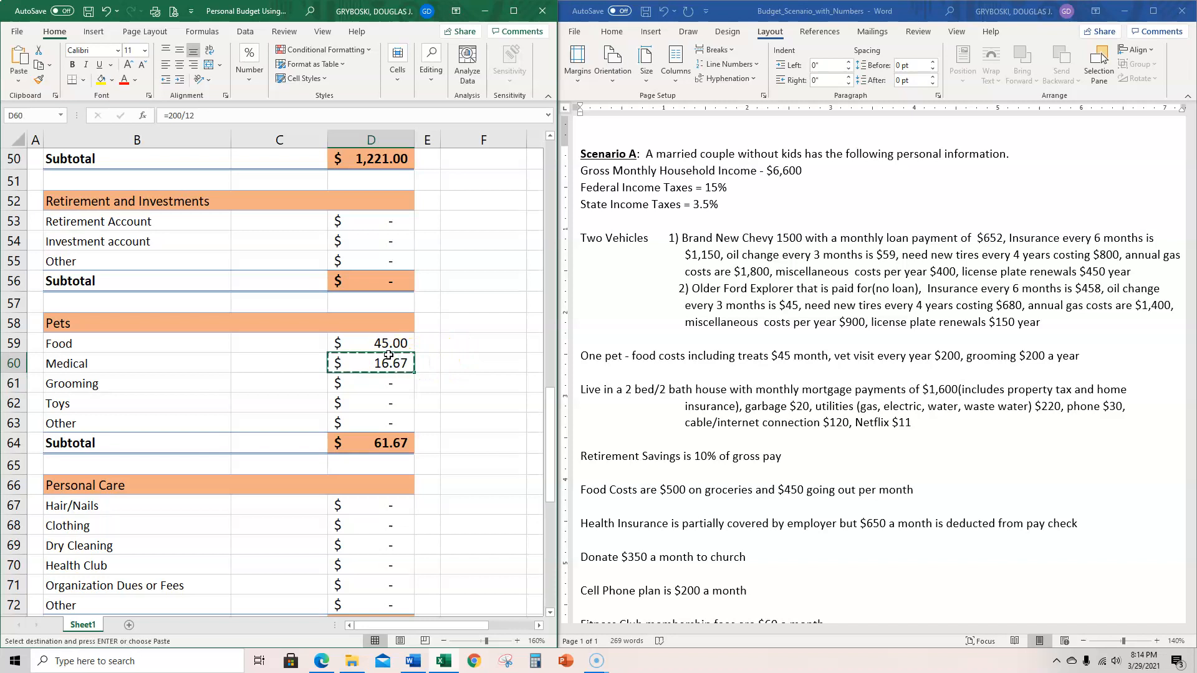
click(371, 380)
key(ctrl+v)
click(403, 403)
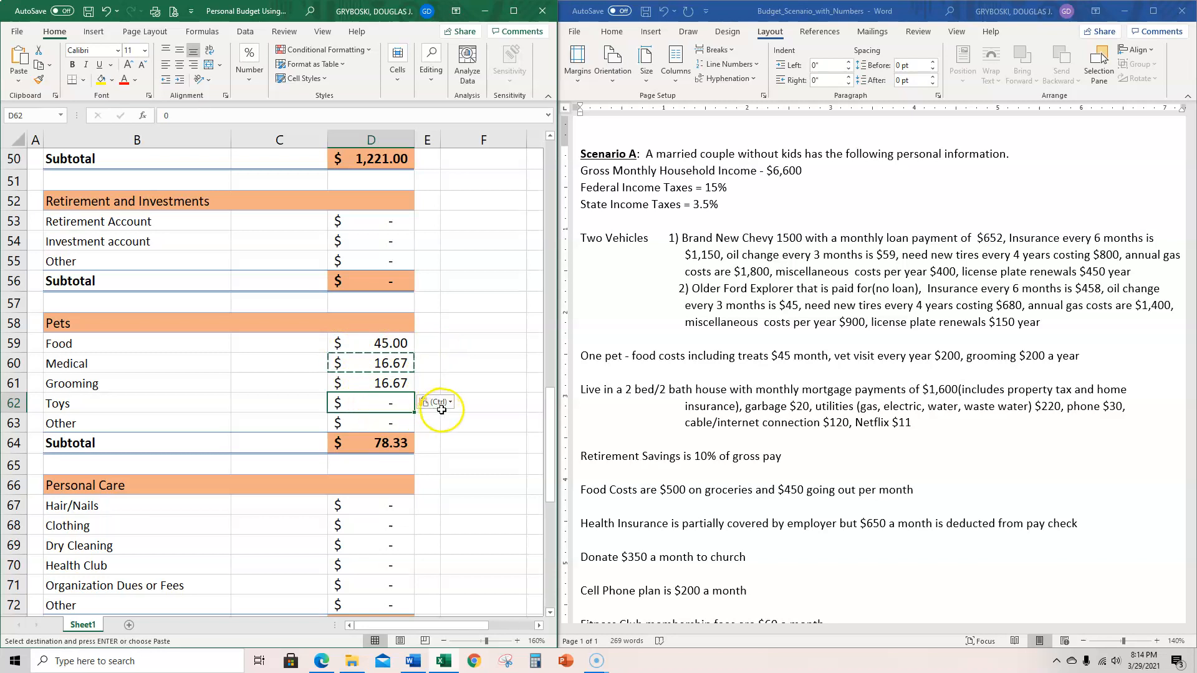
key(ctrl+v)
click(404, 422)
key(ctrl+v)
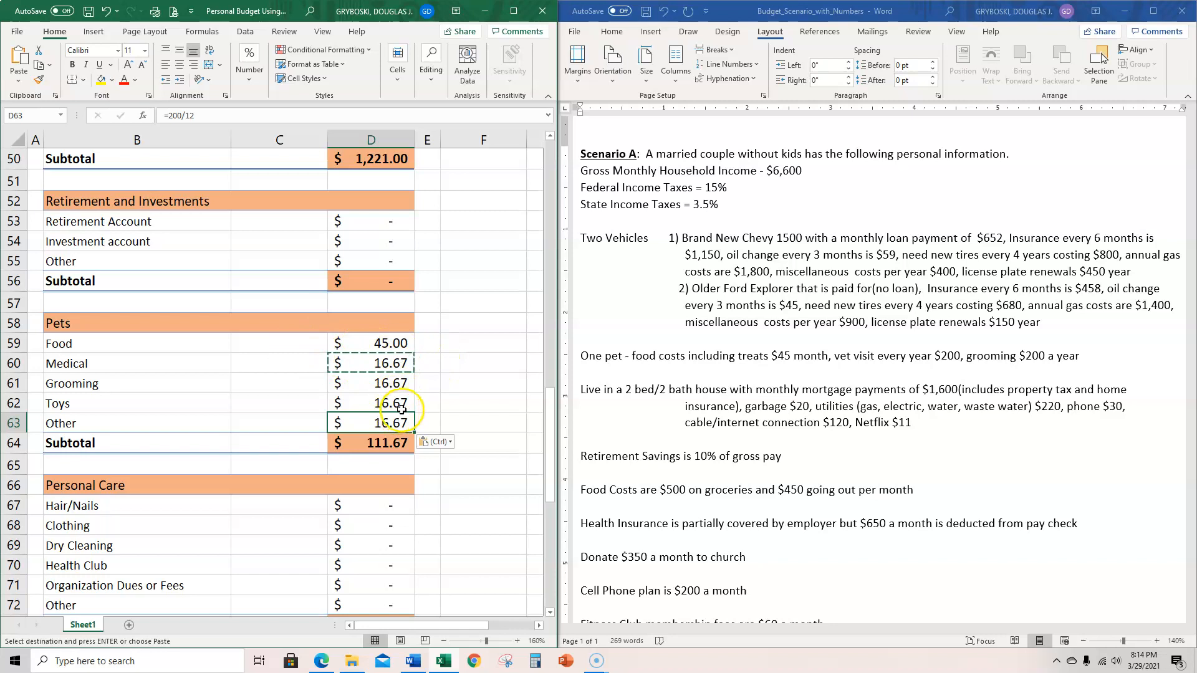
key(ctrl+z)
key(ctrl+z)
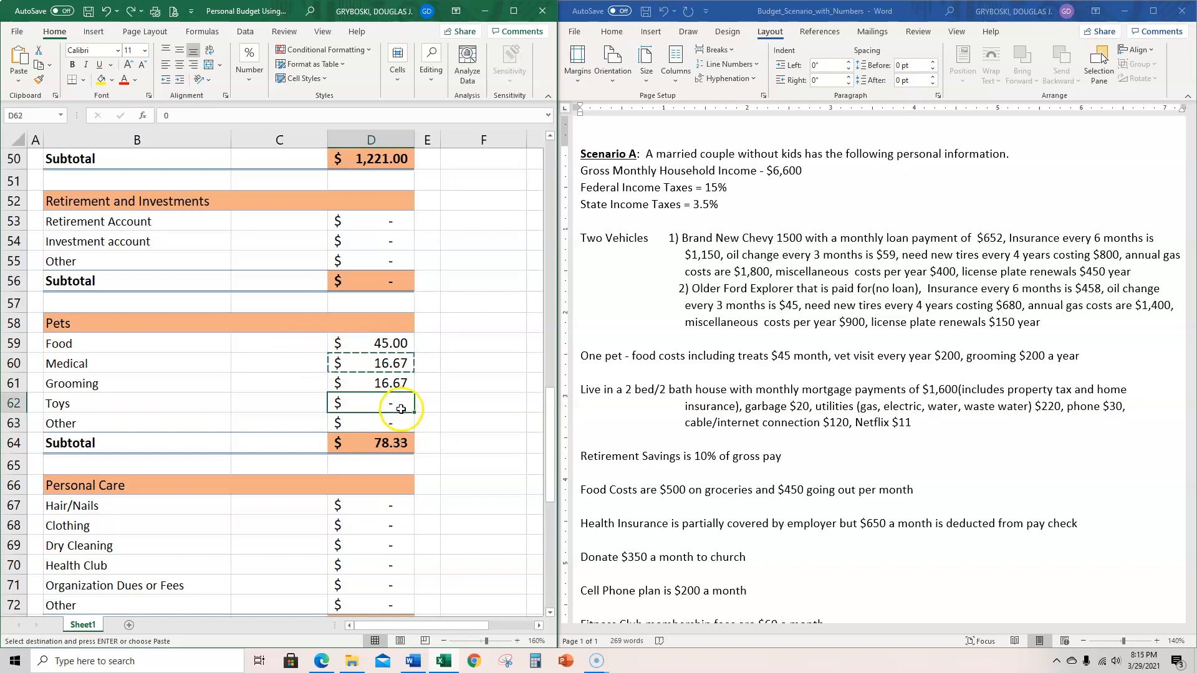
click(393, 388)
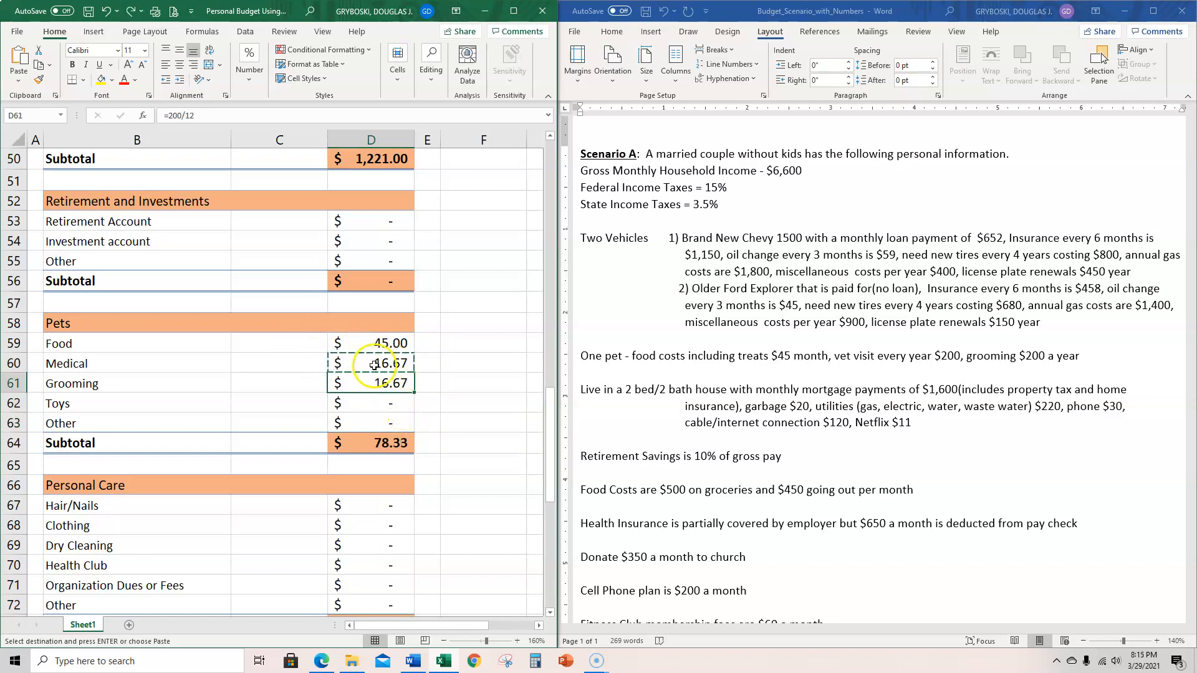
key(Escape)
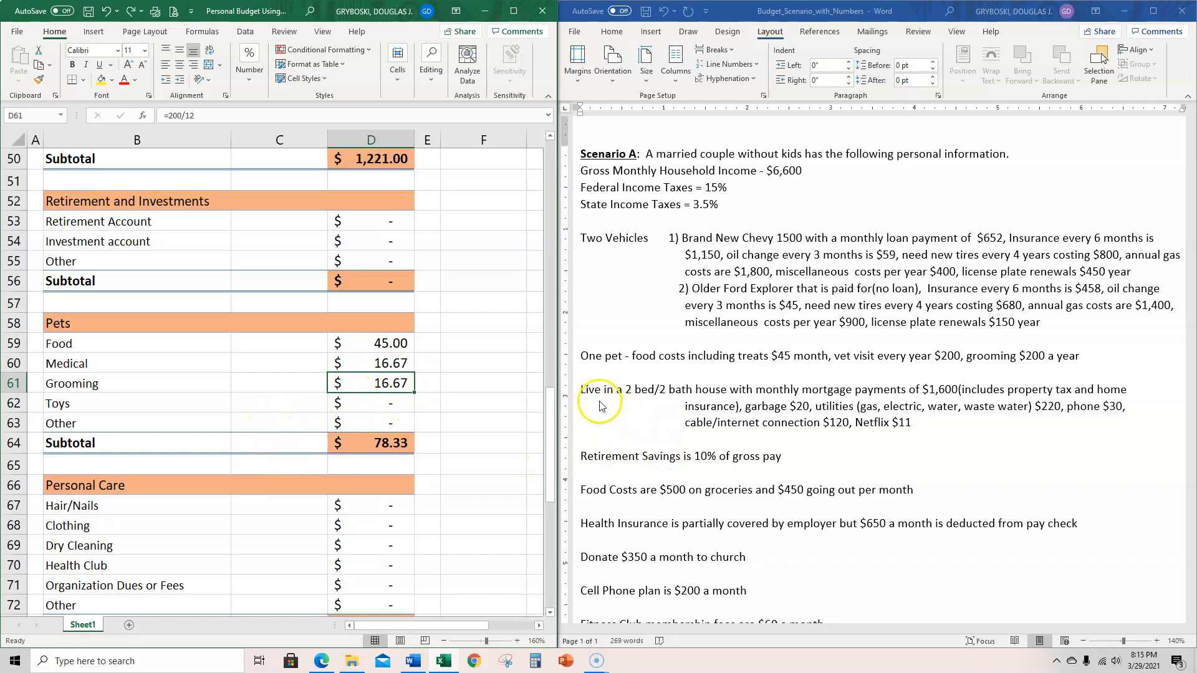
- Enter 1600 as the monthly Mortgage or rent payment in cell D10 of the Housing section
scroll(359, 322, up, 2)
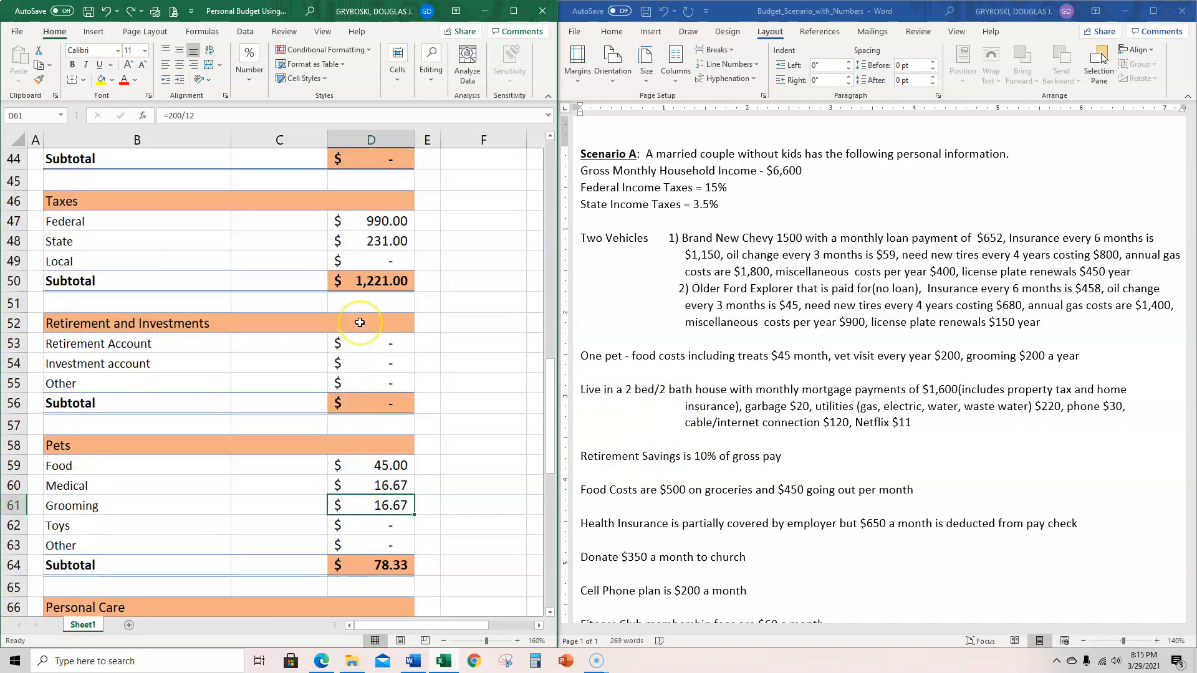
scroll(360, 323, up, 8)
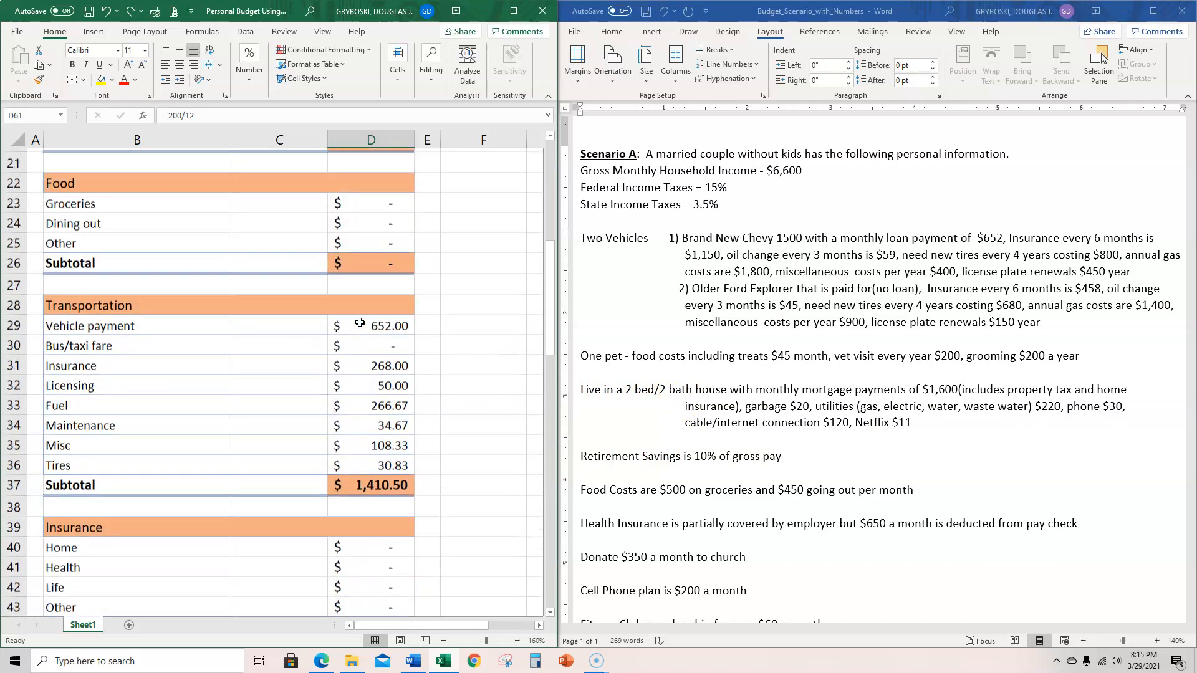
scroll(360, 323, up, 5)
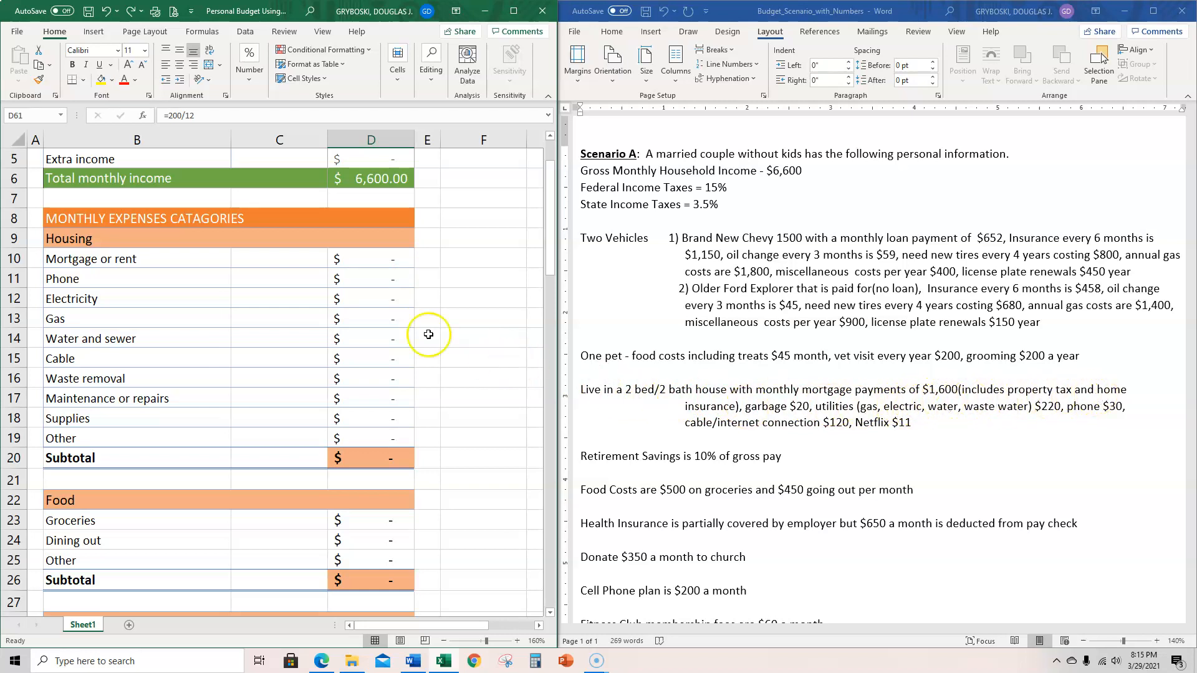
click(366, 263)
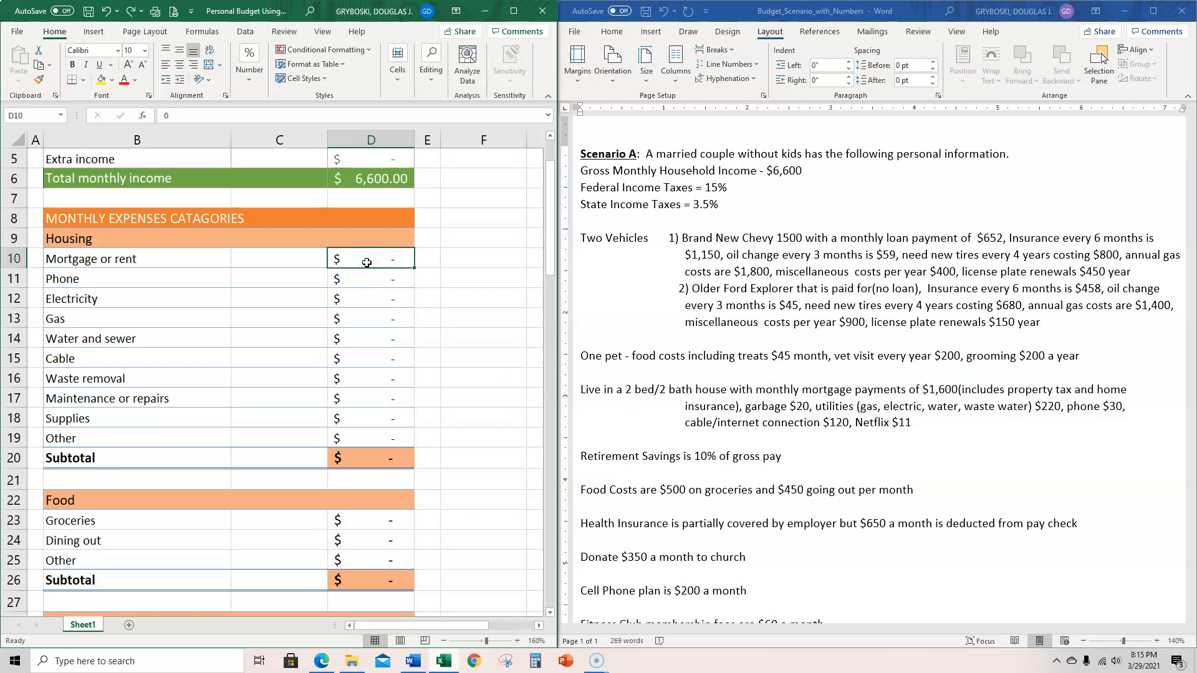
text(16)
key(Return)
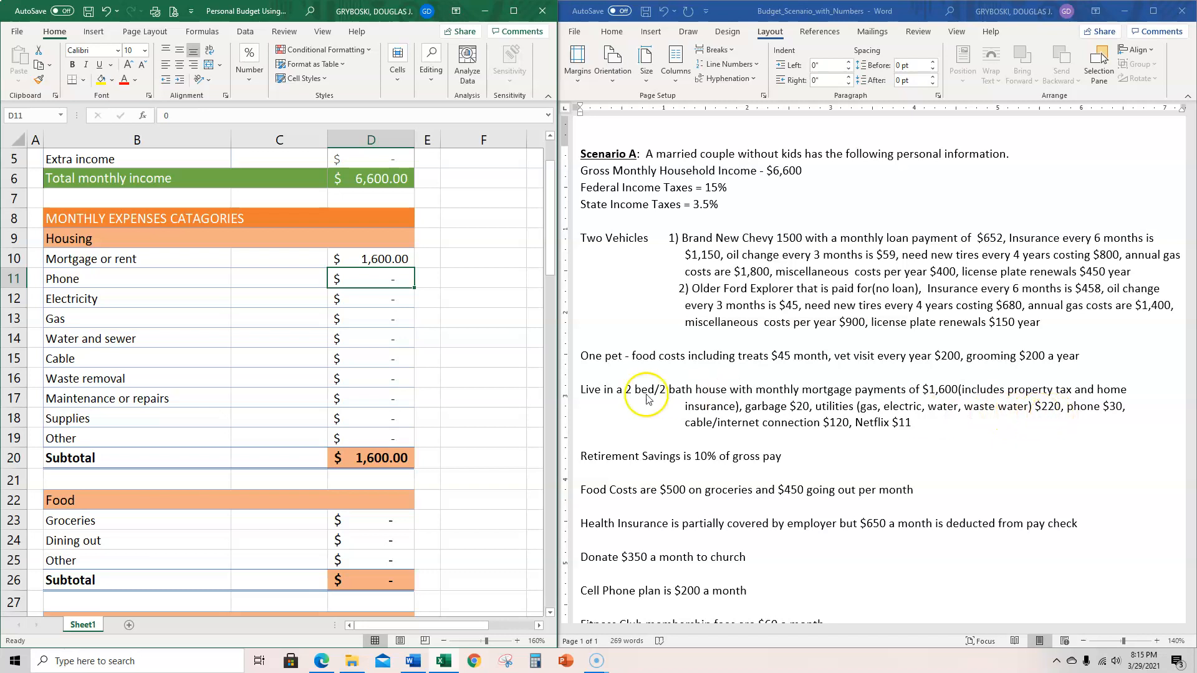
- Rename the Electricity label in B12 to Electricity/Gas/Water/Waste Water and enter 220 as its monthly cost in D12
click(173, 305)
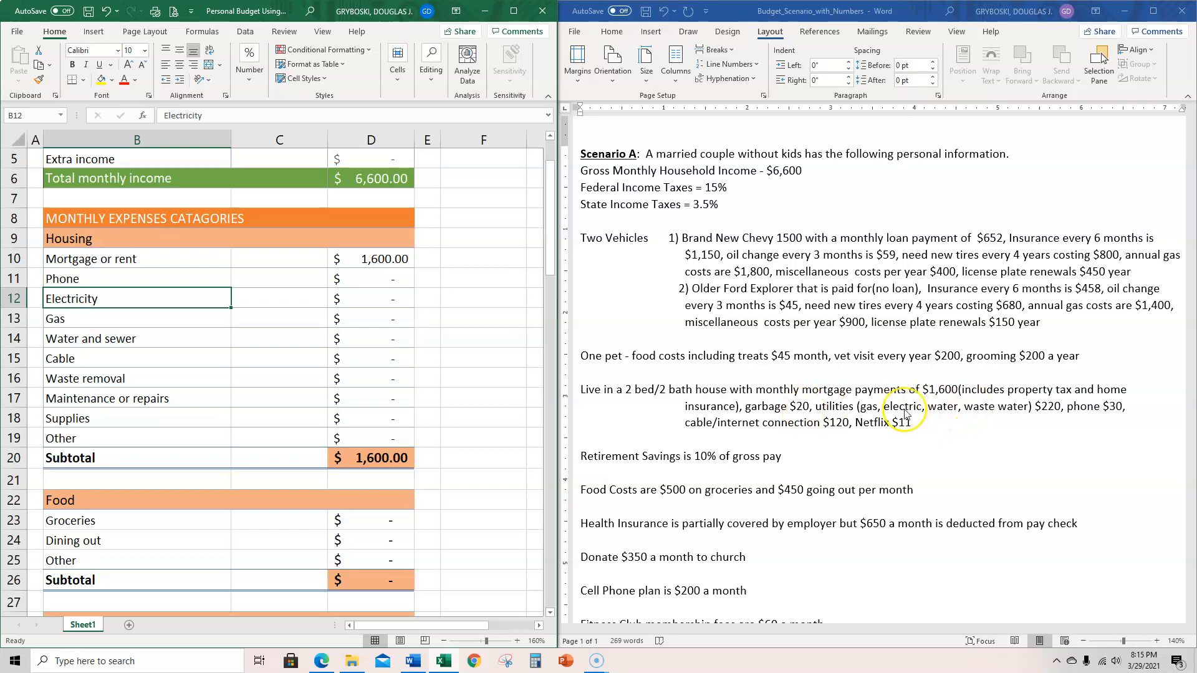
double_click(142, 297)
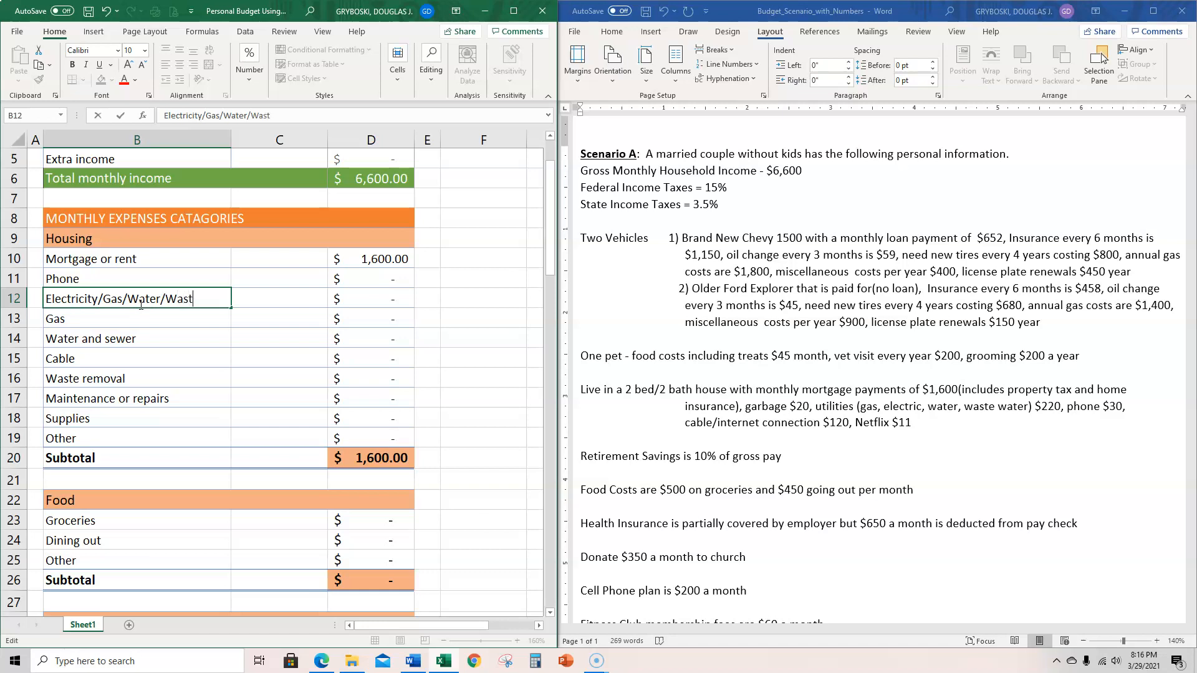
text(ter)
key(Return)
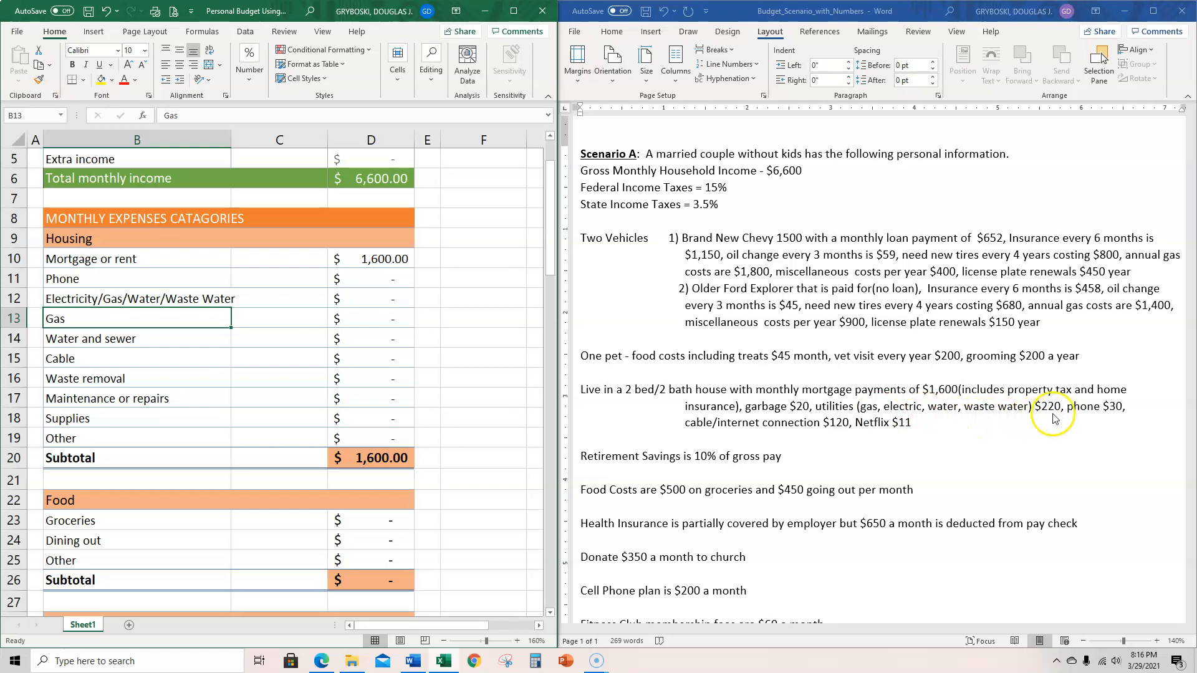
click(378, 296)
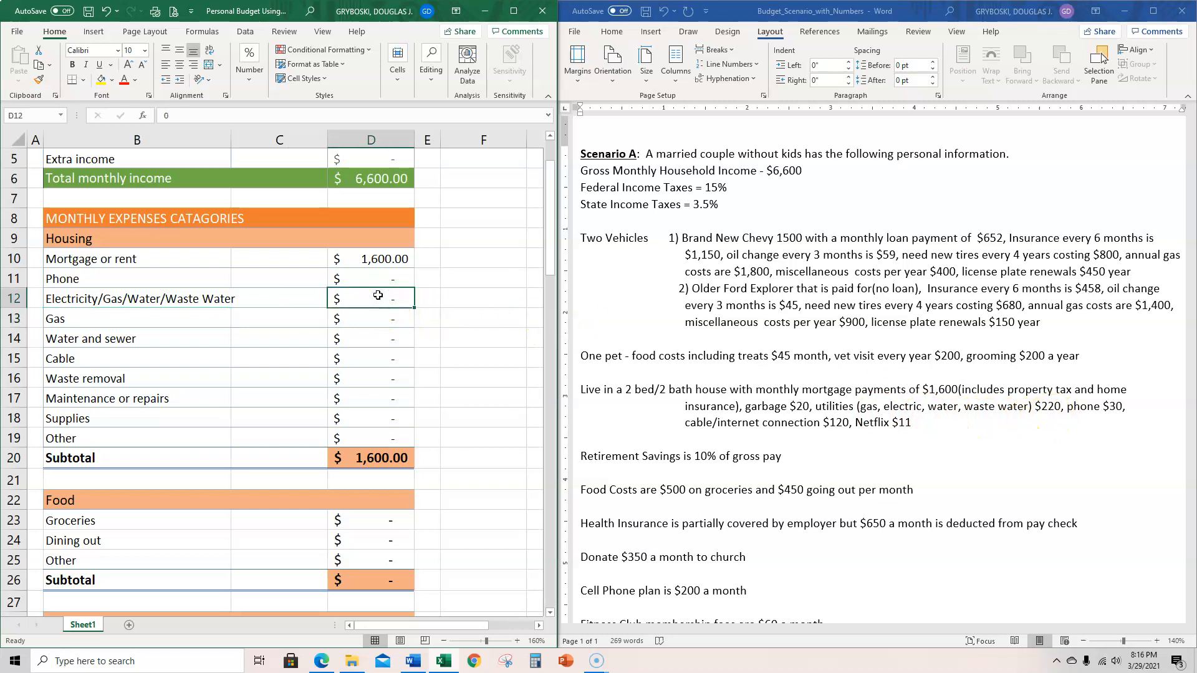
text(220)
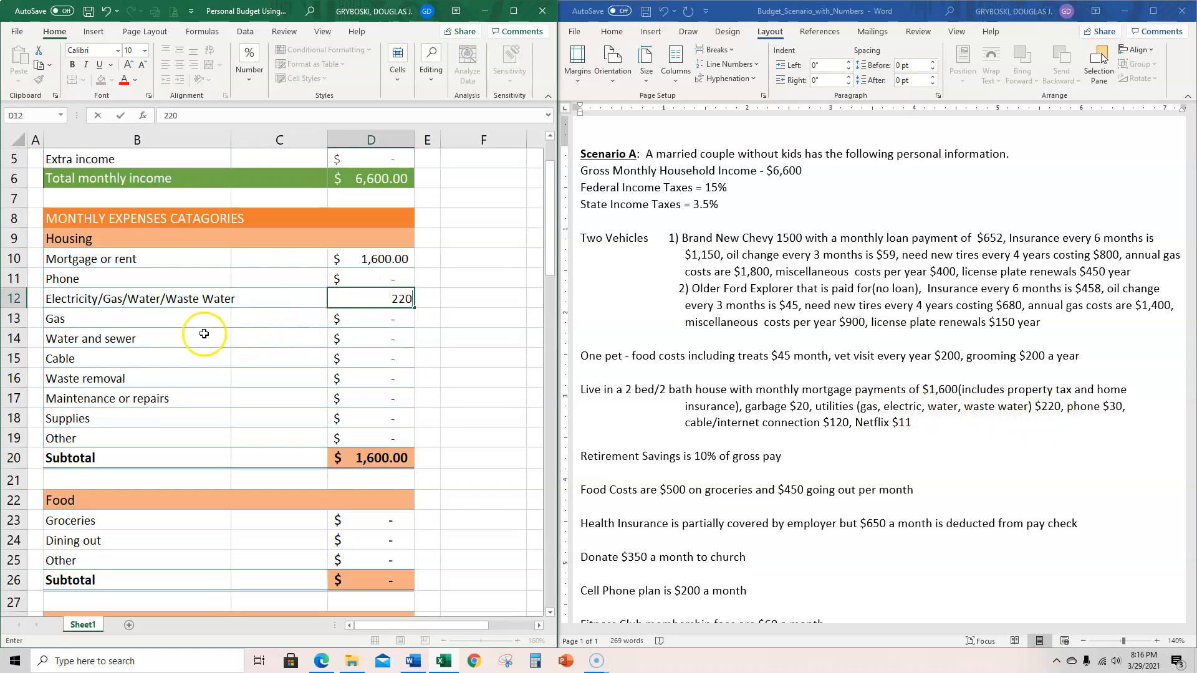
click(87, 337)
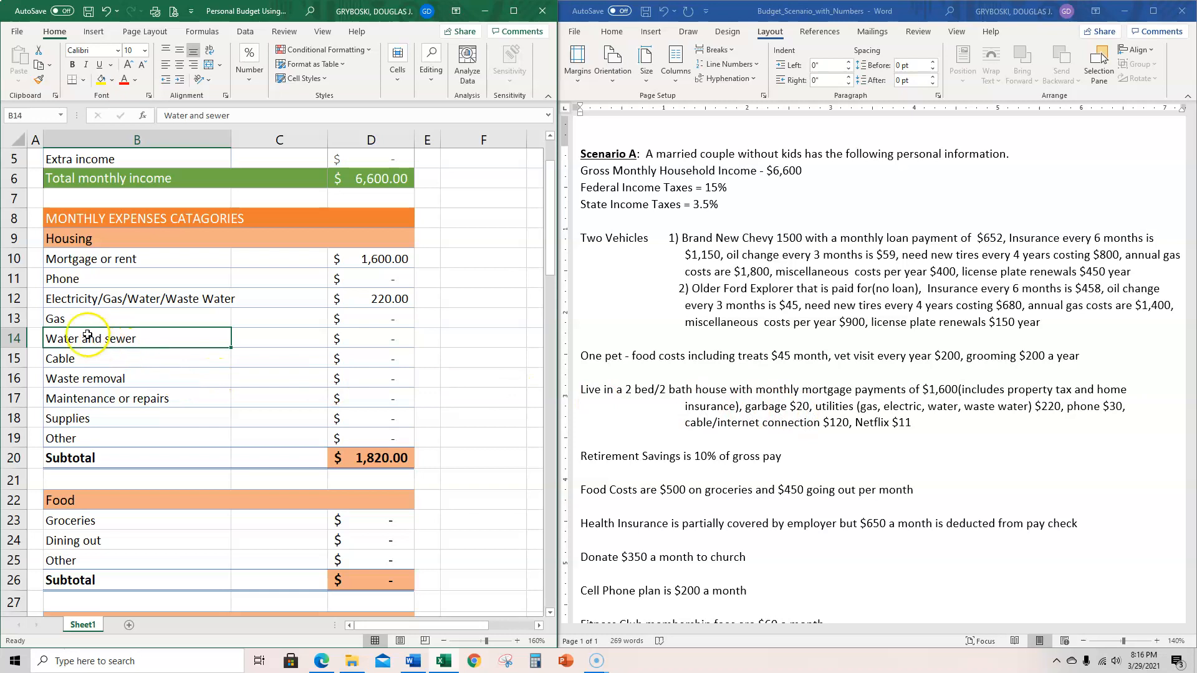
- Replace the Gas label in B13 with Trash and enter 20 as its monthly cost in D13
click(63, 319)
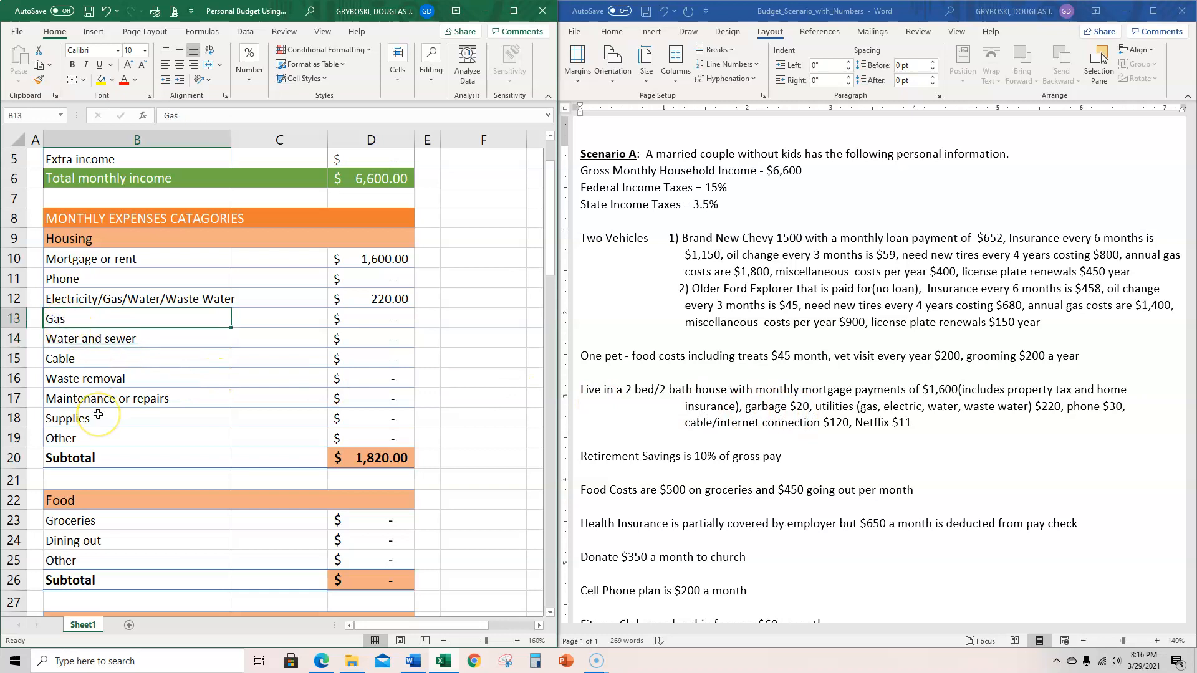
text(Trash)
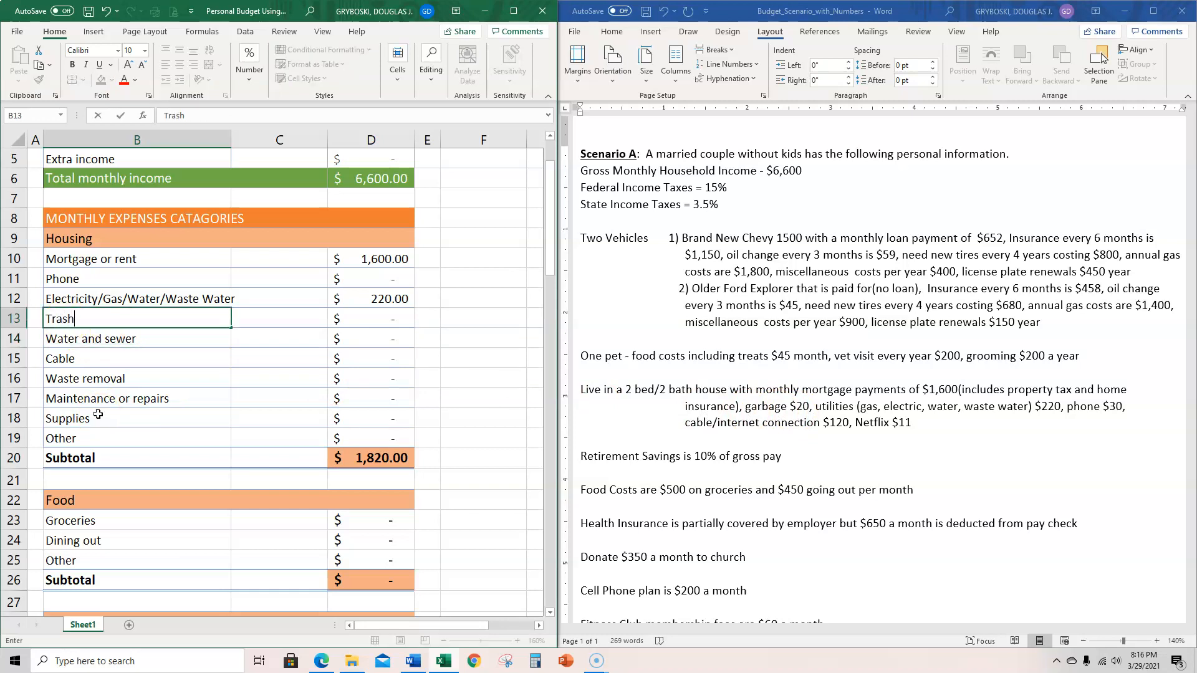
key(Tab)
key(Tab)
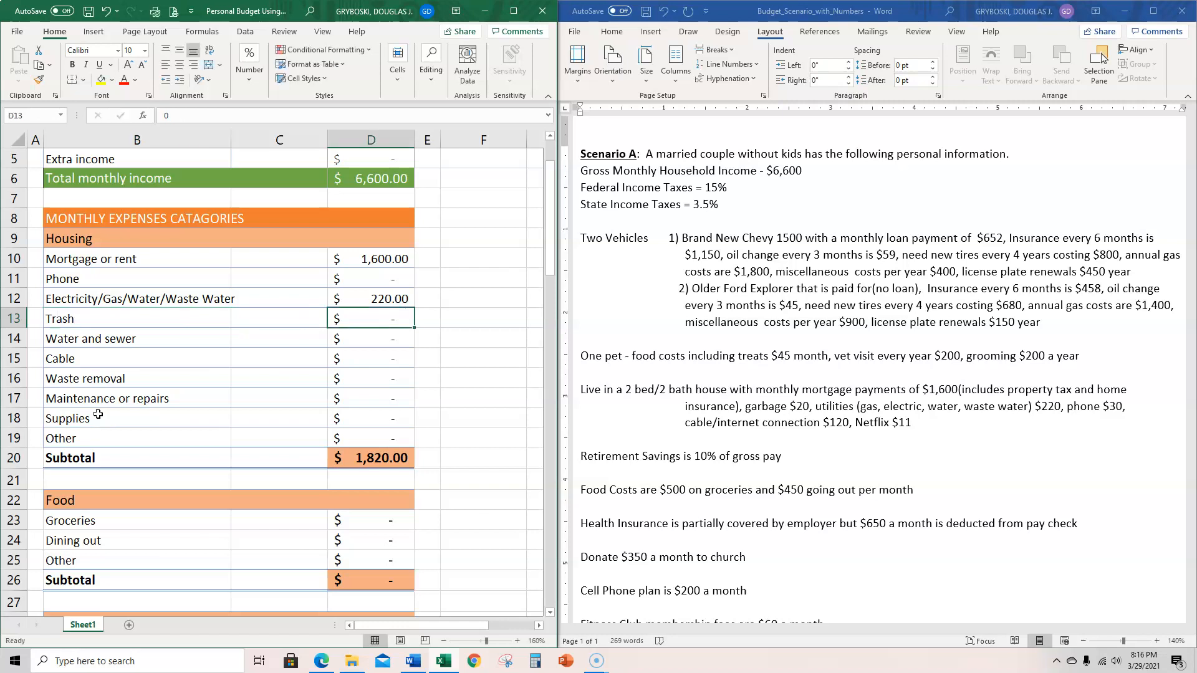
text(20)
key(Return)
- Delete the Water and sewer row, row 14, from the Housing section
key(Left)
key(Left)
key(Left)
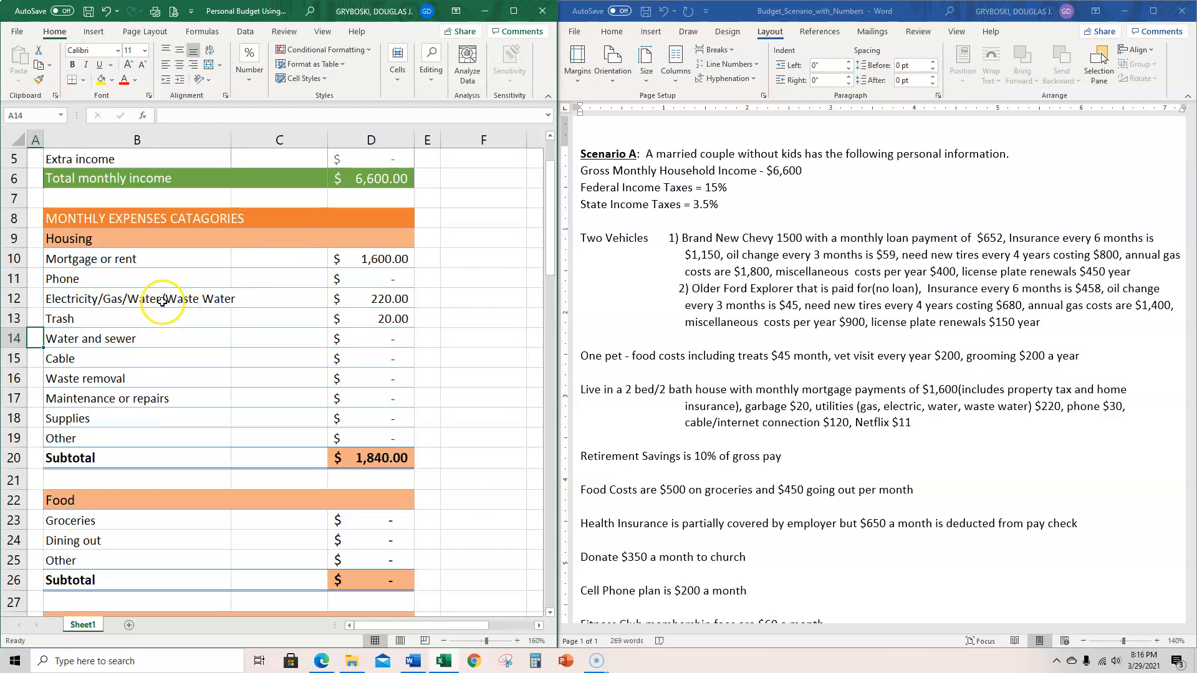
click(14, 338)
right_click(13, 338)
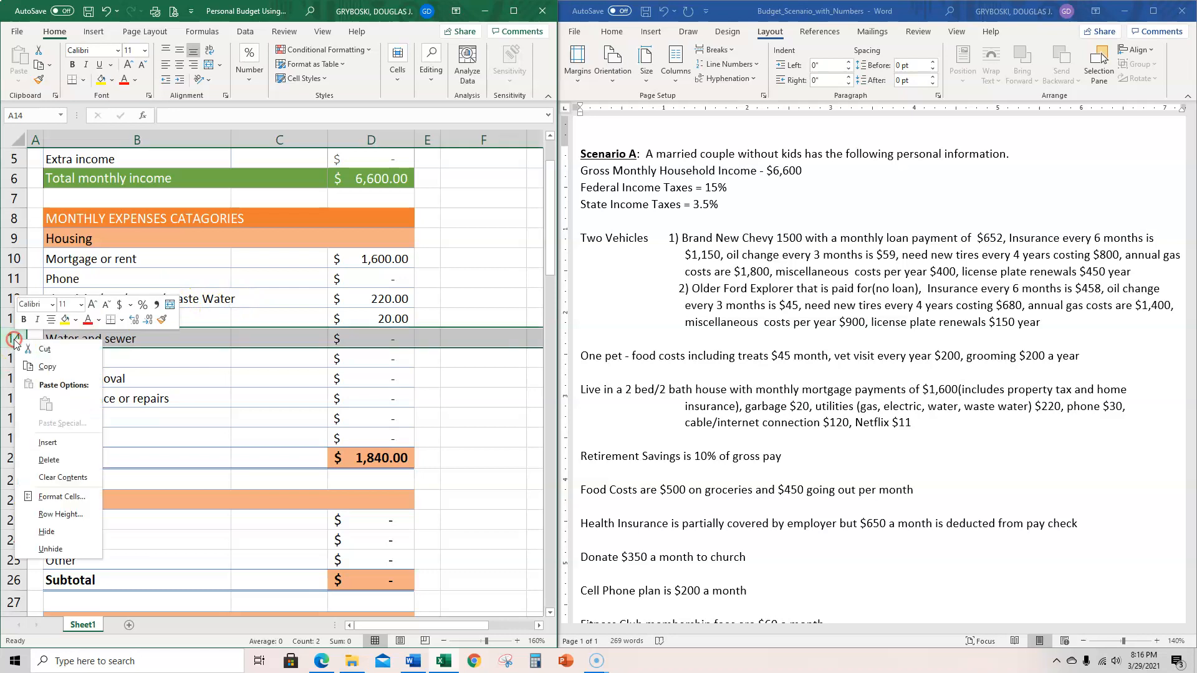
click(27, 459)
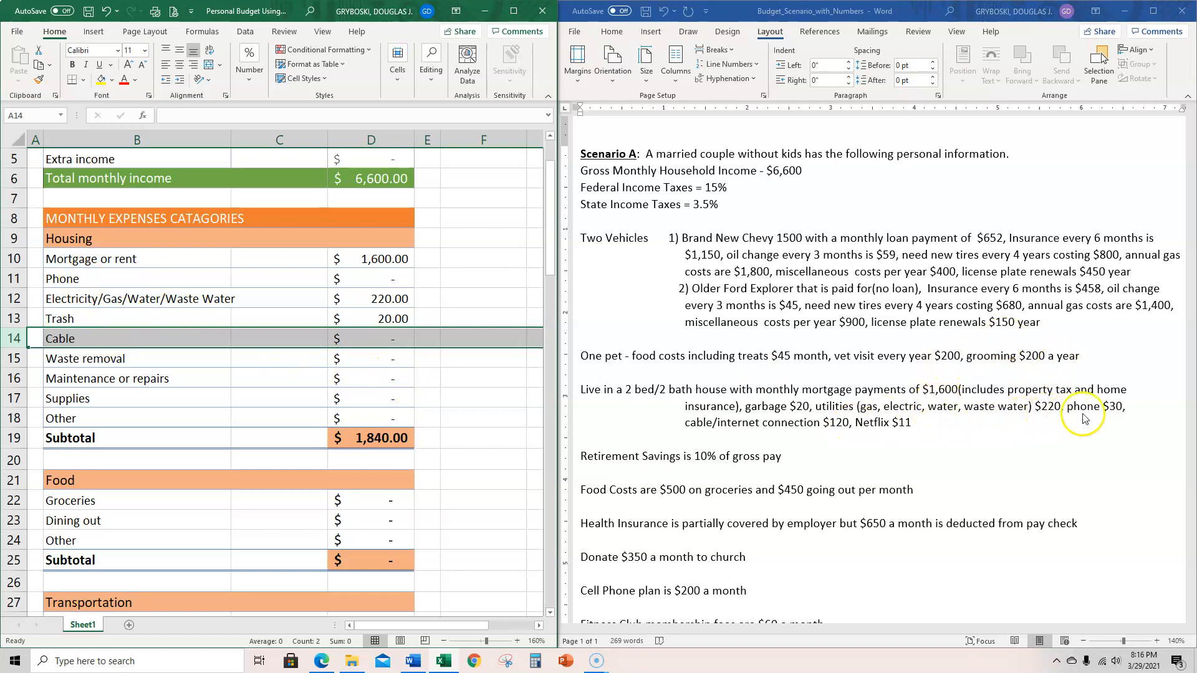
- Enter 30 for Phone in D11 and 120 for Cable in D14 of the Housing section
click(383, 280)
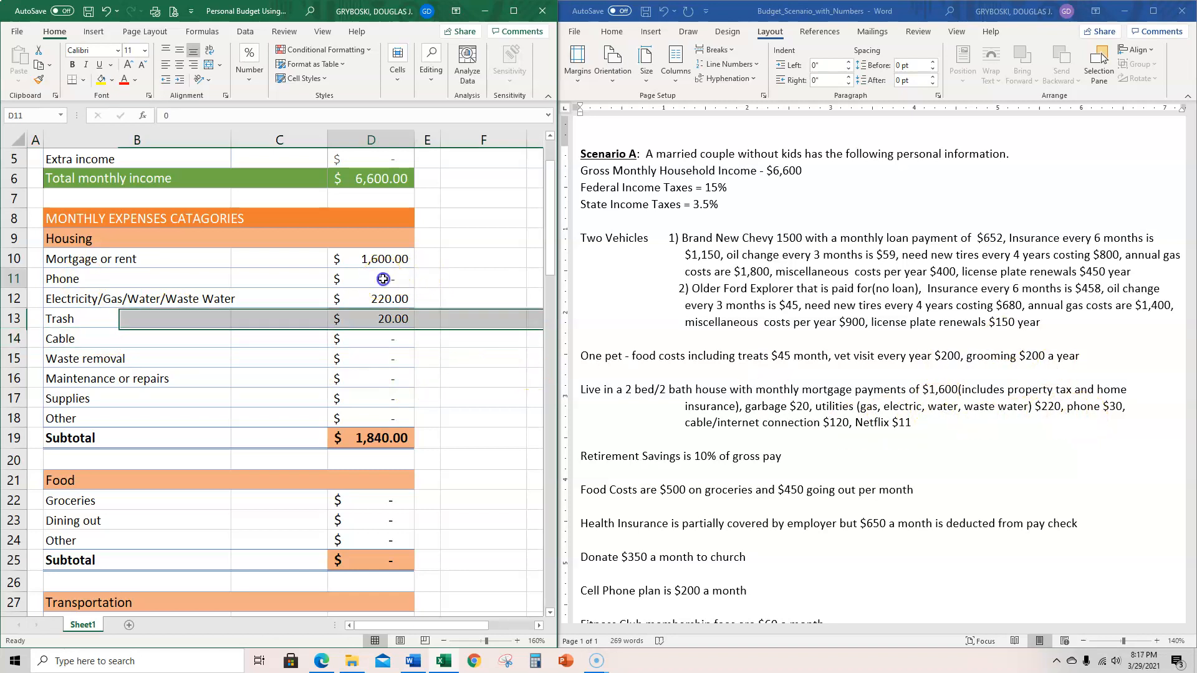
text(30)
key(Return)
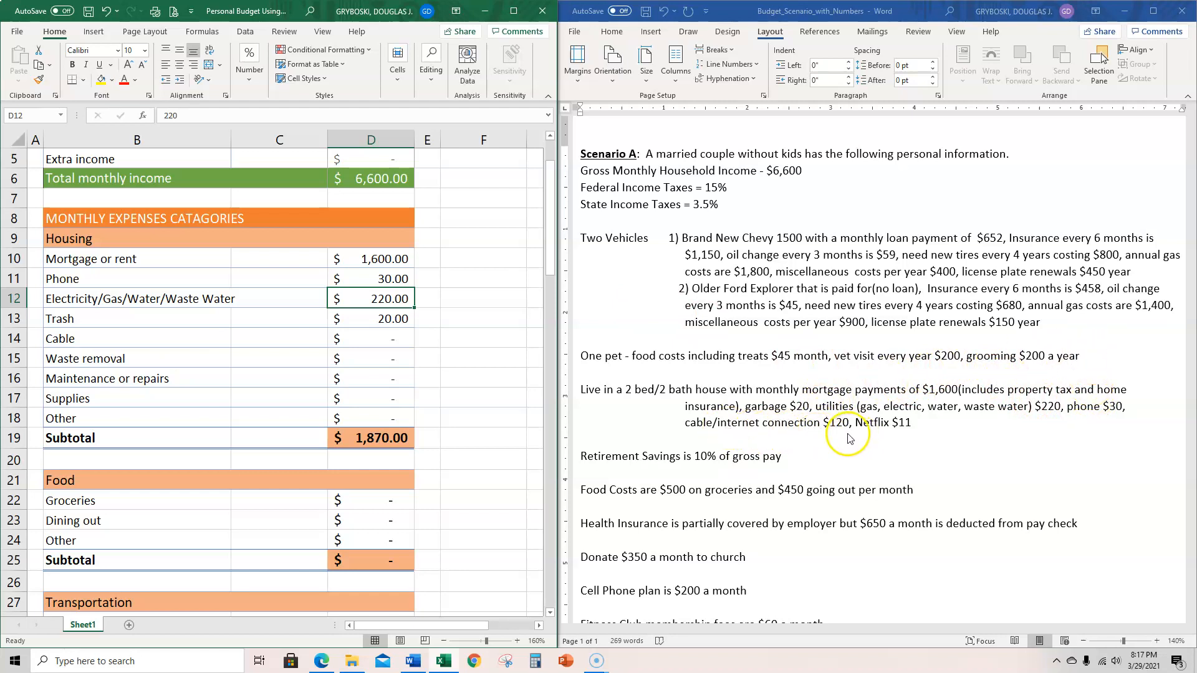
click(362, 342)
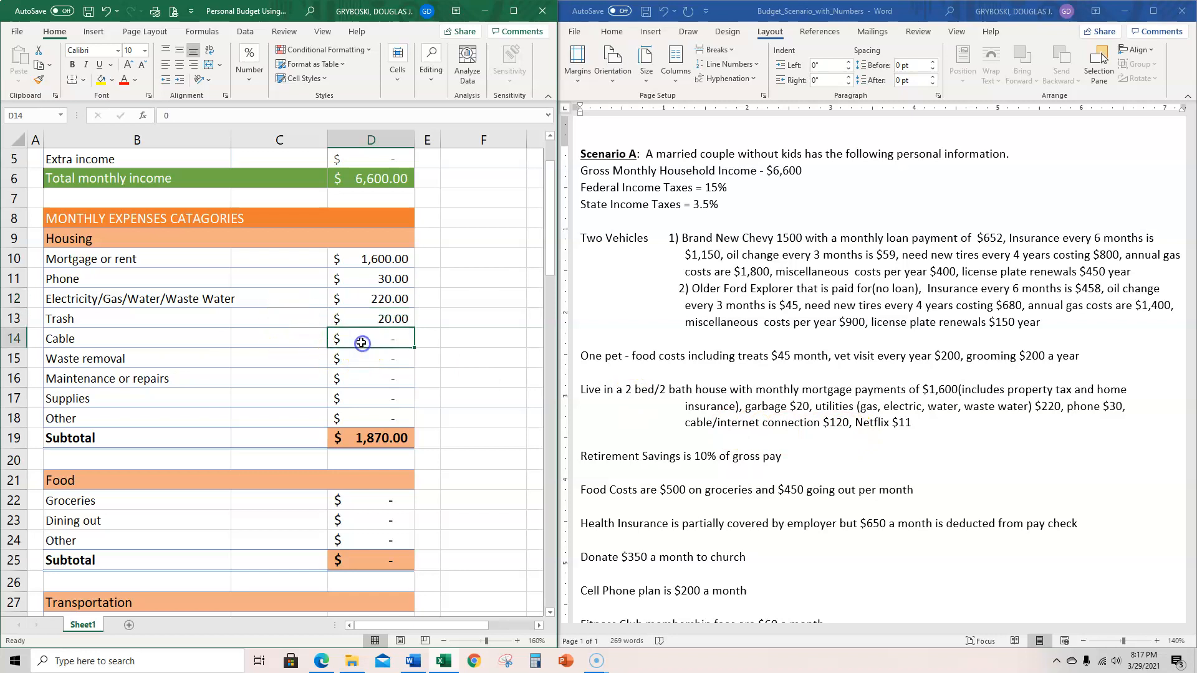
text(120)
key(Return)
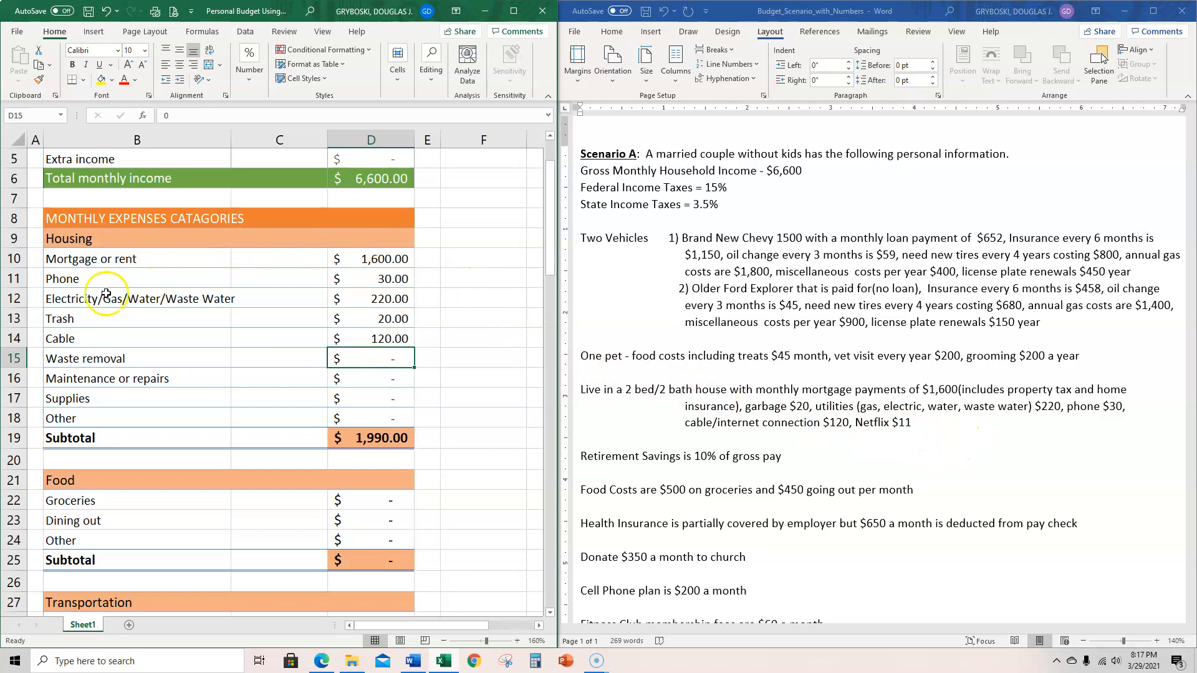
- Enter 11 as the monthly Netflix/HBO/Prime cost in D83 of the Entertainment section
scroll(389, 369, down, 1)
scroll(389, 369, down, 5)
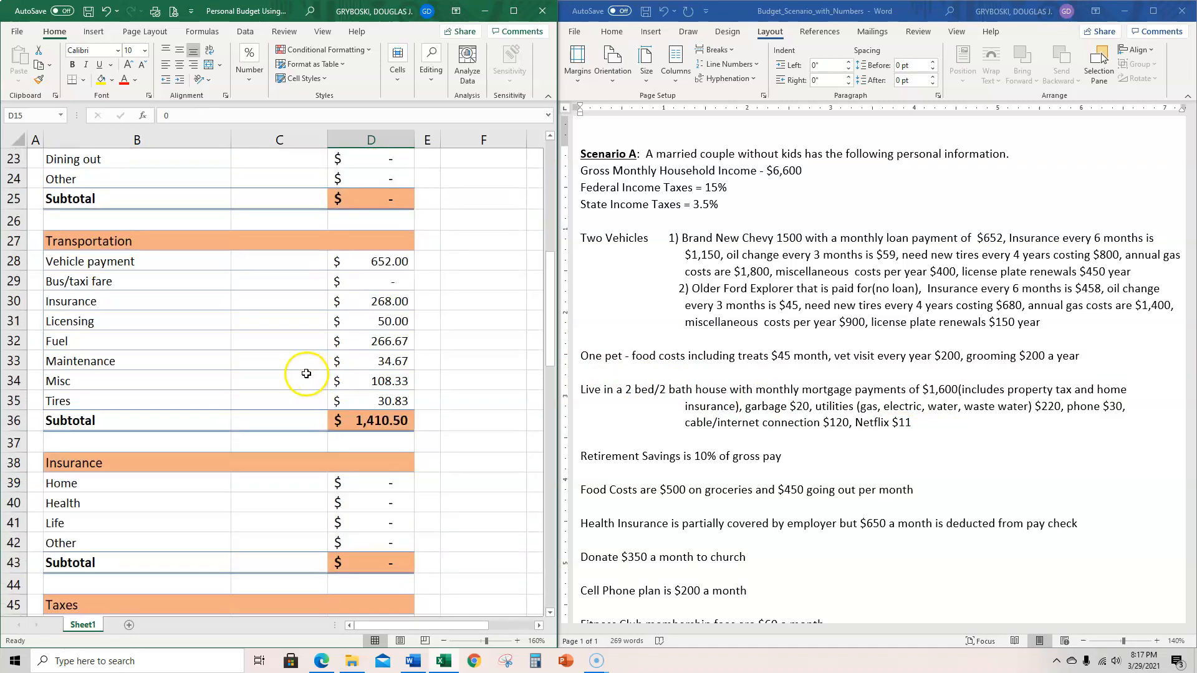
scroll(306, 373, down, 13)
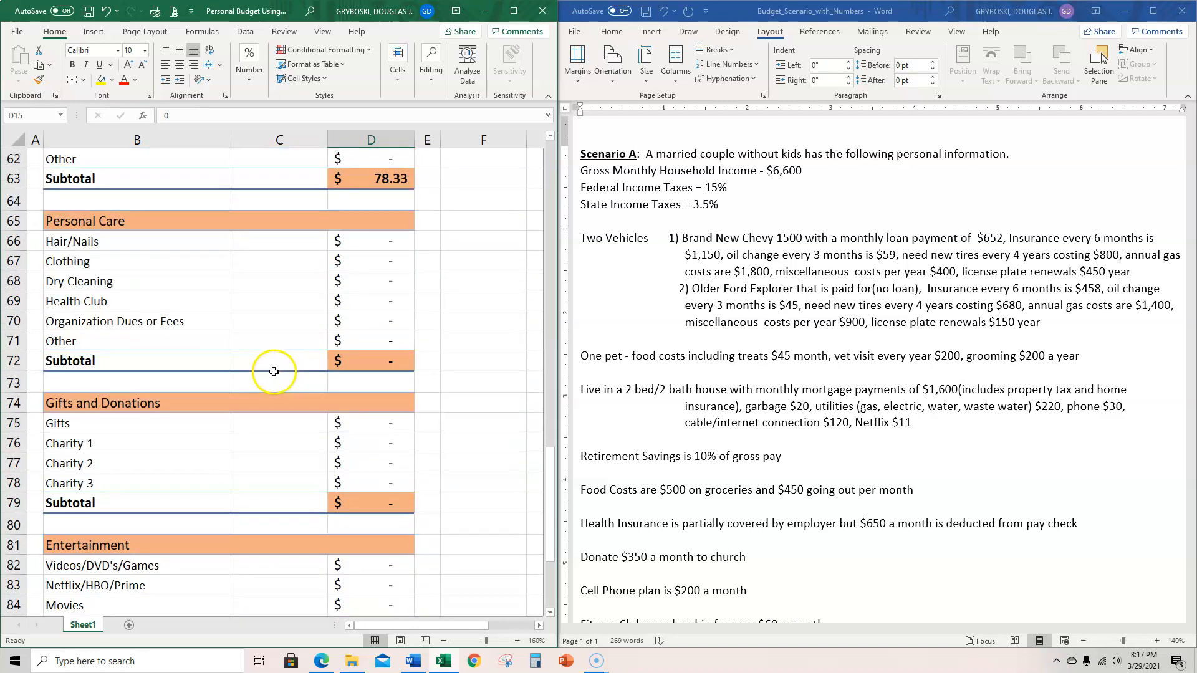
scroll(273, 372, down, 4)
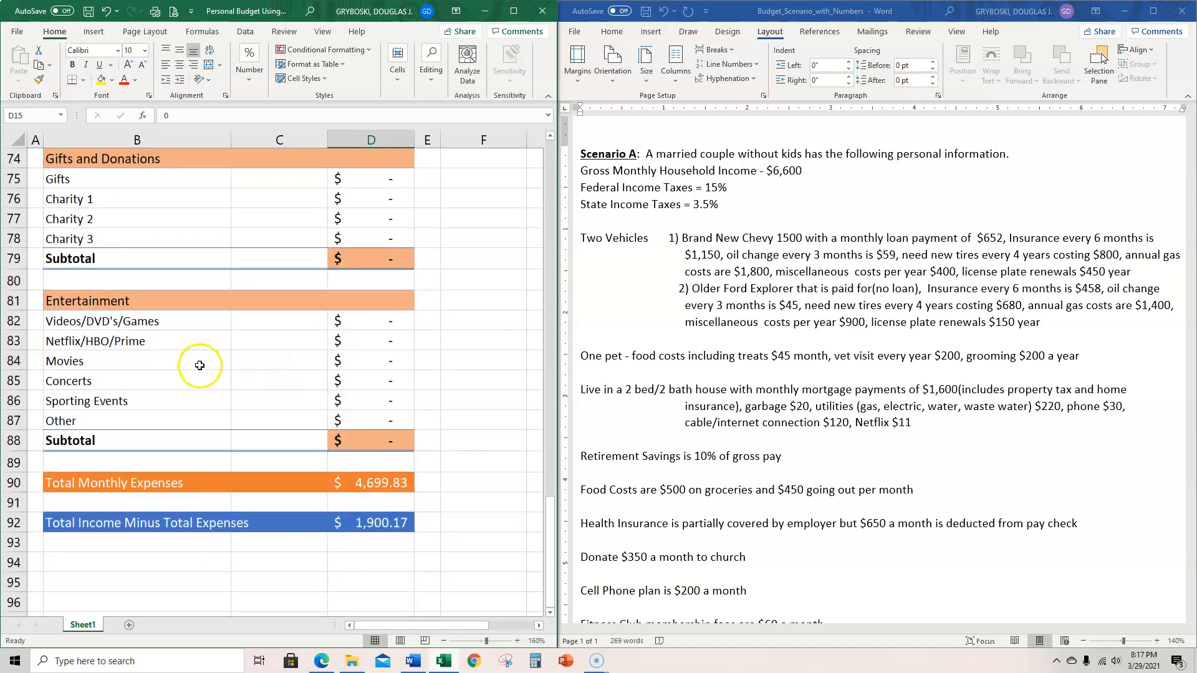
click(383, 346)
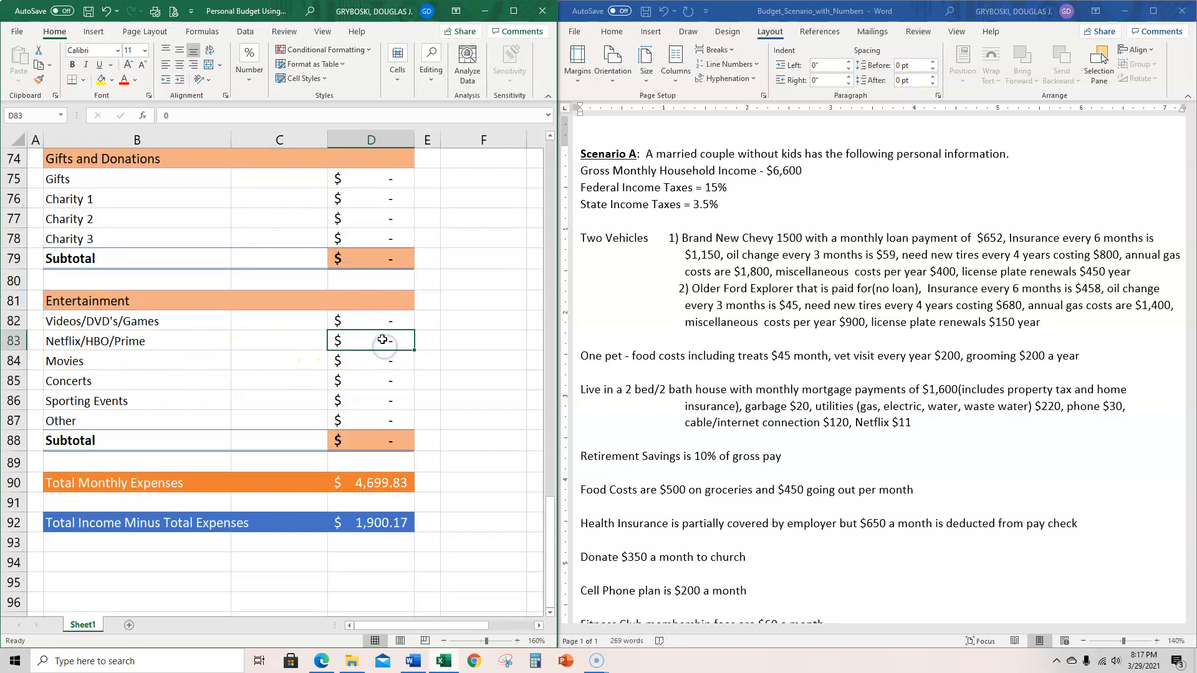
text(11)
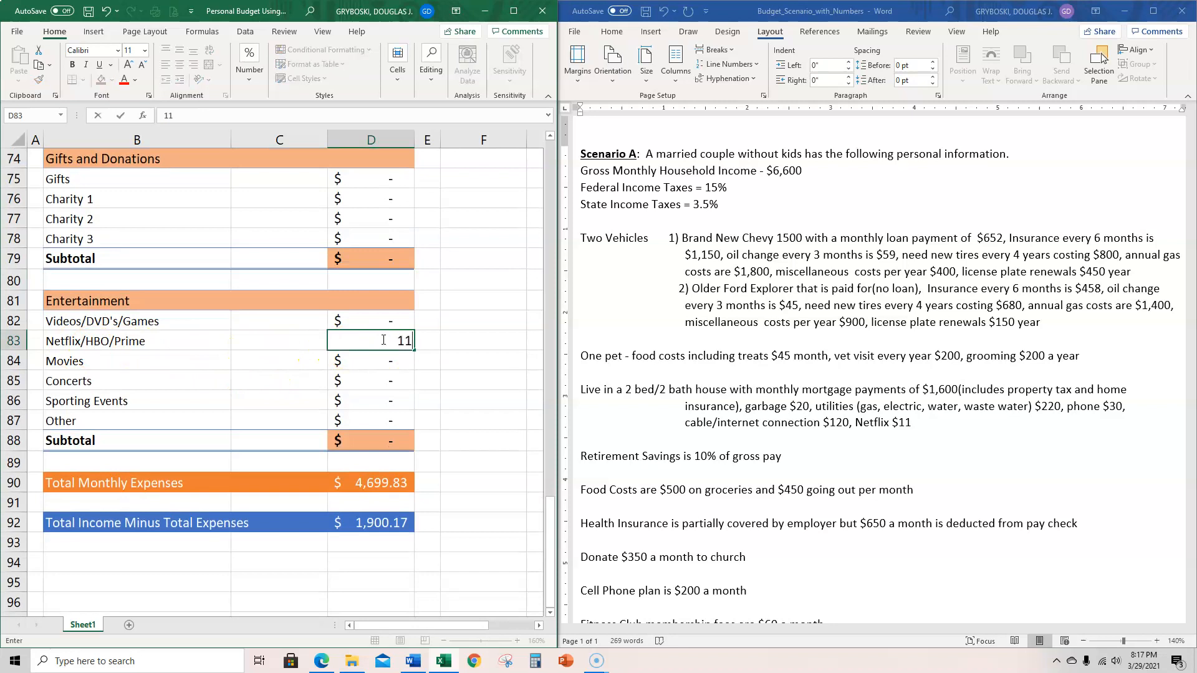
key(Return)
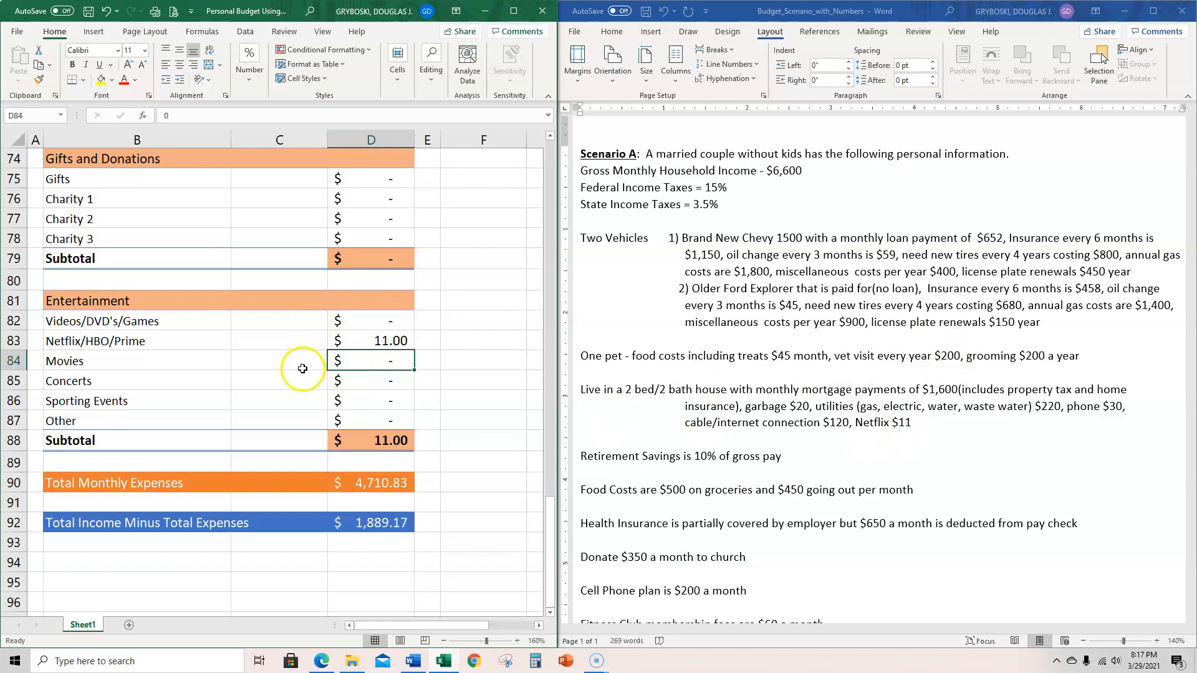
- Review the remaining Scenario A items in the Word document and select the lines from Retirement Savings through the Movies cost
scroll(263, 369, up, 7)
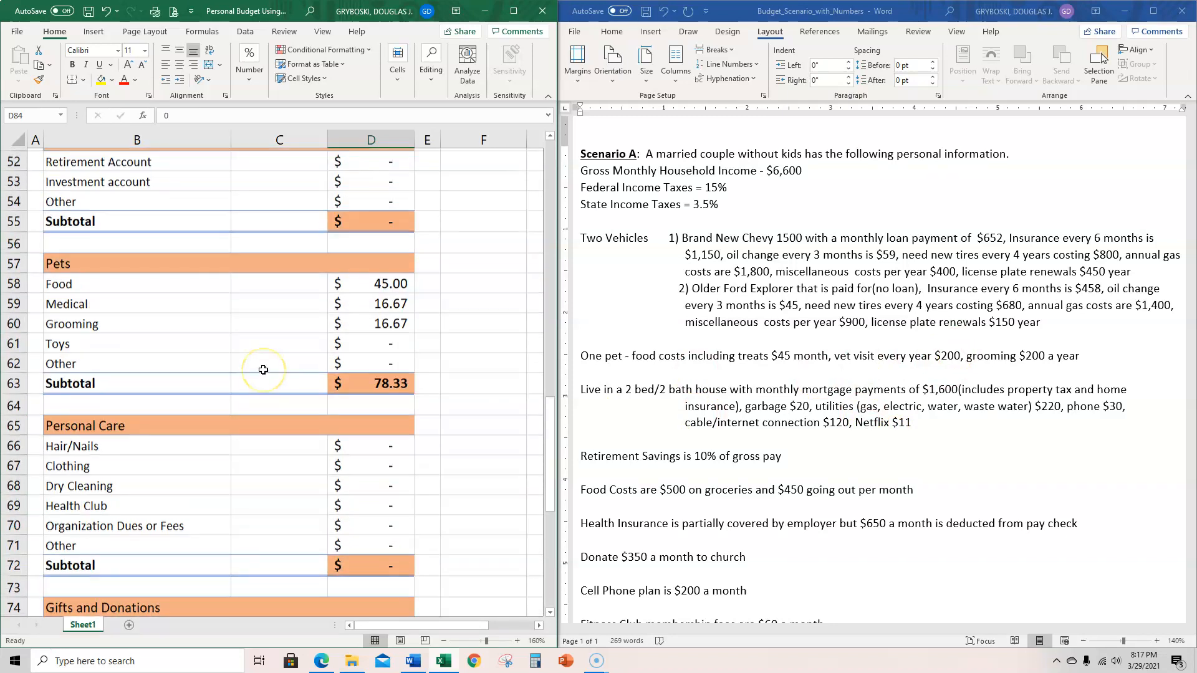
scroll(263, 369, up, 5)
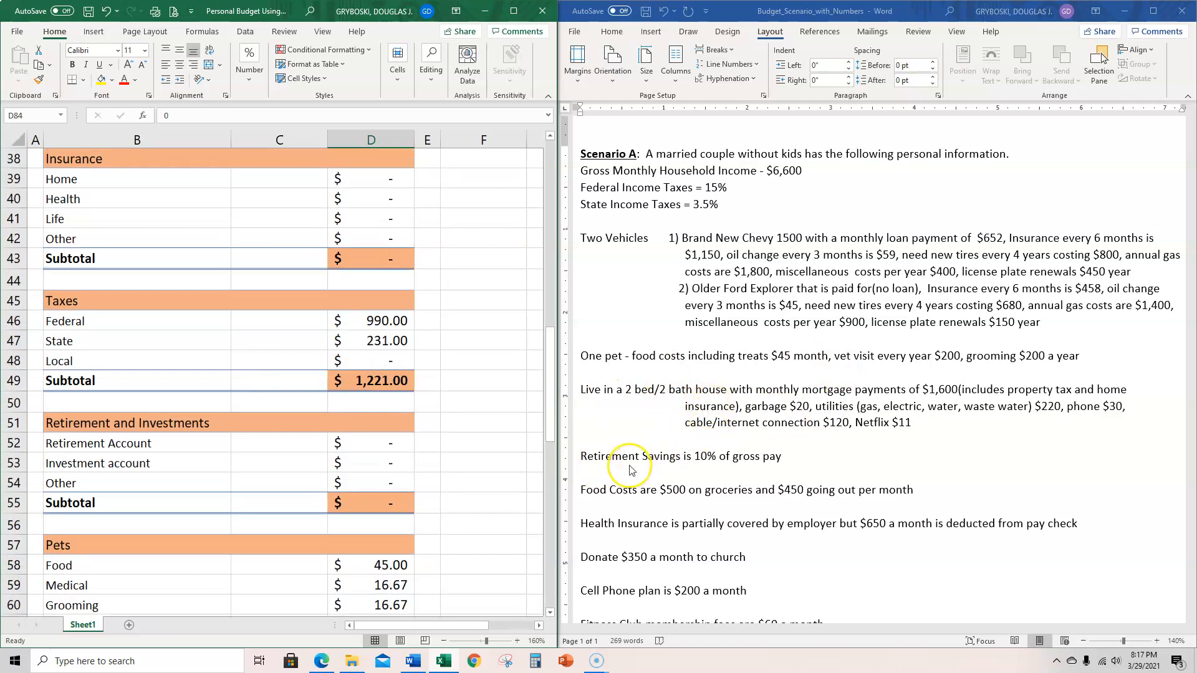
scroll(629, 471, down, 3)
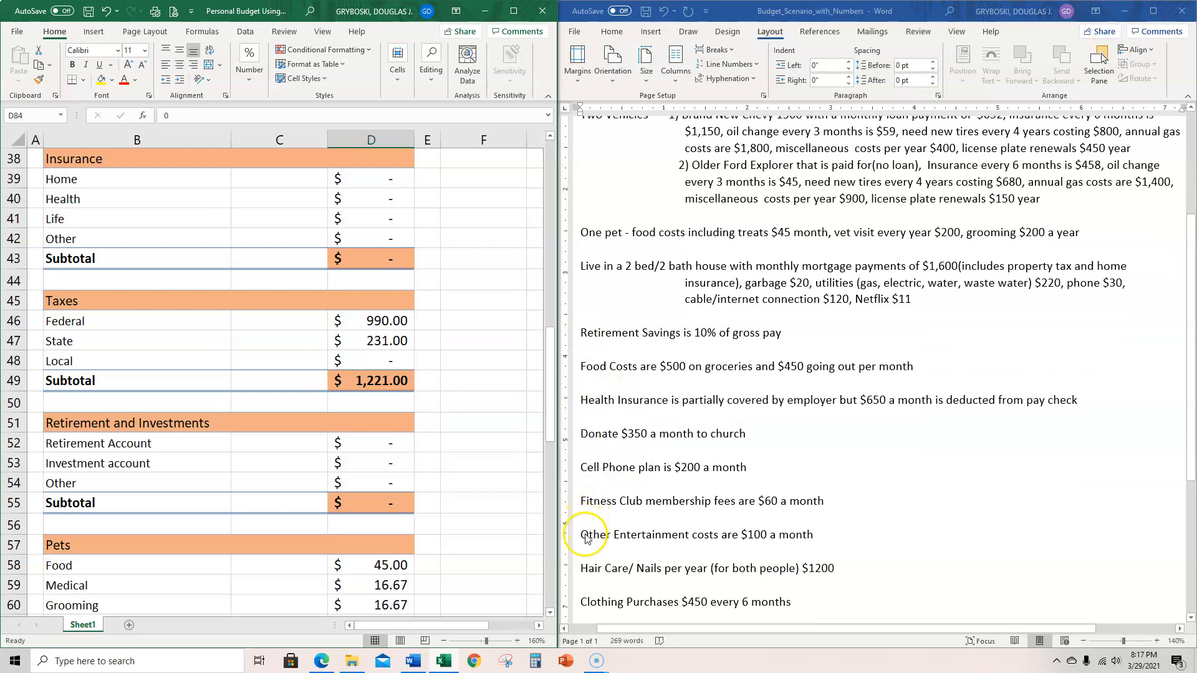
scroll(244, 506, down, 1)
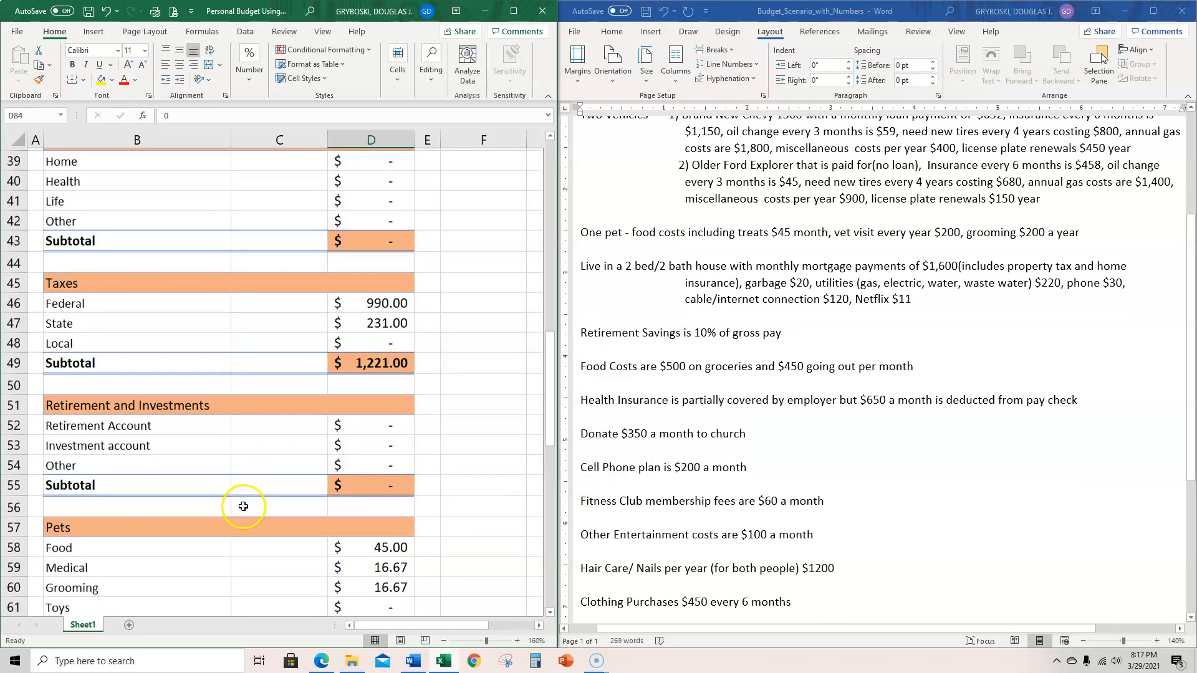
scroll(244, 506, down, 1)
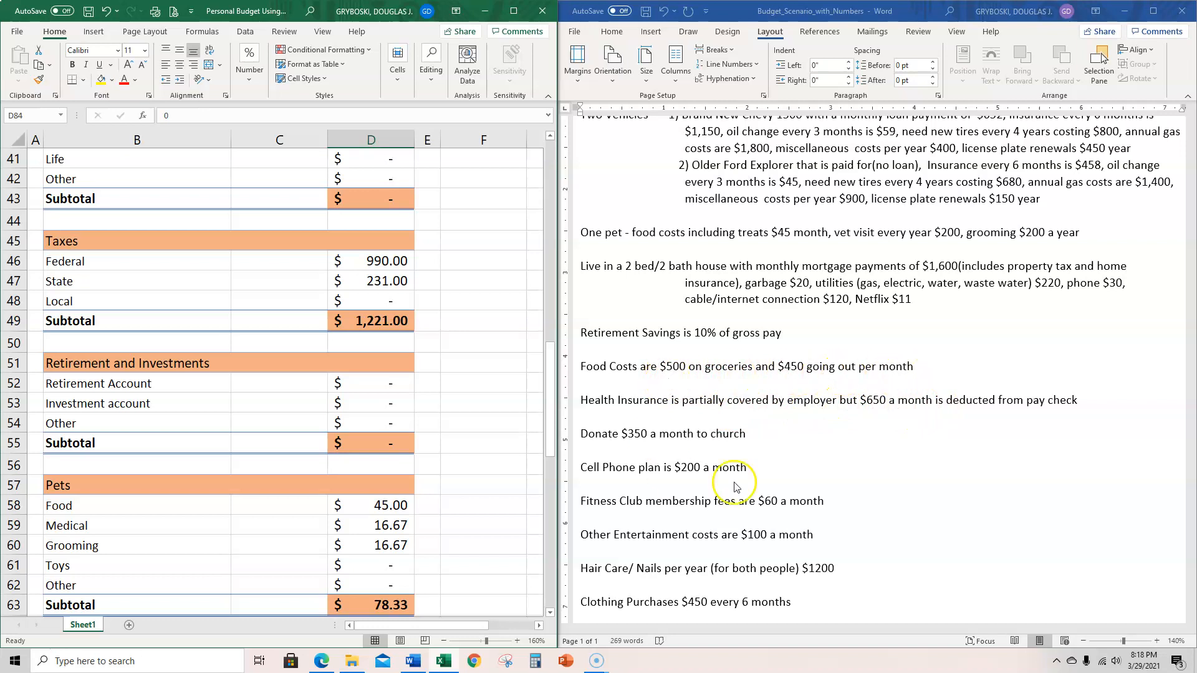
scroll(739, 489, down, 1)
scroll(872, 474, down, 1)
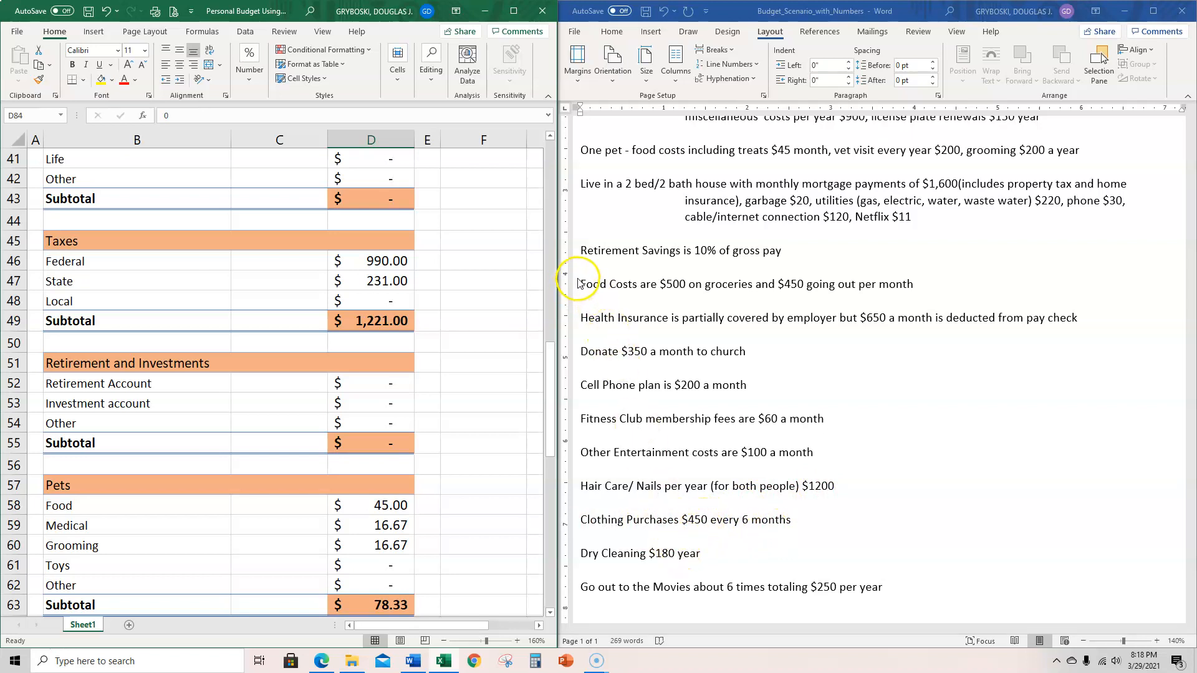
click(583, 252)
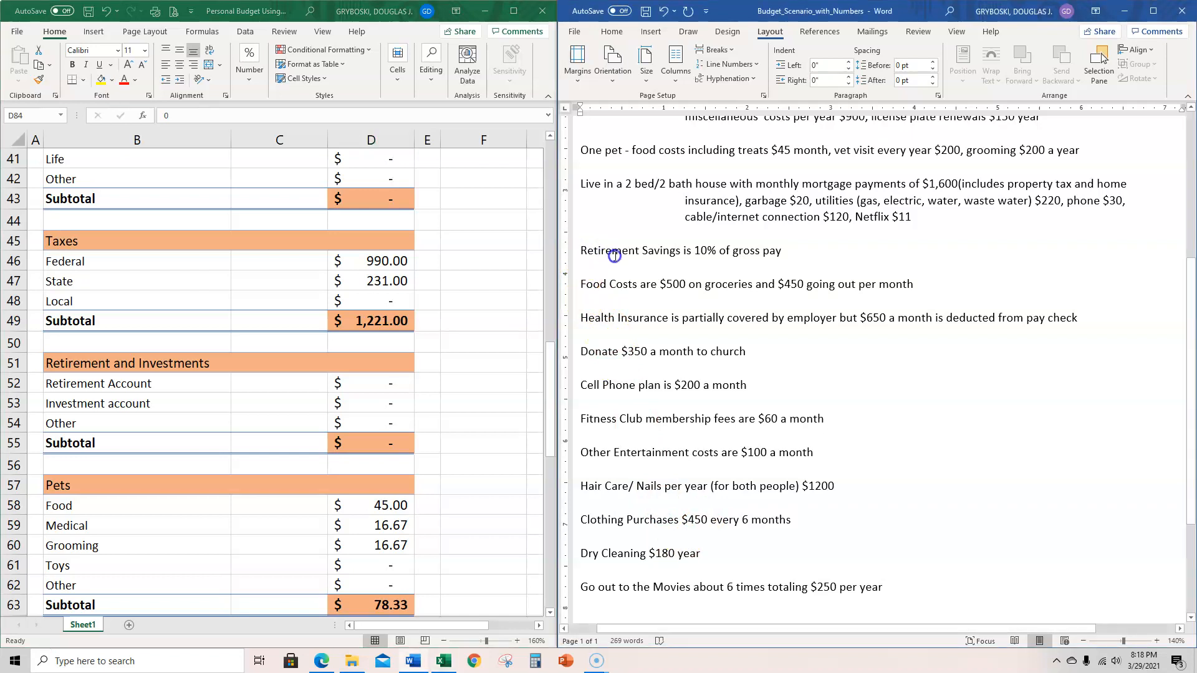
drag(580, 250, 883, 587)
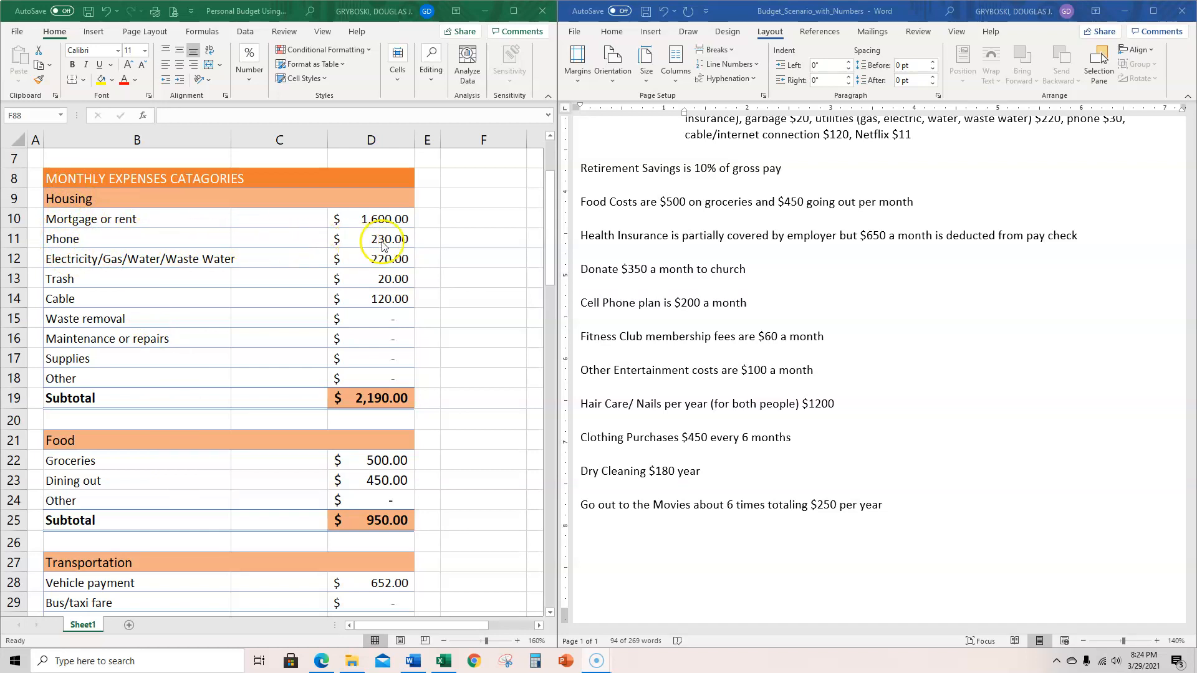
- Review the subtotals of all expense categories from Housing through Entertainment, ending at the Total Monthly Expenses and Total Income Minus Total Expenses rows
scroll(836, 227, up, 1)
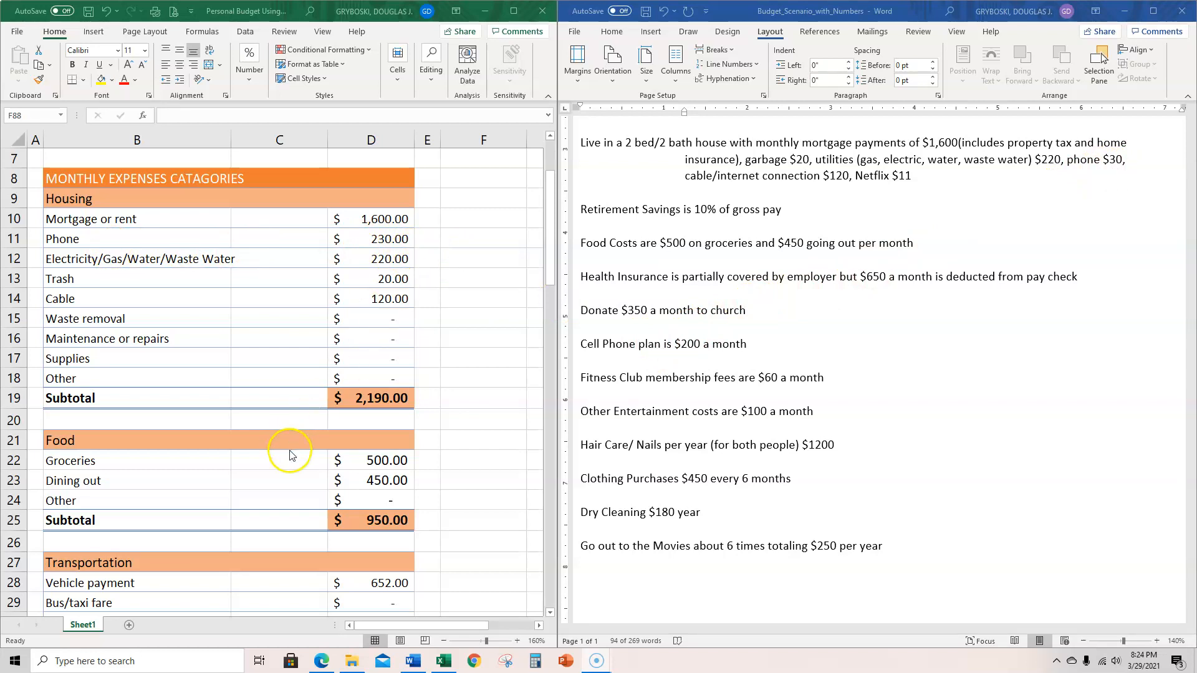
scroll(281, 448, down, 1)
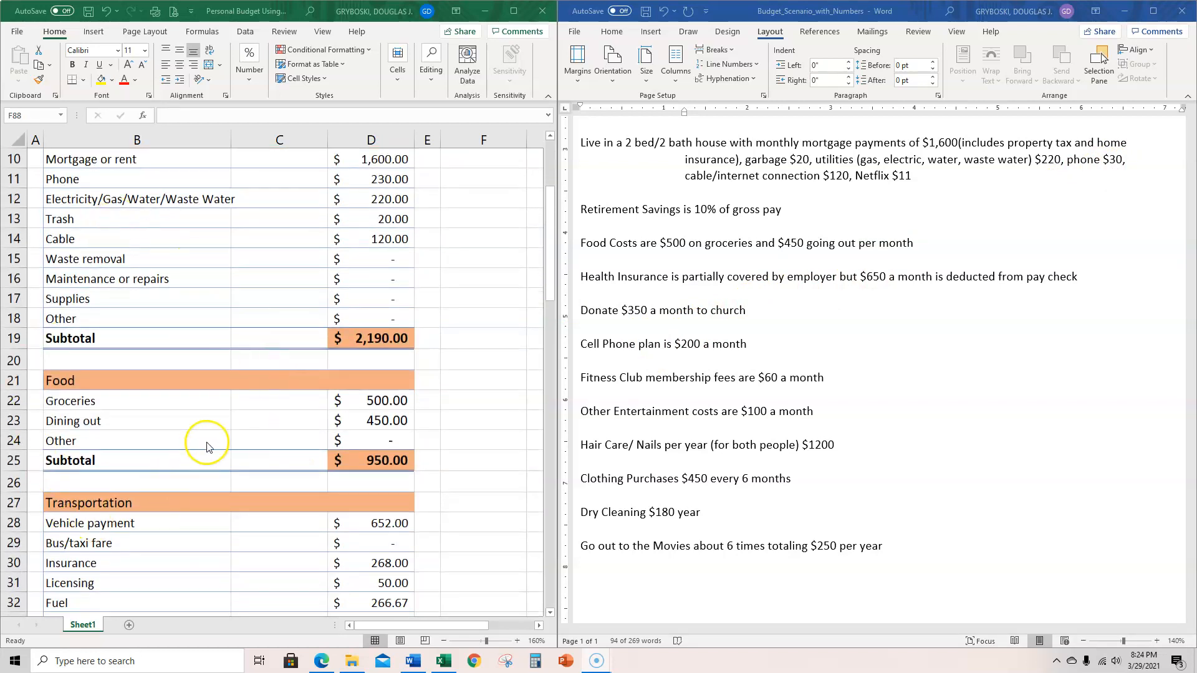
scroll(454, 387, up, 1)
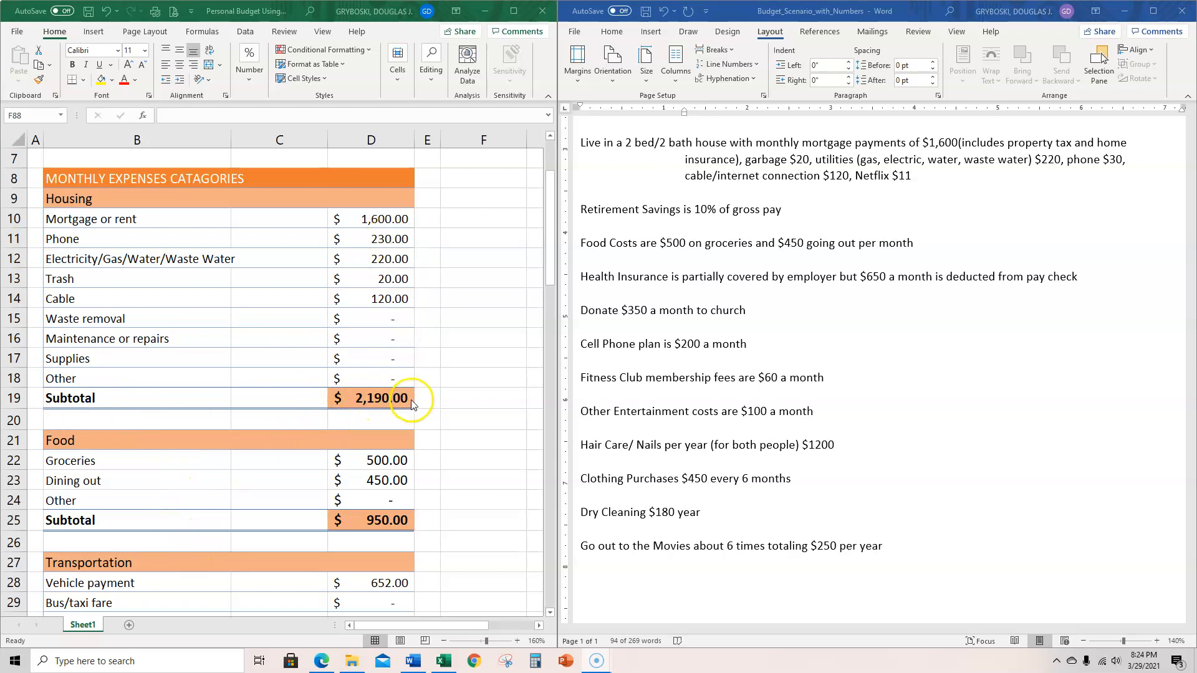
scroll(412, 402, down, 2)
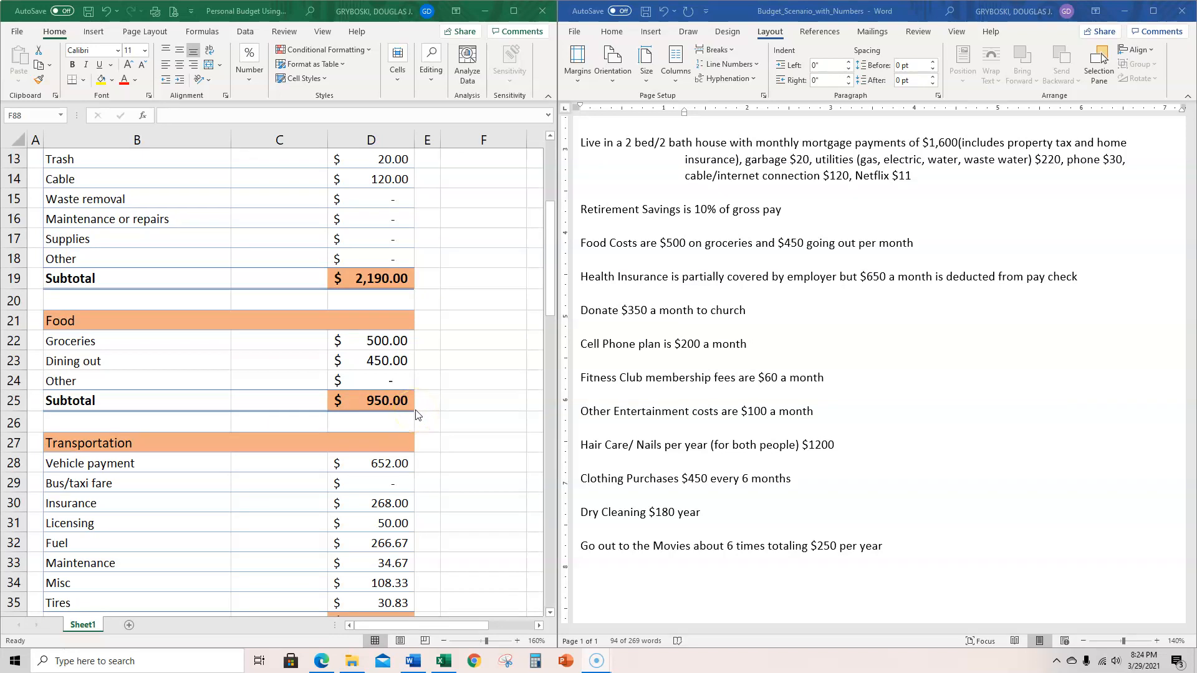
scroll(428, 436, down, 2)
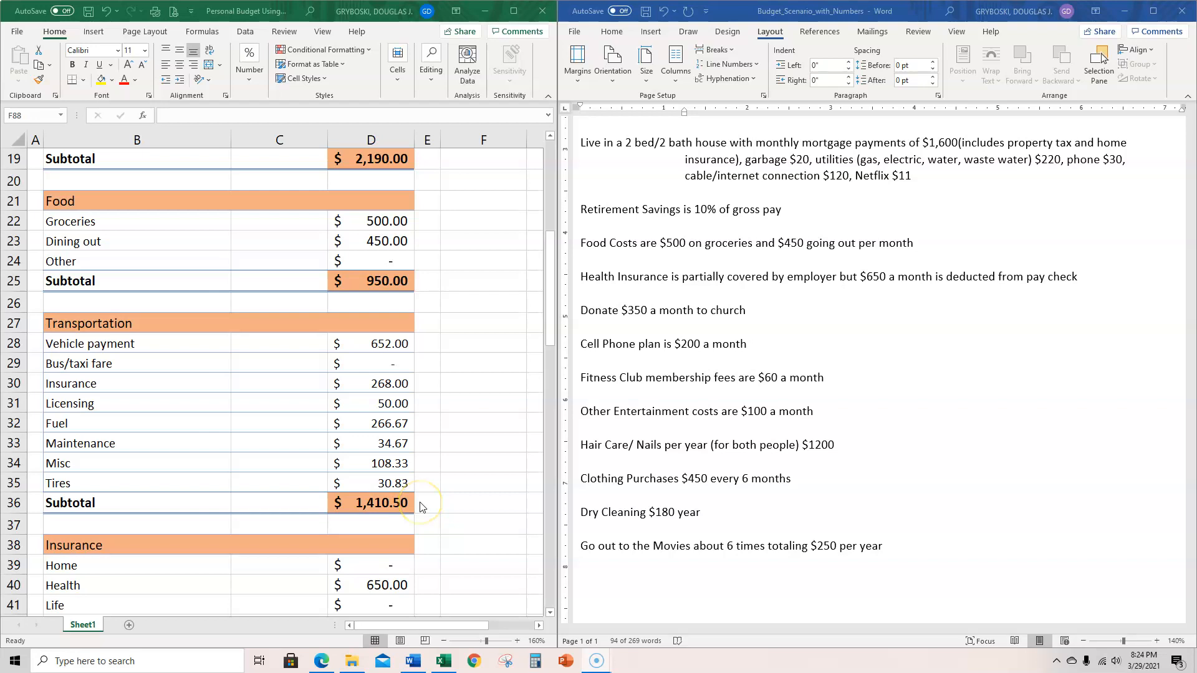
scroll(422, 506, down, 1)
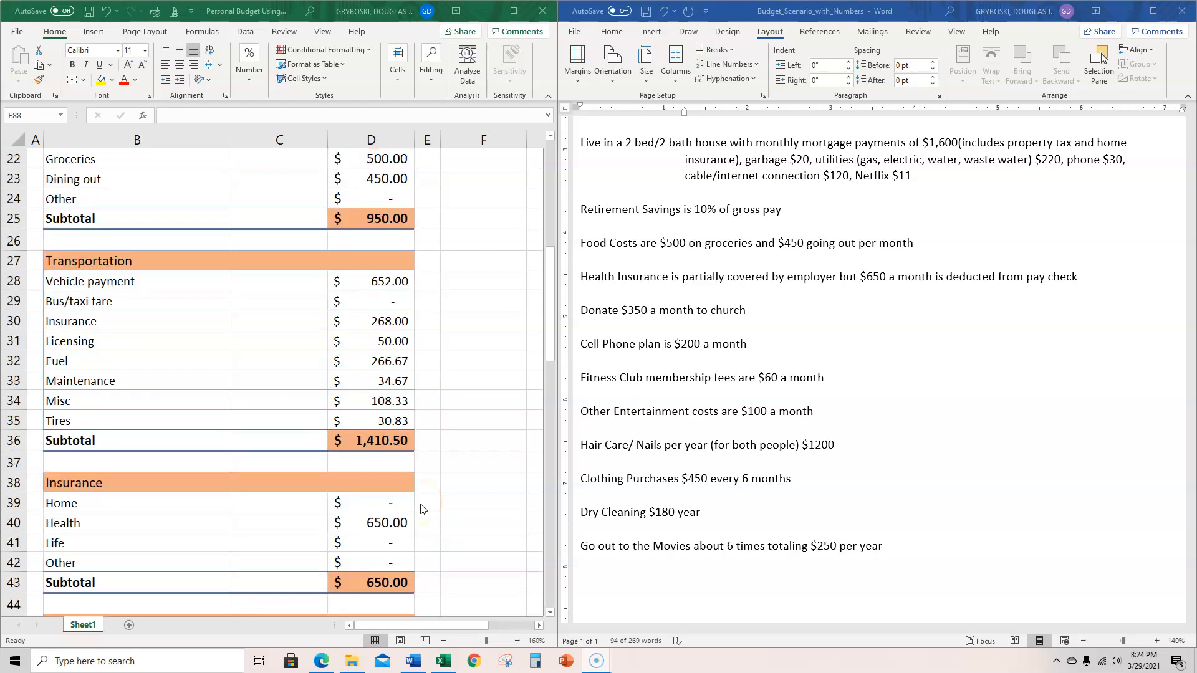
scroll(422, 510, down, 2)
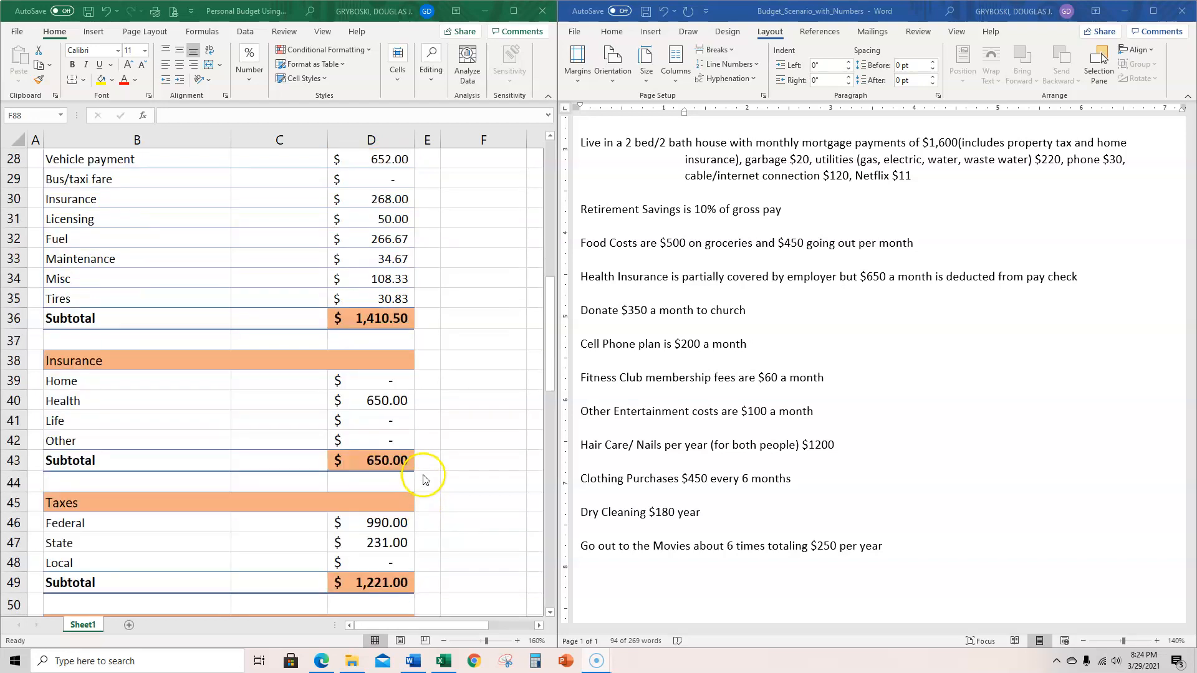
scroll(423, 469, down, 3)
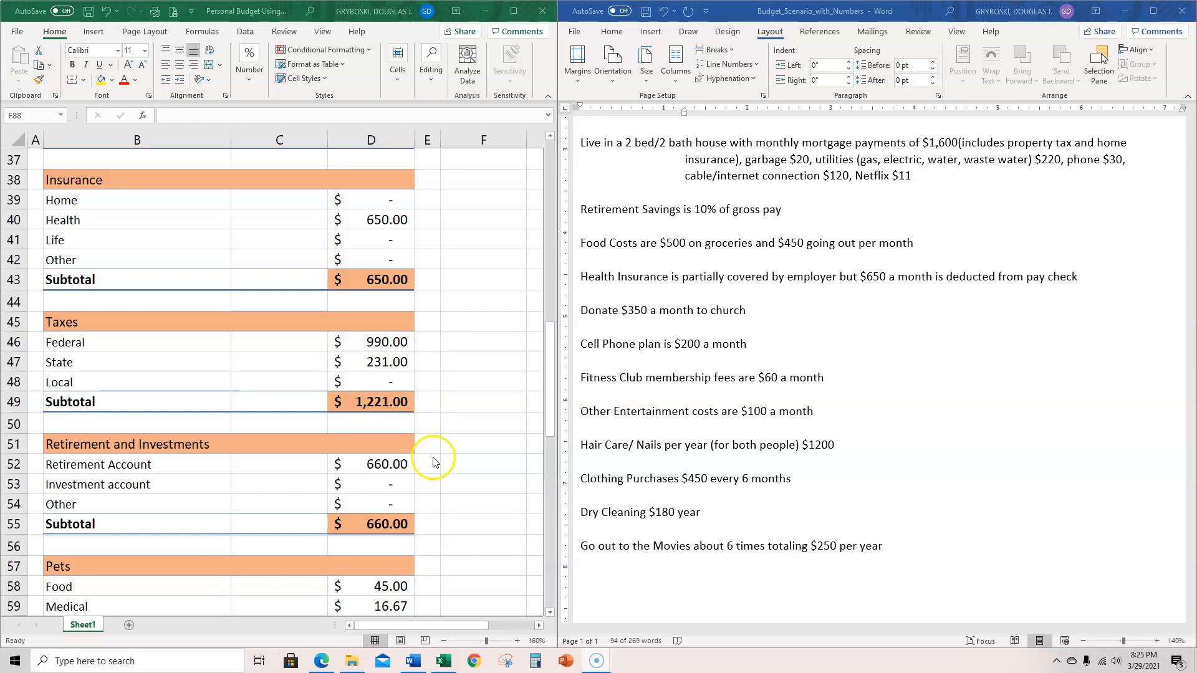
scroll(433, 459, down, 2)
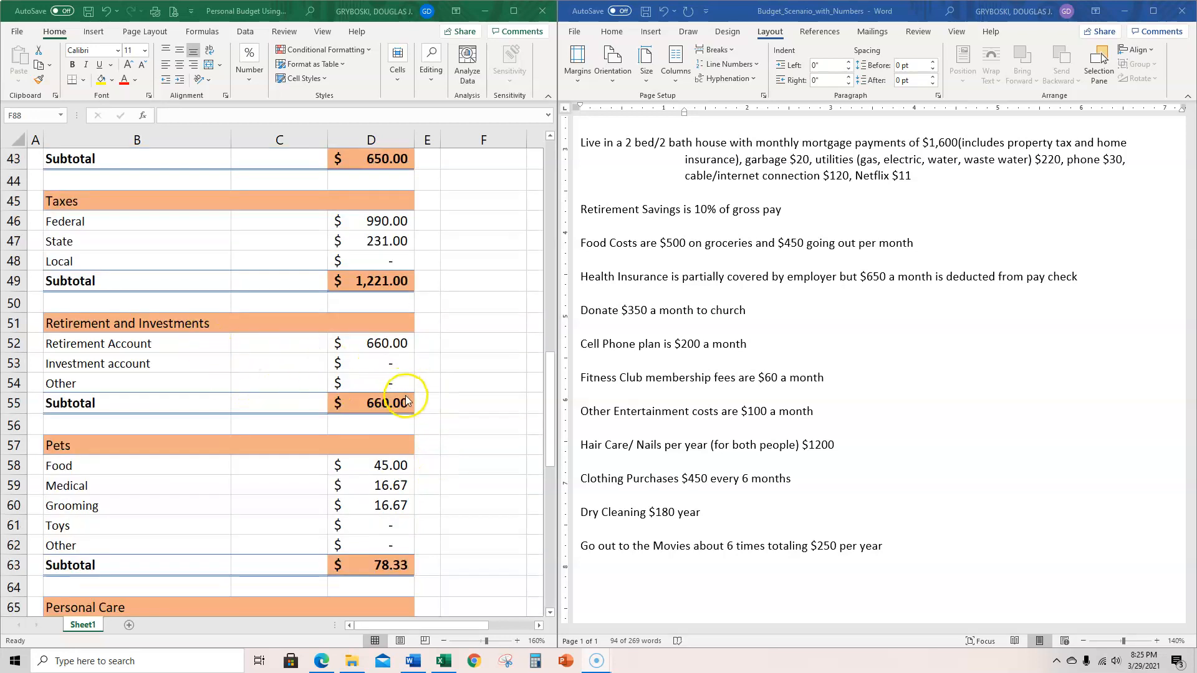
scroll(406, 399, down, 3)
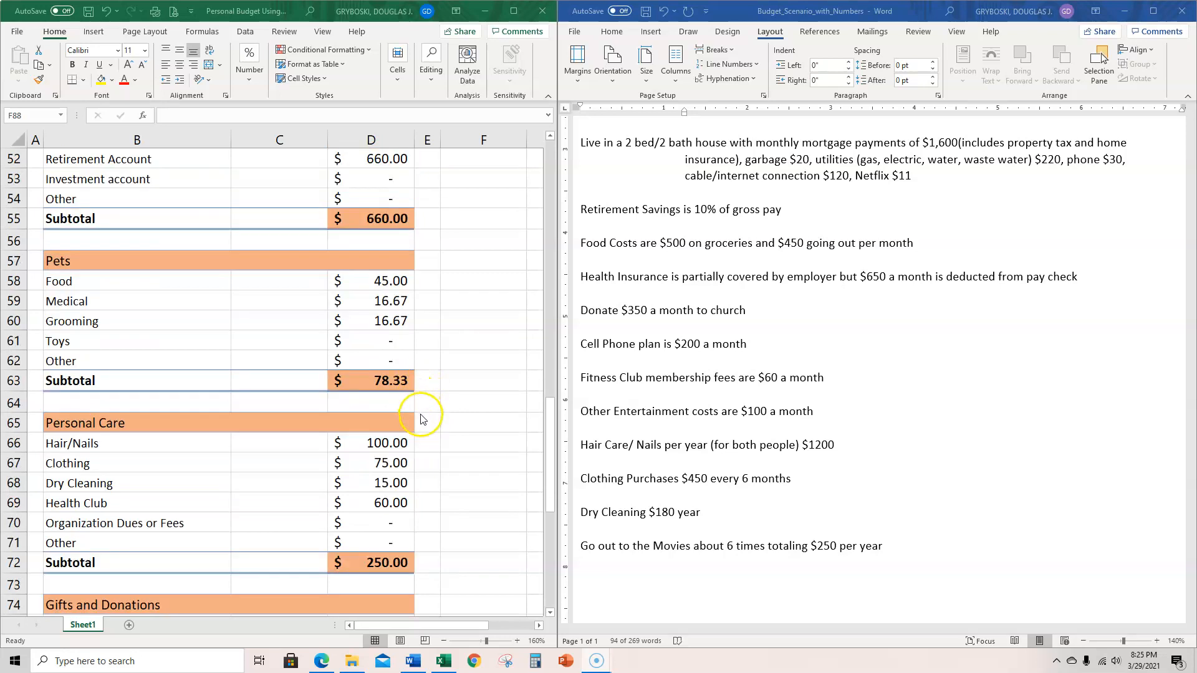
scroll(422, 414, down, 3)
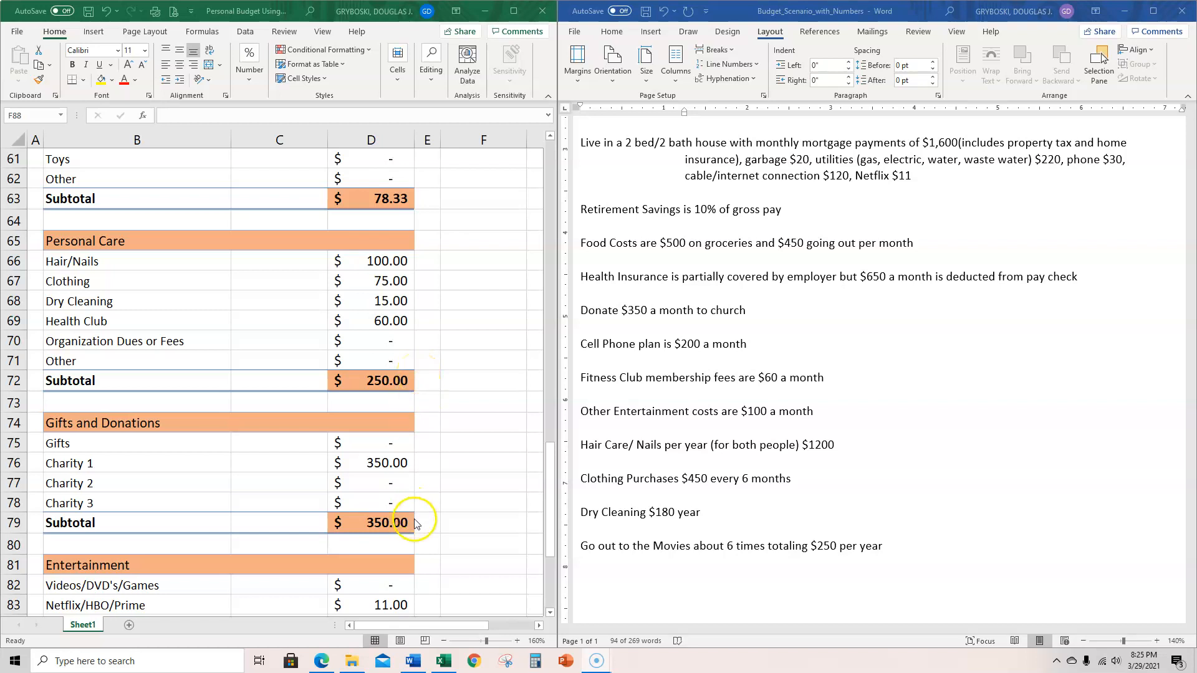
scroll(415, 526, down, 4)
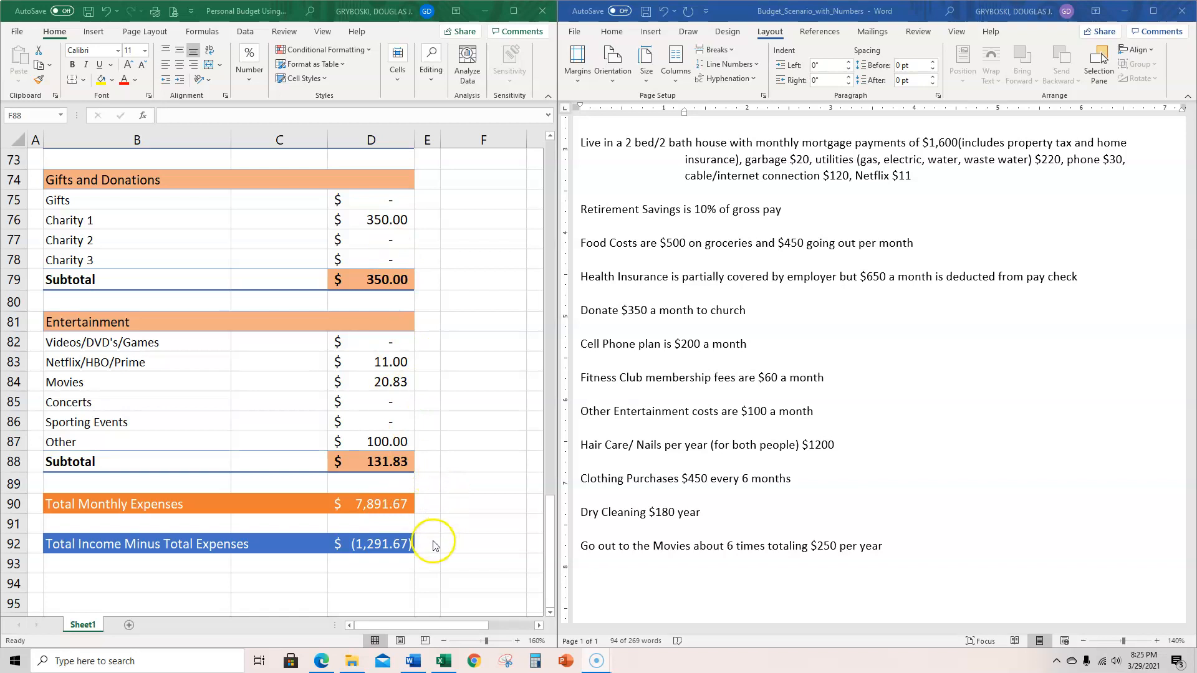
- Compare the total monthly income with the total expenses and the difference row, and reread the Scenario A text in the Word document
scroll(444, 486, up, 7)
scroll(444, 479, up, 17)
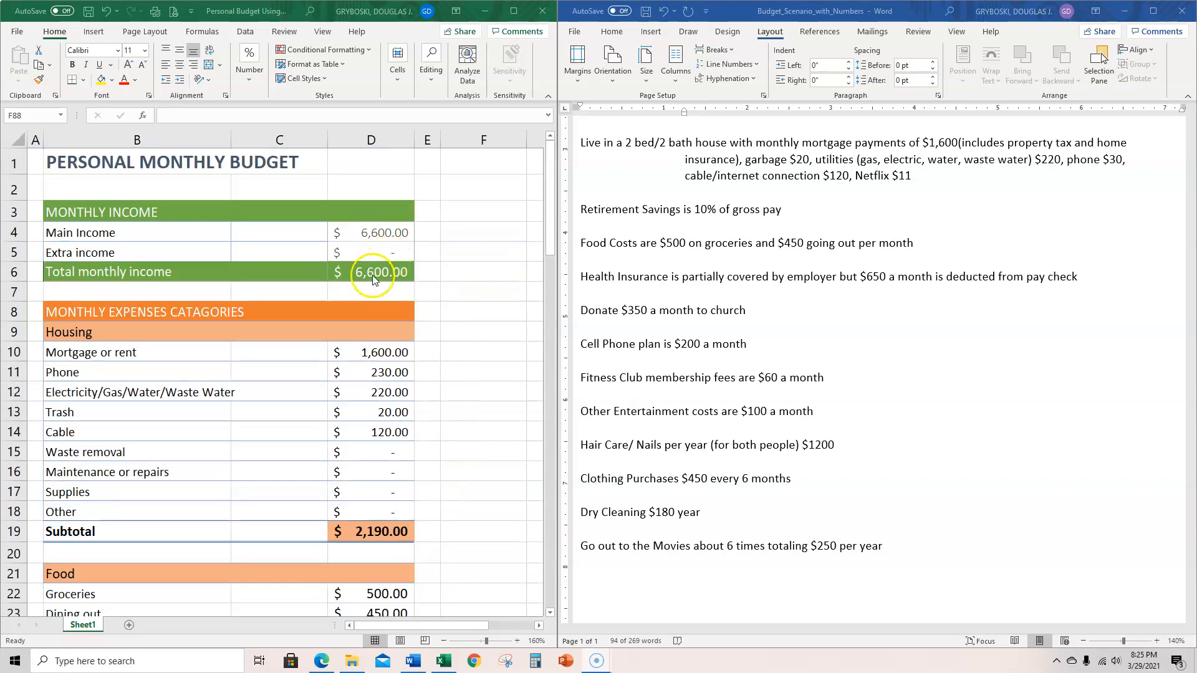
drag(548, 242, 523, 603)
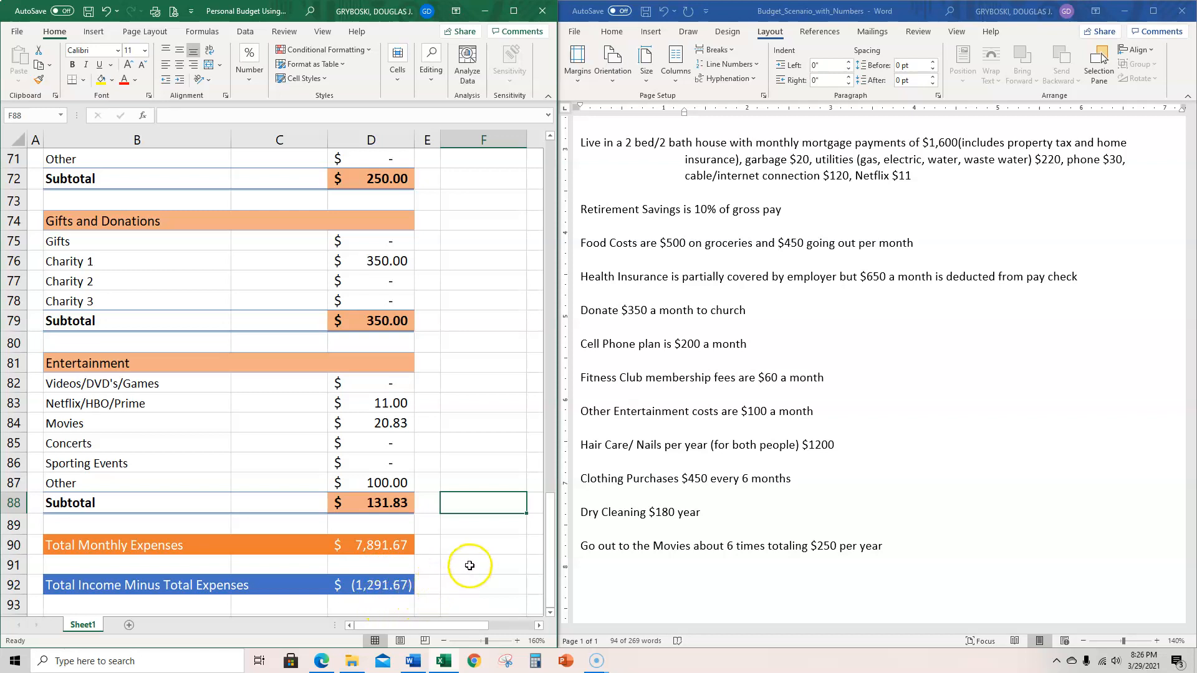
click(474, 523)
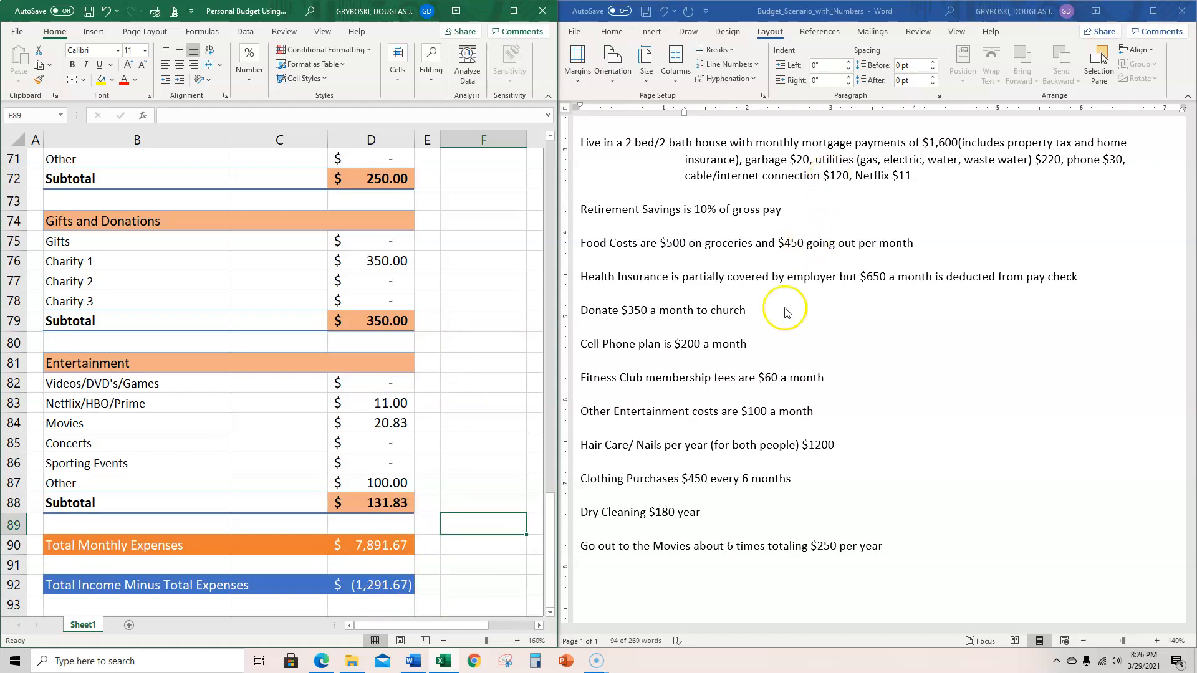
scroll(785, 312, up, 5)
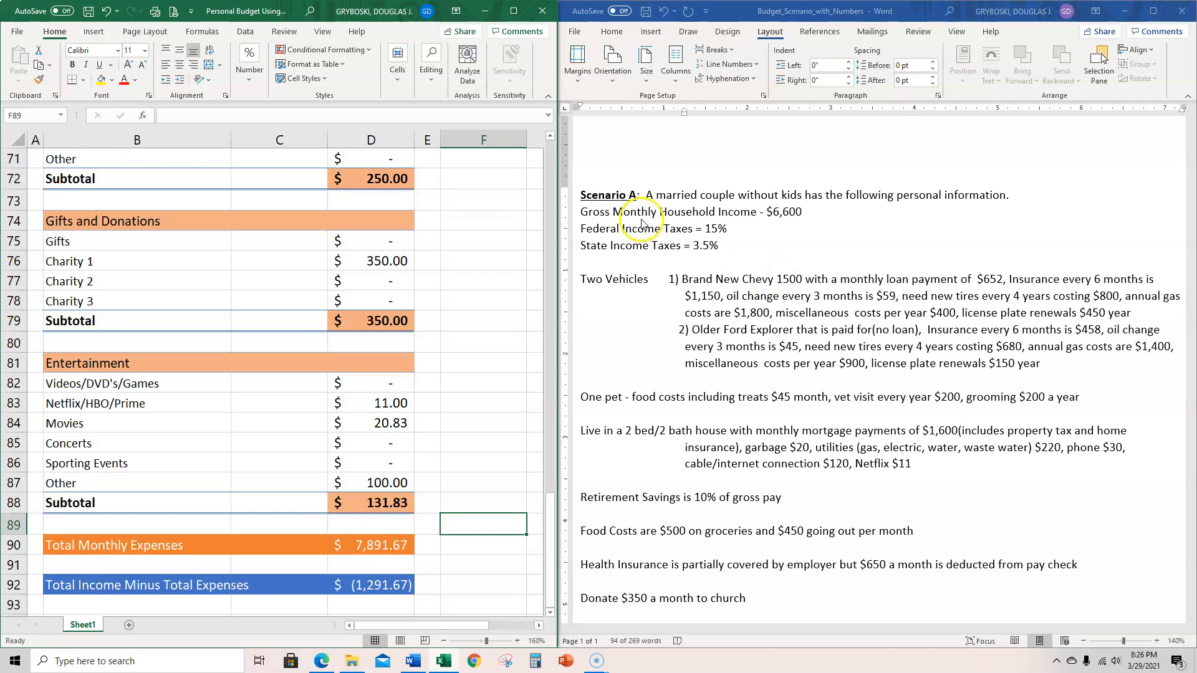
scroll(642, 223, down, 2)
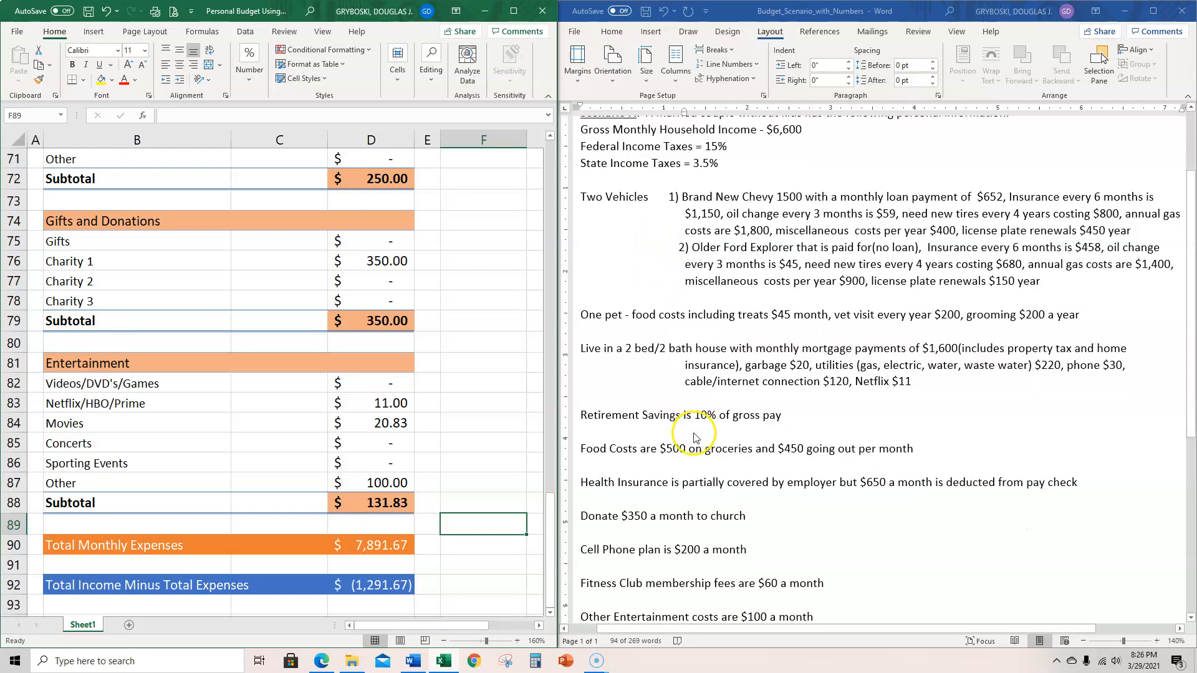
scroll(695, 436, down, 2)
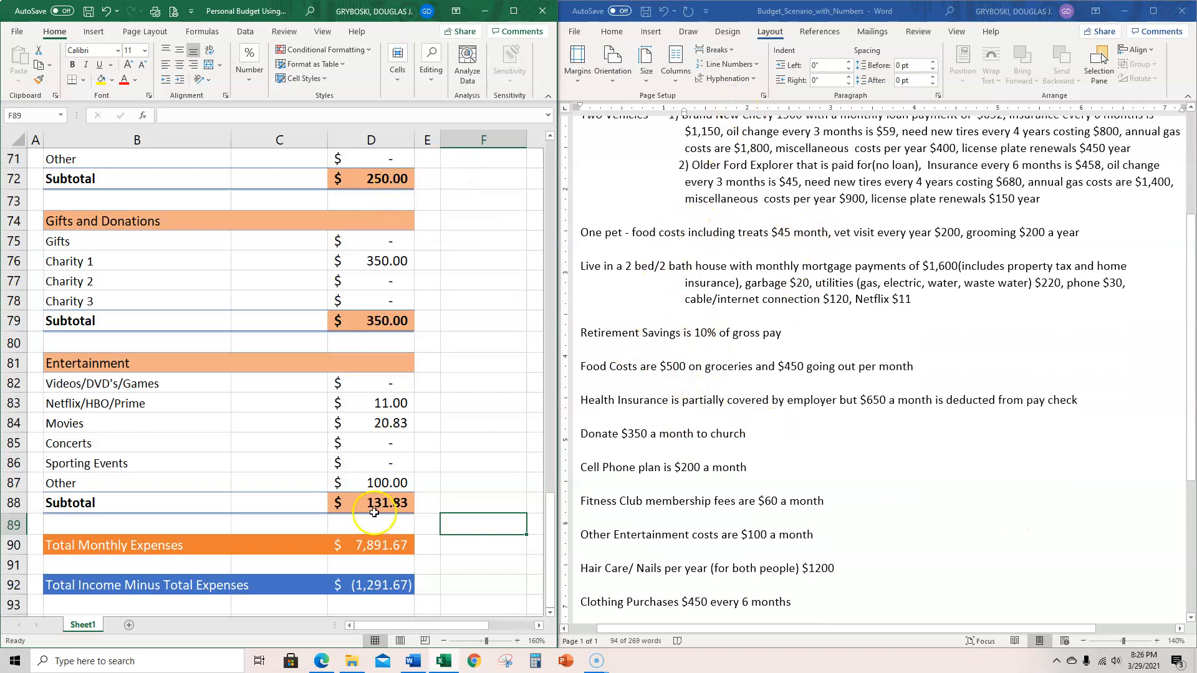
scroll(498, 437, up, 7)
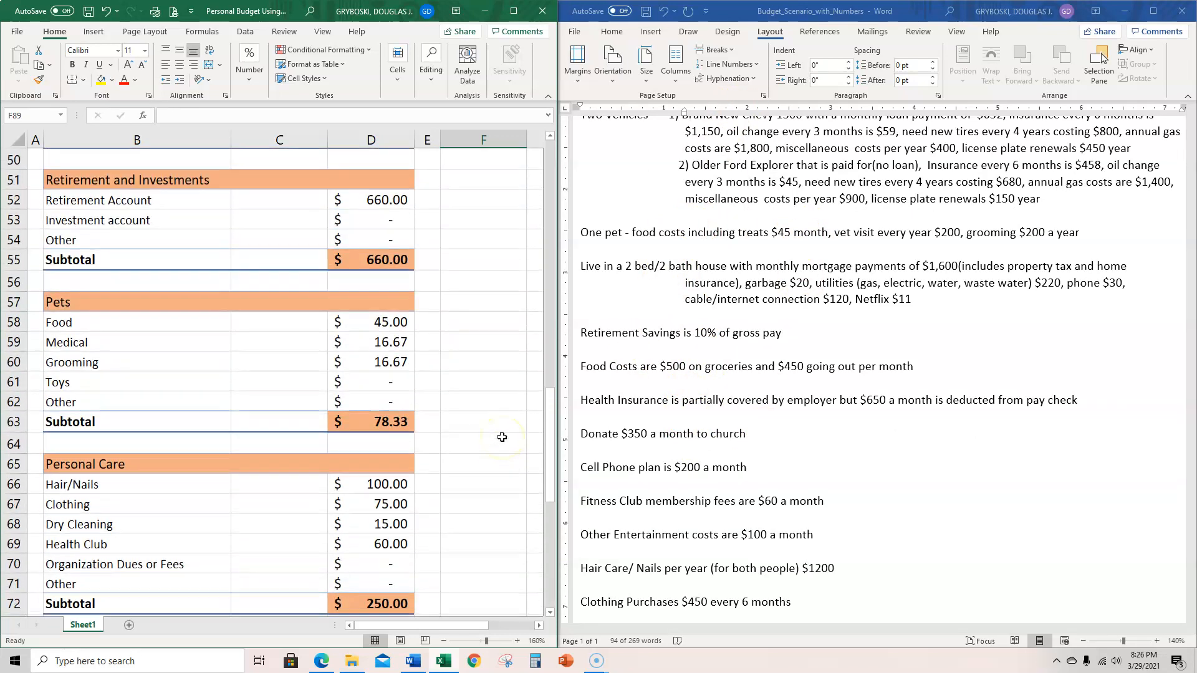
scroll(501, 437, down, 9)
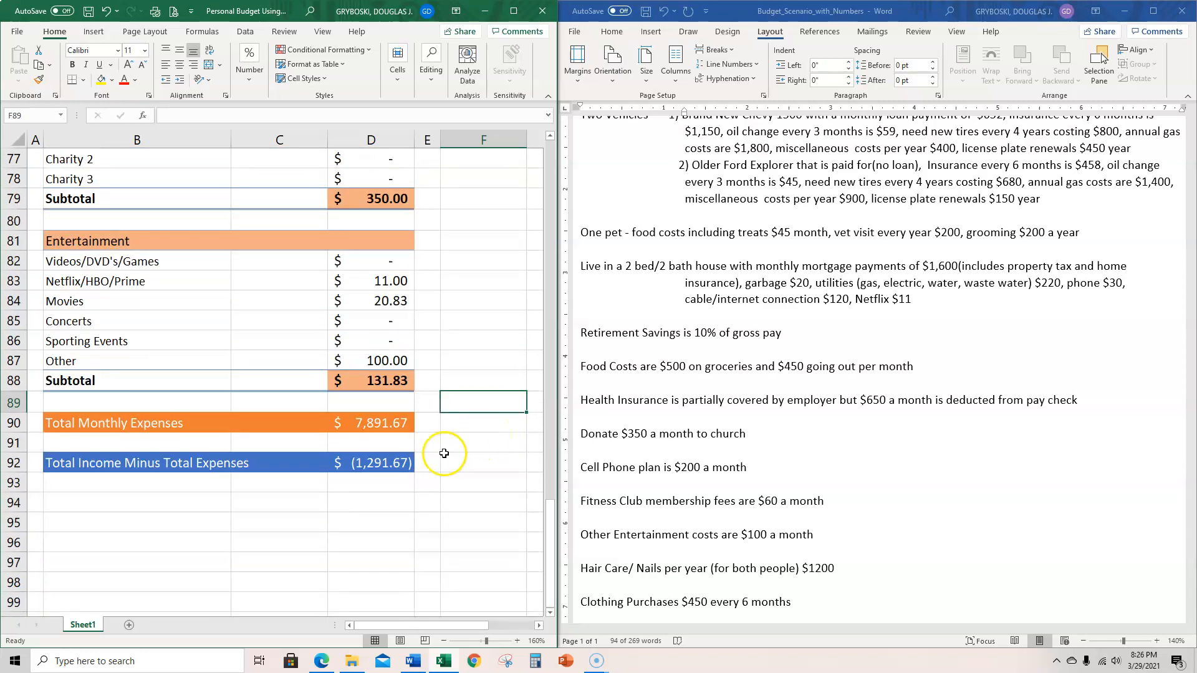
- Inspect the Total Income Minus Total Expenses formula in D92 and look back through the expense categories and monthly income
click(383, 462)
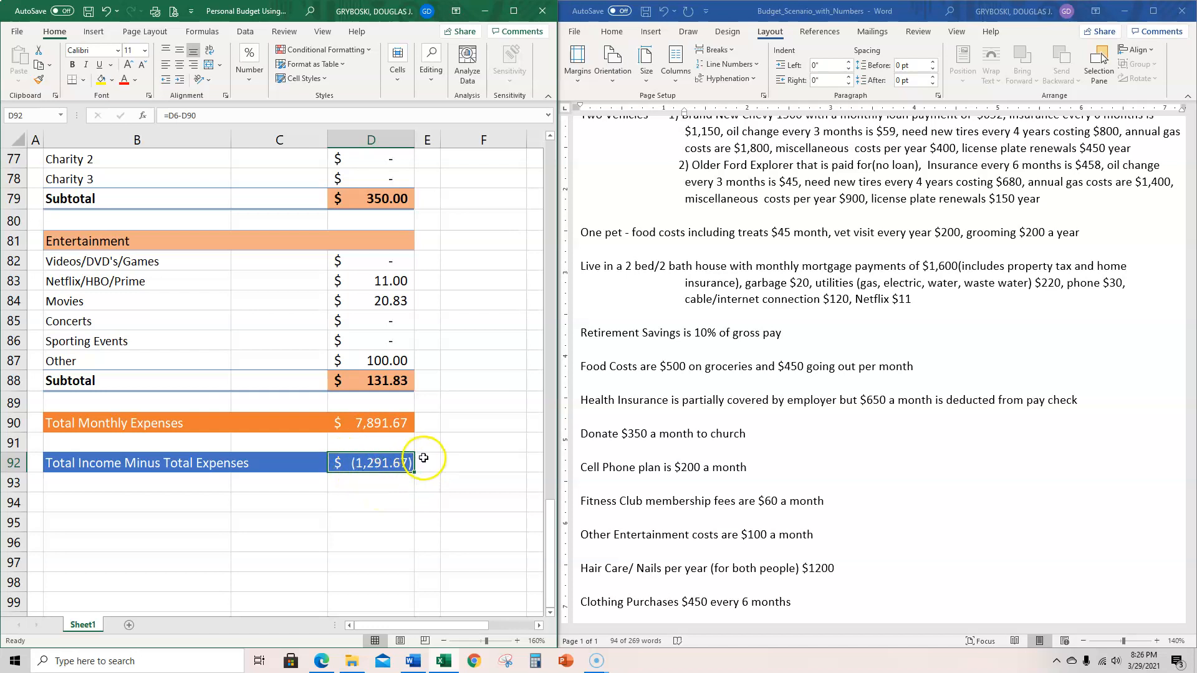
scroll(461, 454, up, 7)
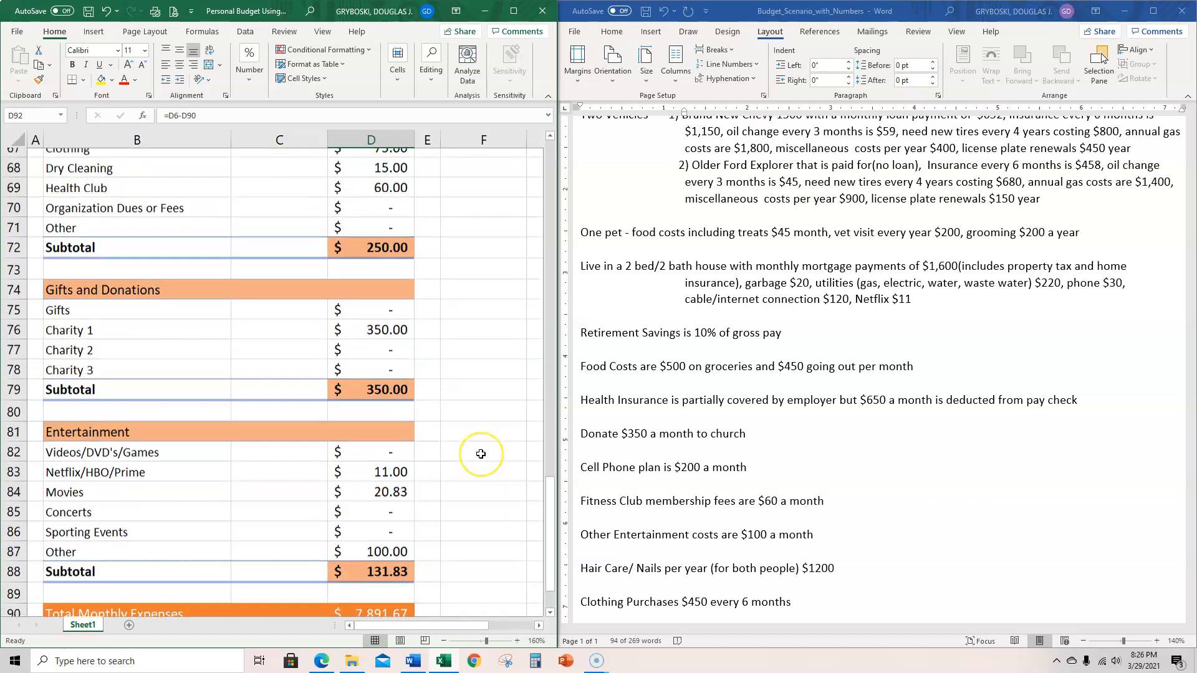
scroll(480, 454, up, 3)
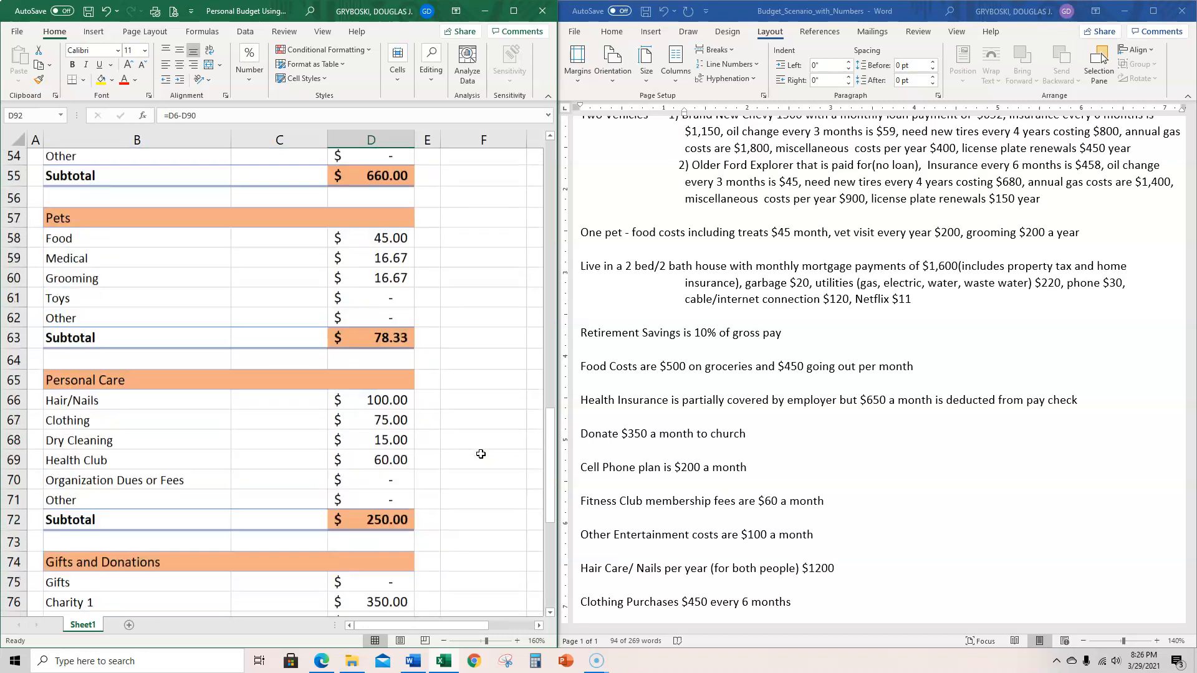
scroll(480, 454, up, 2)
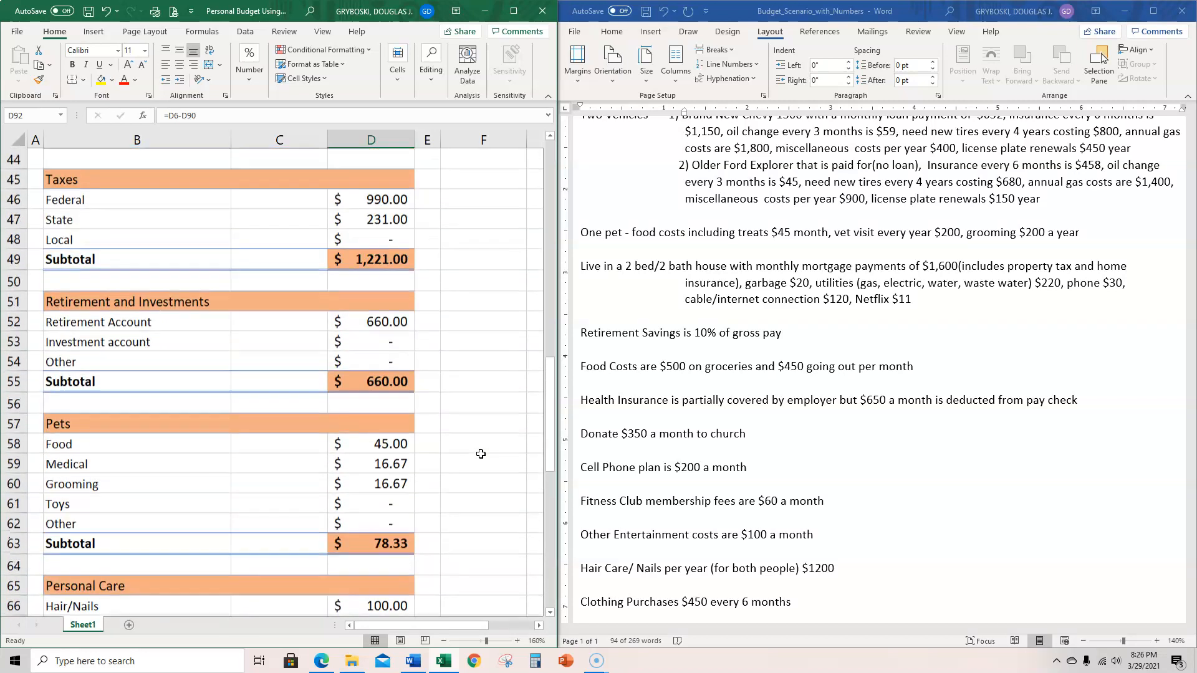
scroll(480, 453, up, 4)
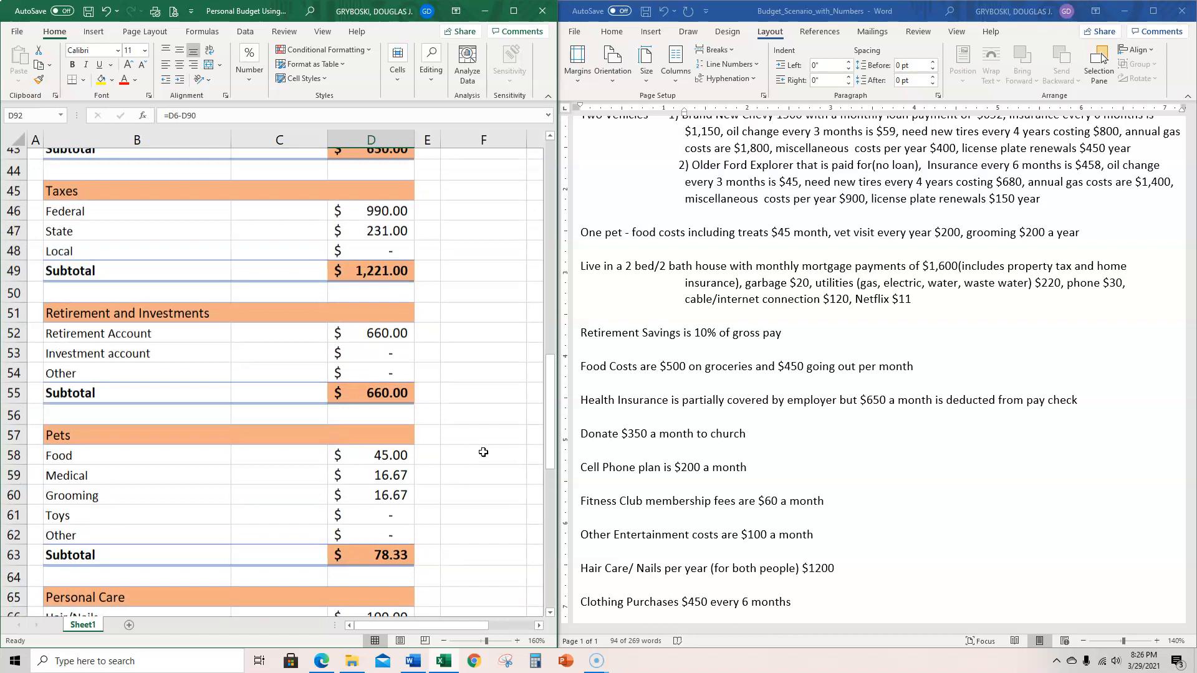
scroll(483, 452, up, 10)
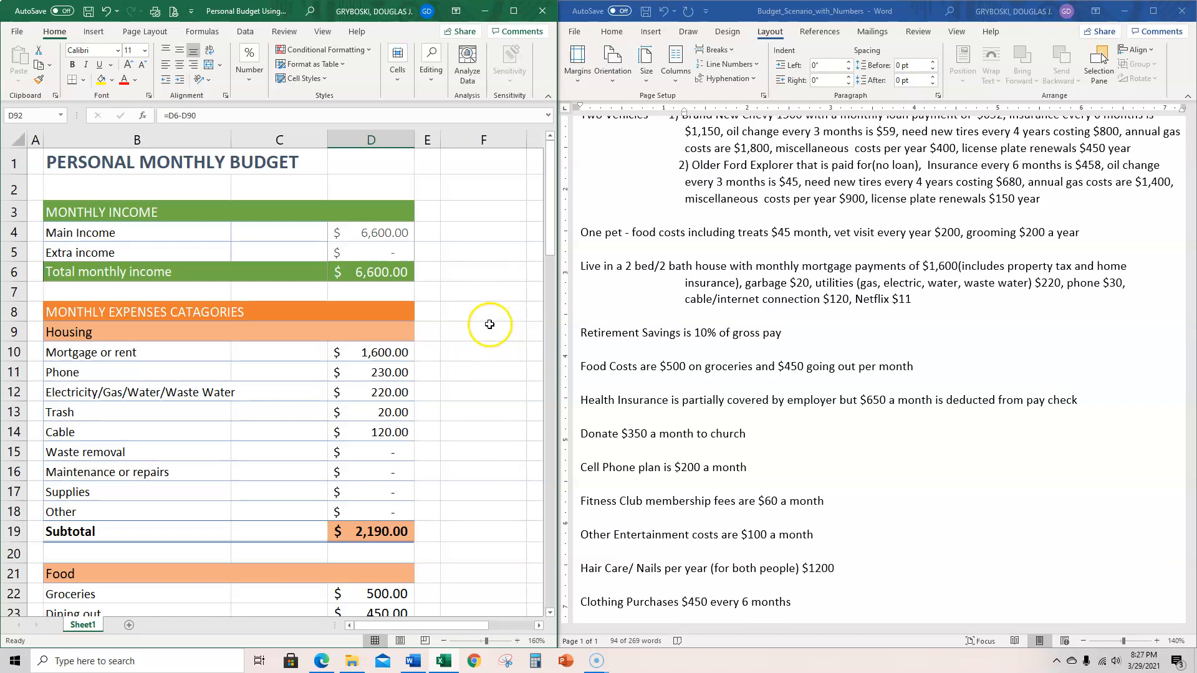
scroll(440, 347, down, 10)
scroll(440, 380, down, 17)
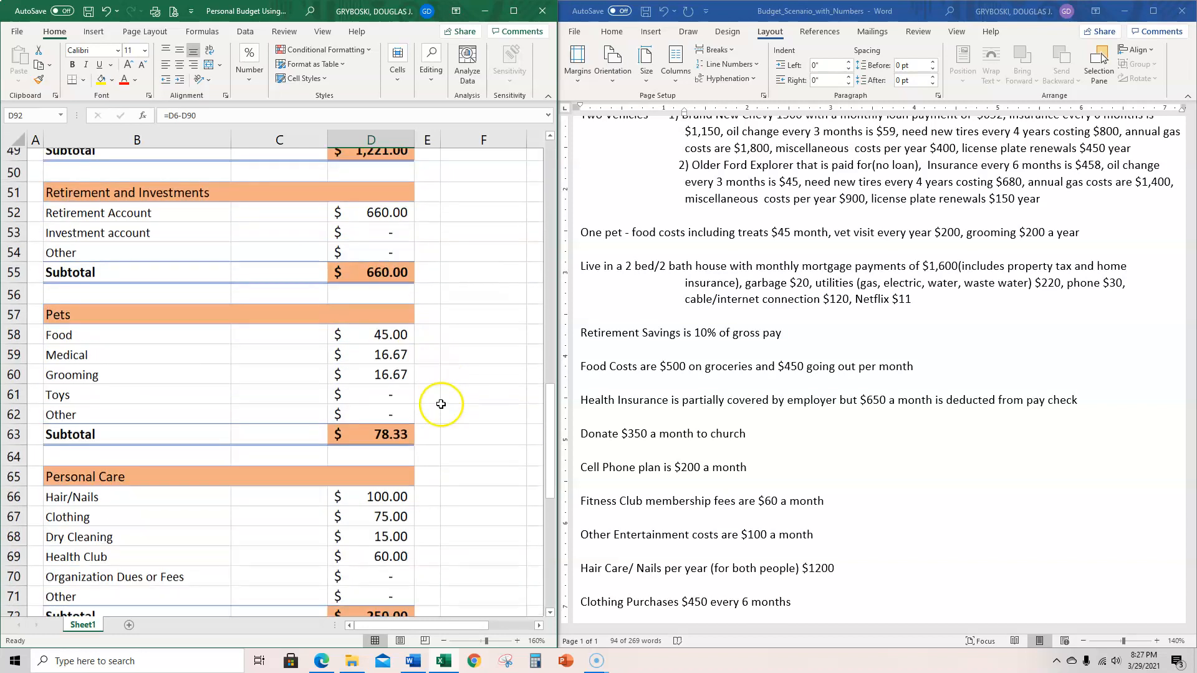